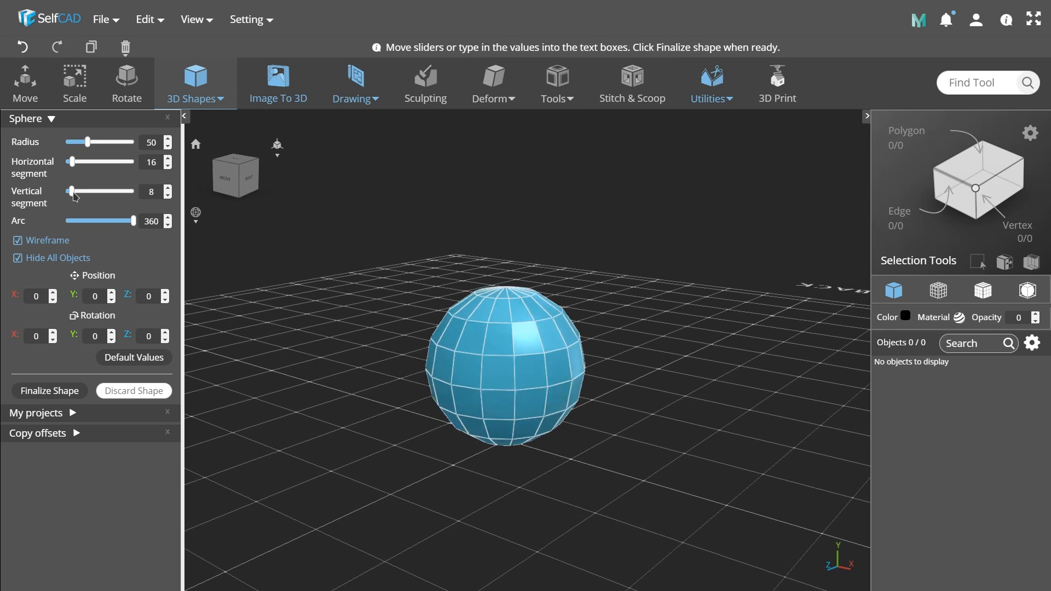
Step: Finalize the sphere, enable vertex selection with the wireframe shown over the solid surface, and activate Move
left_click(50, 391)
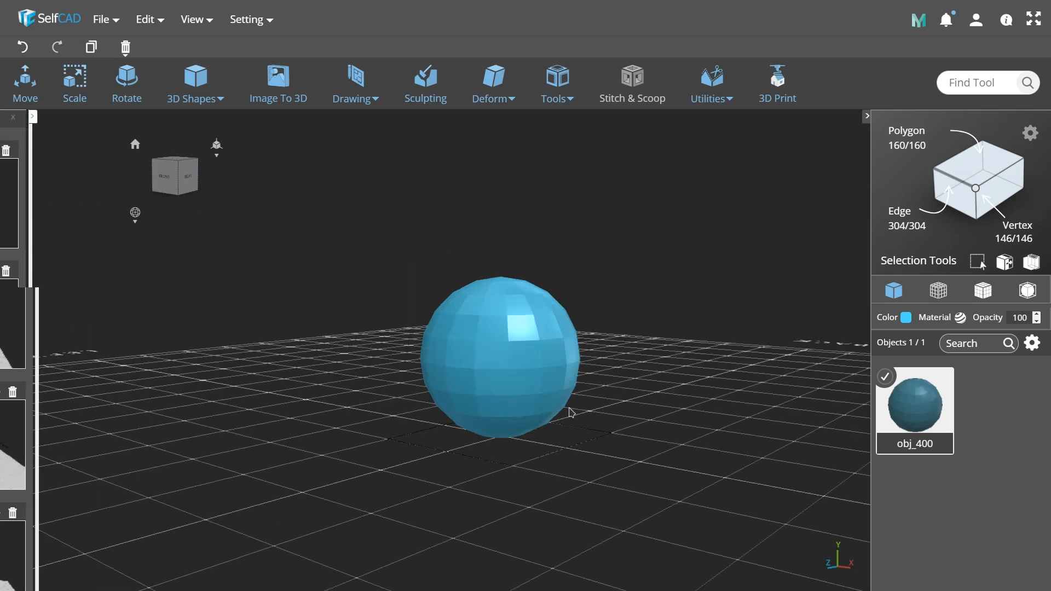
left_click(1017, 230)
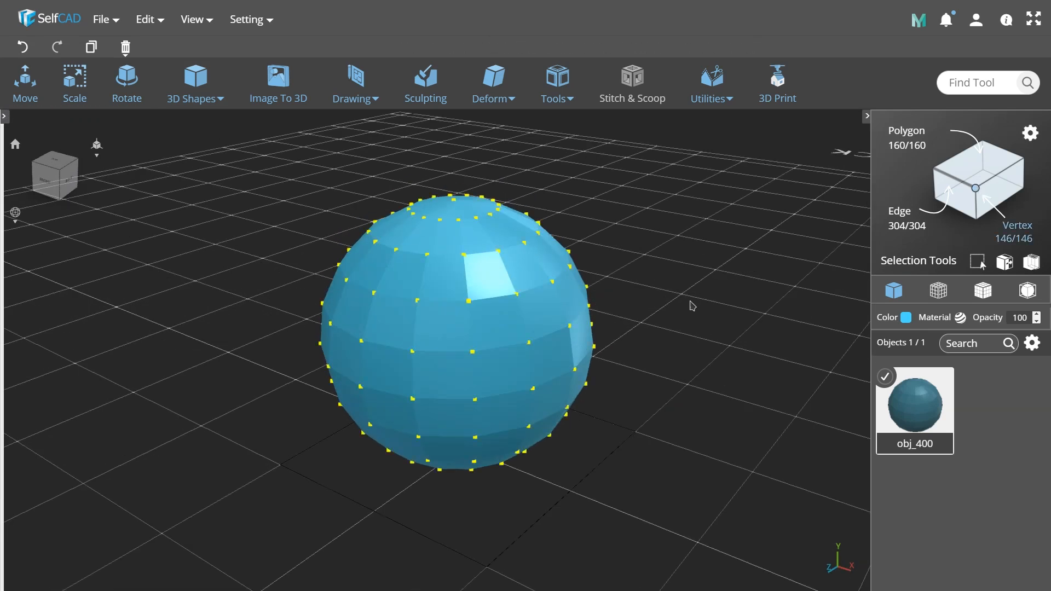
left_click(980, 296)
key("m")
left_click_drag(605, 470, 518, 365)
left_click_drag(559, 427, 509, 422)
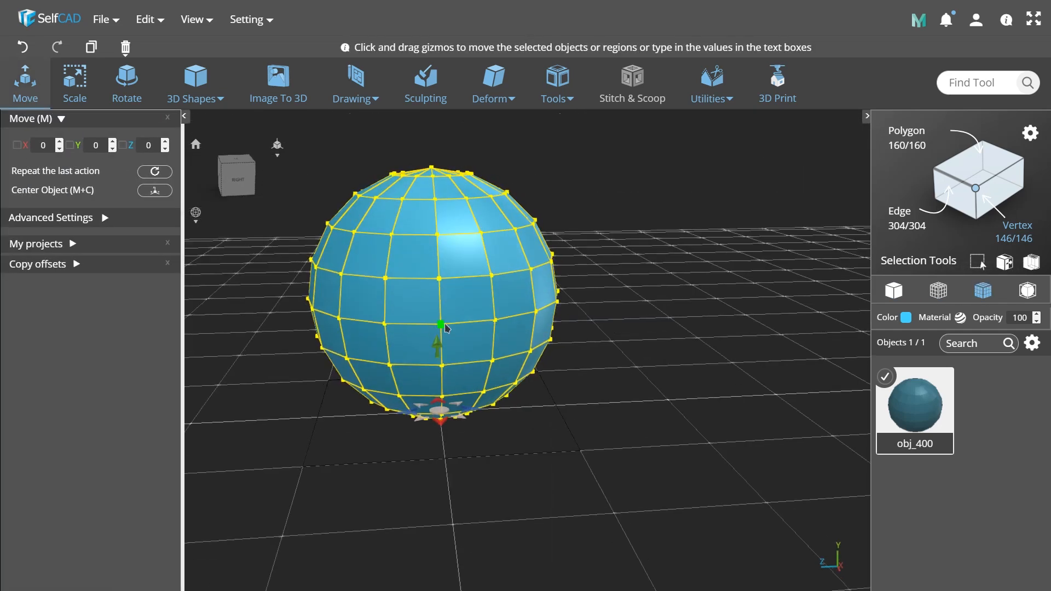
Step: Select the mid-height vertex at the centre of the sphere's right side and move it out of line
left_click(442, 325)
left_click(483, 391, "shift")
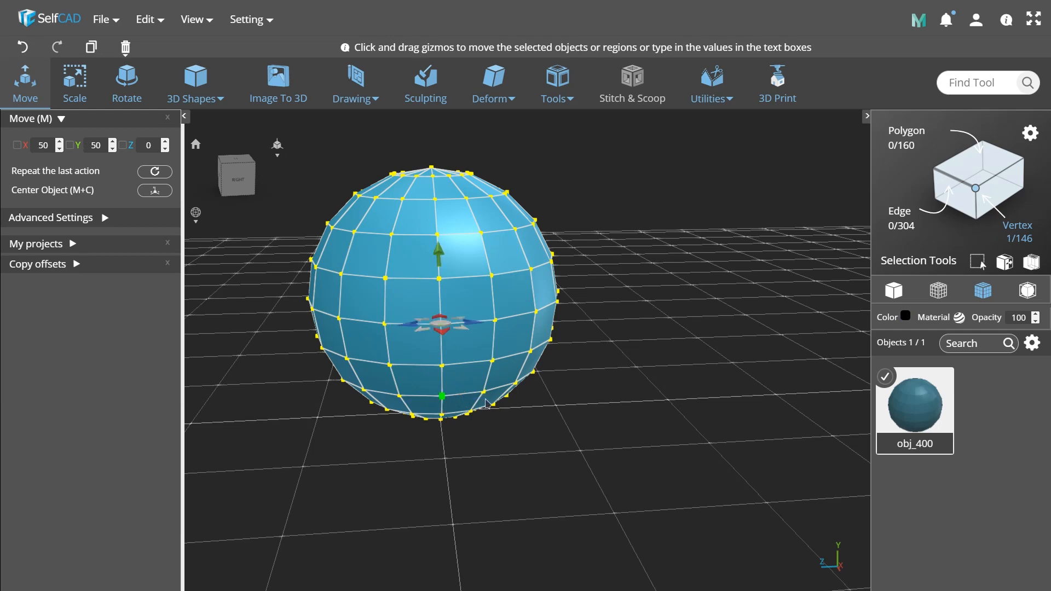
left_click(513, 456)
left_click(441, 325)
left_click_drag(587, 443, 643, 467)
right_click_drag(642, 384, 529, 409)
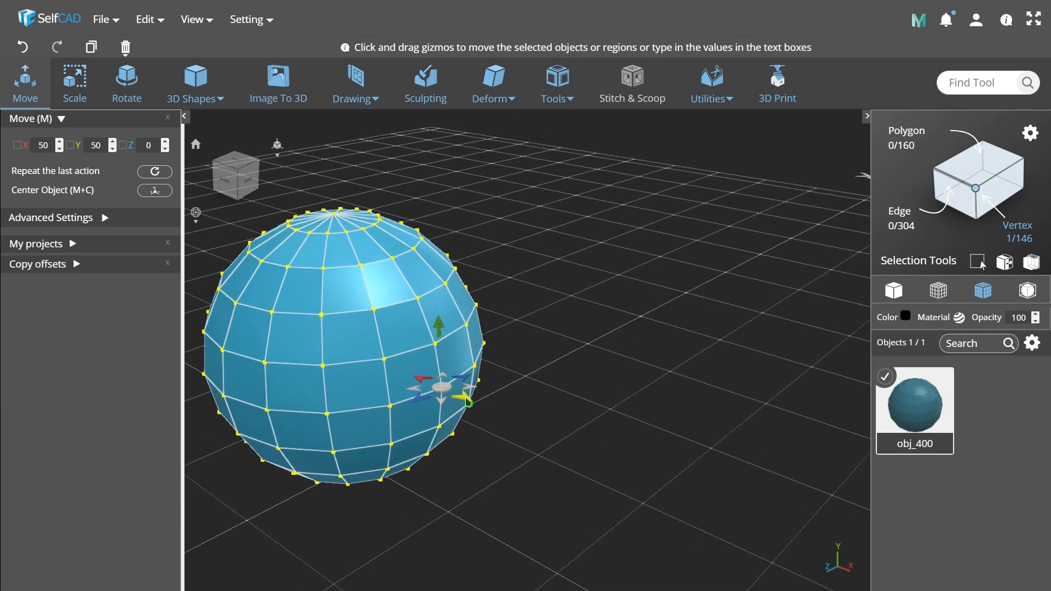
left_click_drag(490, 456, 420, 449)
right_click_drag(420, 449, 460, 463)
Step: Move the vertex one ring above mid-height, between the right and front sides, diagonally outward
left_click(460, 463)
left_click(391, 333)
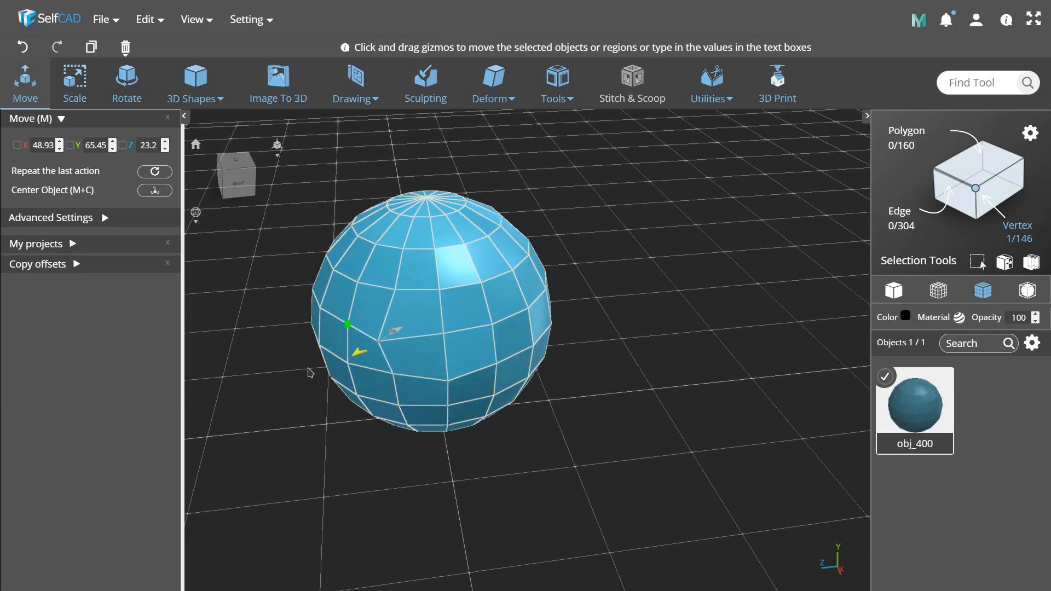
left_click_drag(427, 414, 527, 427)
Step: Raise the centre vertex one ring above mid-height on the right side to about Y 67
left_click(480, 416)
left_click(433, 270)
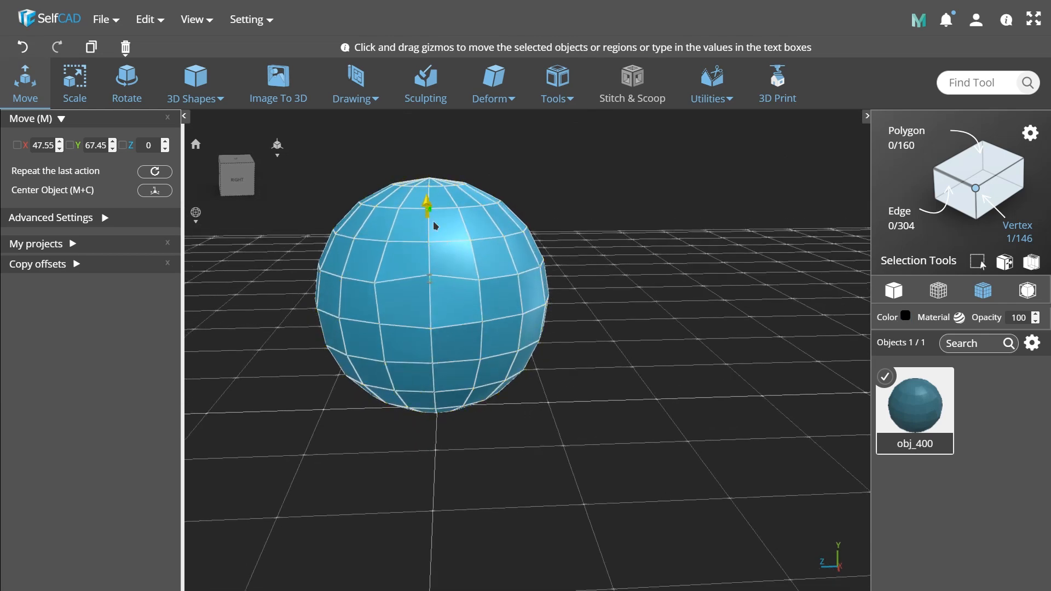
left_click_drag(434, 222, 434, 219)
left_click_drag(590, 417, 721, 415)
left_click_drag(605, 285, 608, 284)
left_click_drag(594, 324, 531, 365)
Step: Move the mid-height vertex between the right and front sides outward to about X 50.19, Z 23.13
left_click(582, 436)
left_click(522, 340)
left_click_drag(596, 511, 554, 360)
left_click_drag(655, 446, 584, 486)
left_click(584, 487)
left_click(497, 339)
left_click_drag(427, 503, 374, 556)
left_click_drag(387, 411, 459, 426)
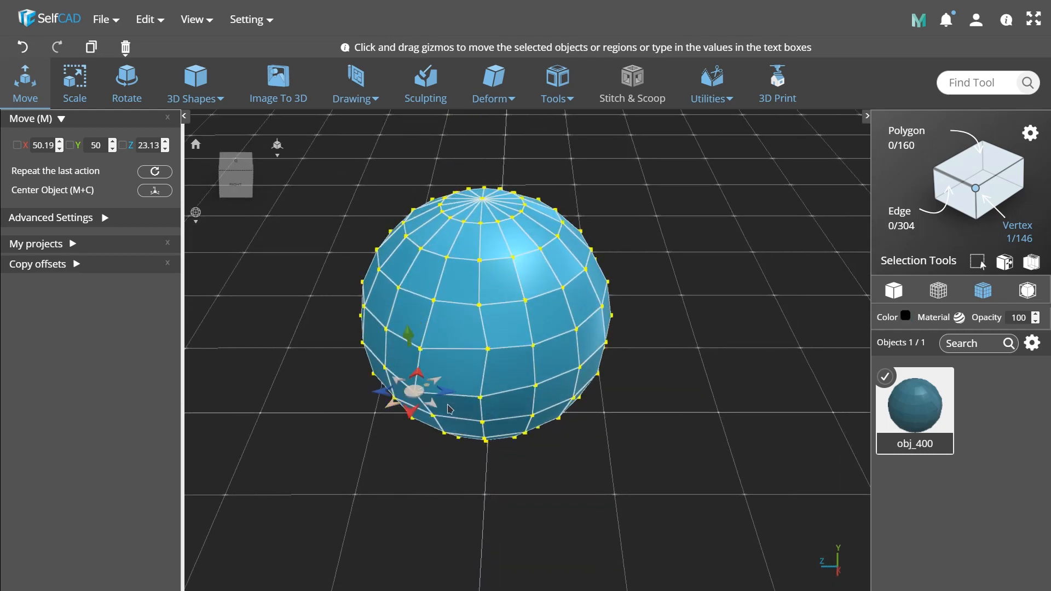
left_click_drag(402, 382, 426, 380)
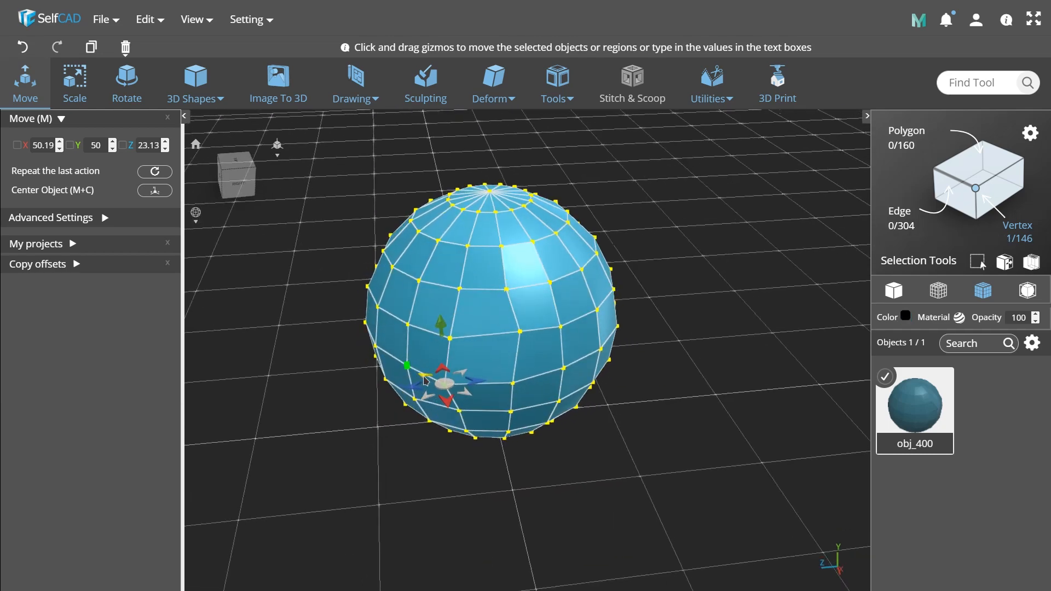
Step: Reposition the vertex directly above it, one ring over mid-height, to about X 43.93, Y 67.45, Z 22.2
left_click(450, 337)
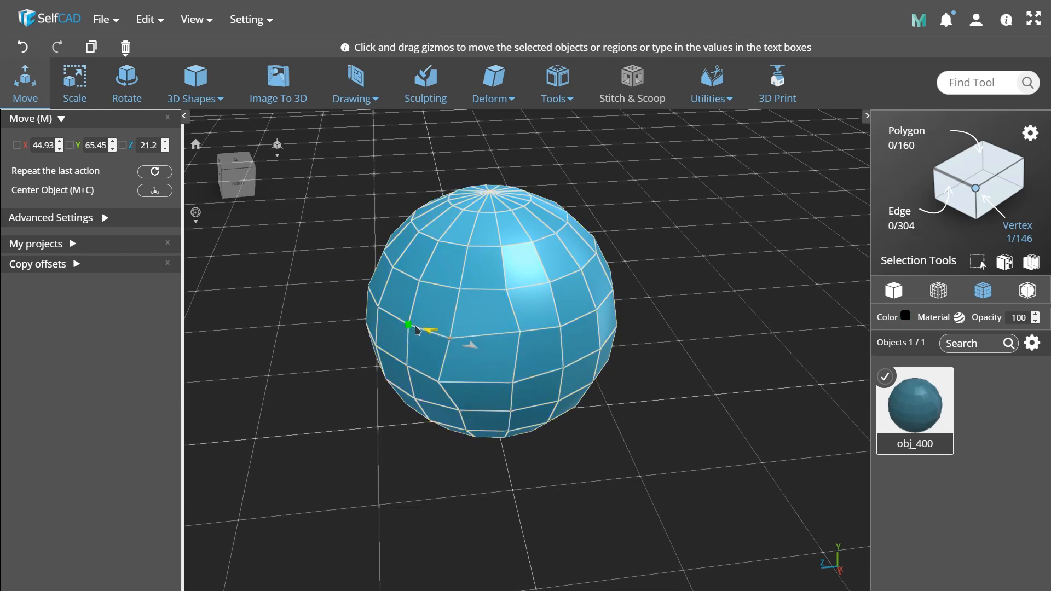
left_click_drag(416, 331, 408, 329)
left_click_drag(416, 427, 371, 406)
right_click_drag(370, 406, 418, 439)
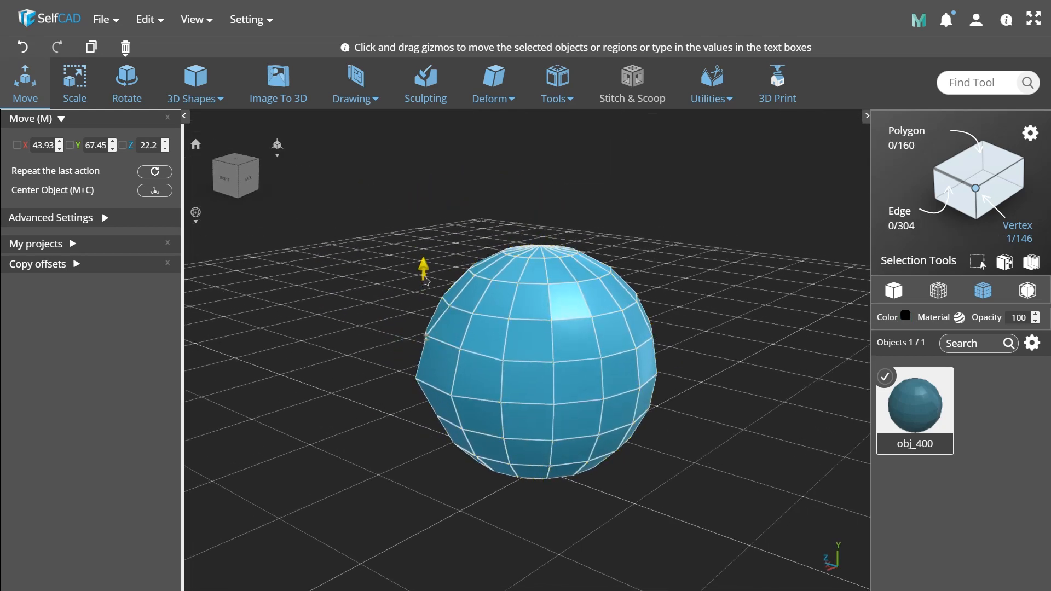
left_click_drag(463, 511, 507, 540)
Step: Select further vertices around the front of the sphere and shift them slightly to break up the regular grid
left_click(539, 417)
left_click(467, 438)
left_click_drag(510, 430, 512, 418)
left_click_drag(566, 504, 761, 400)
key("ctrl+a")
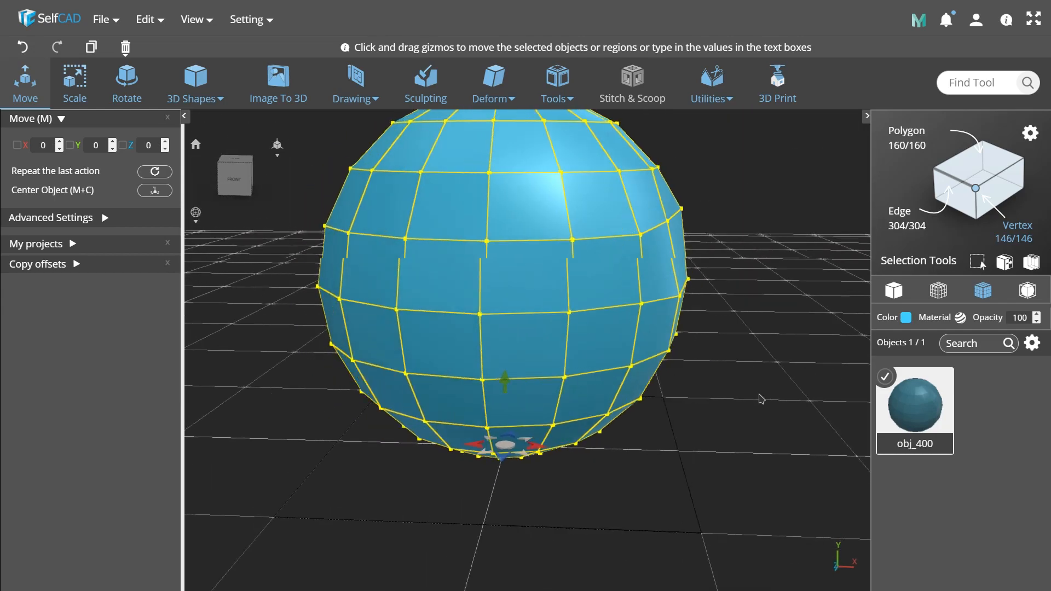
left_click(631, 270)
left_click_drag(658, 329, 655, 444)
left_click_drag(622, 359, 544, 478)
Step: Switch to edge selection and move a pair of horizontal edges between the right and back sides outward
left_click(943, 181)
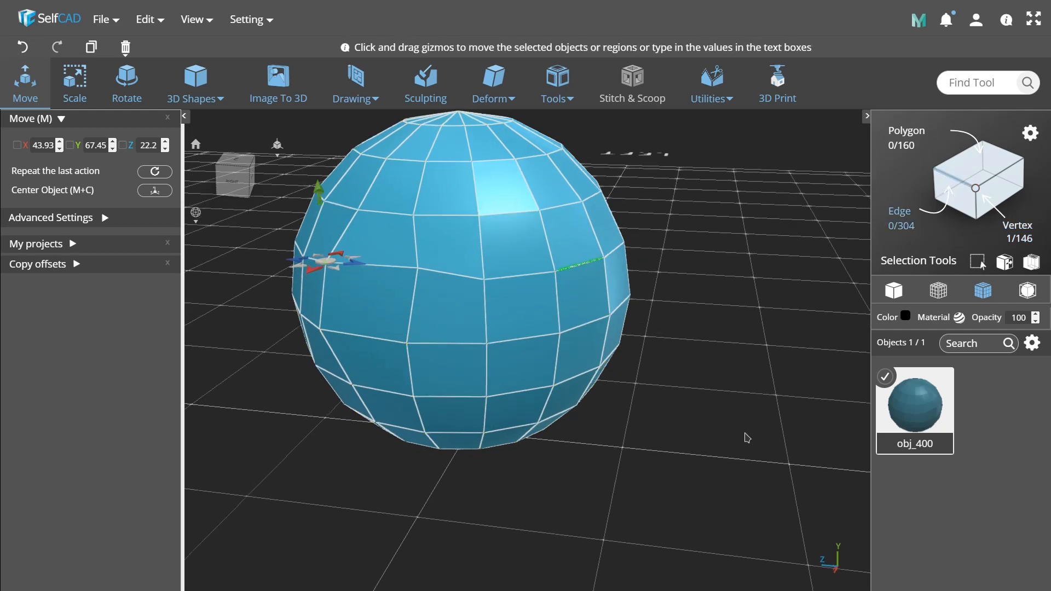
key("ctrl+a")
left_click(508, 218)
left_click_drag(620, 299, 516, 370)
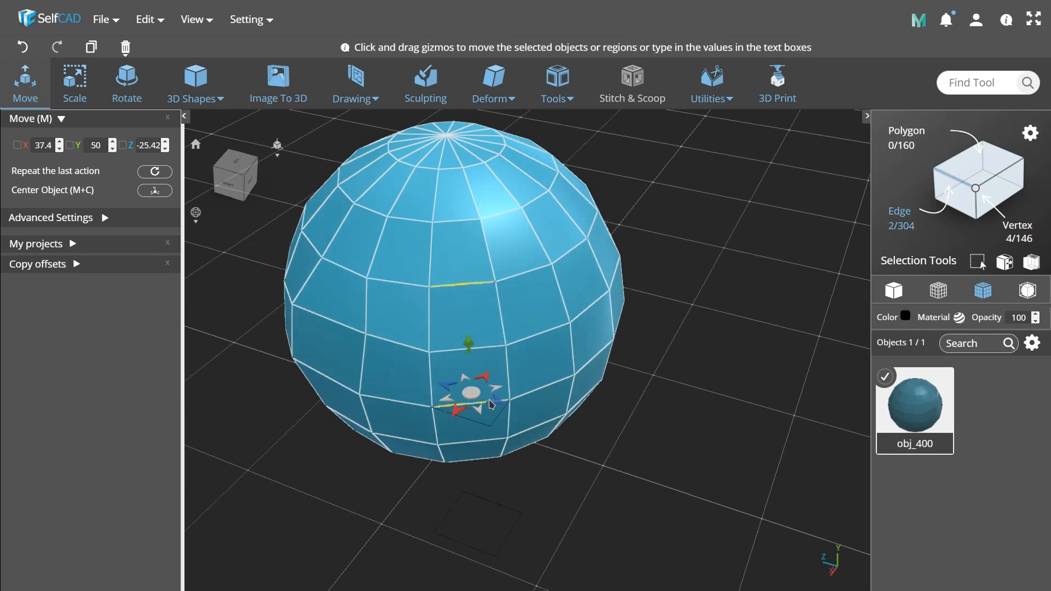
left_click_drag(480, 417, 493, 433)
left_click_drag(550, 488, 662, 220)
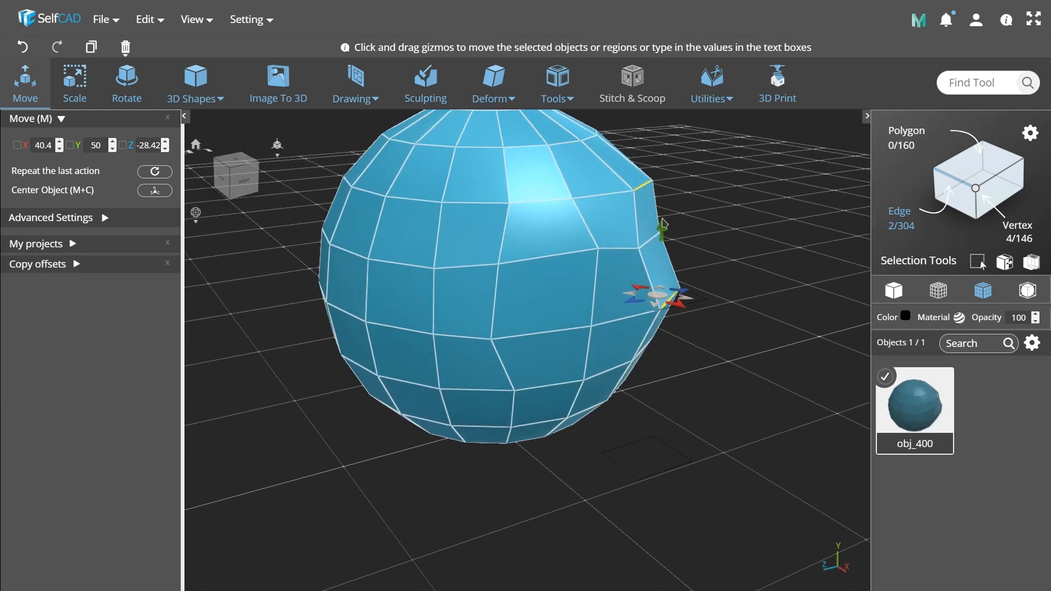
left_click_drag(619, 280, 602, 278)
left_click_drag(746, 328, 397, 376)
Step: Select a single edge near mid-height towards the back and move it to about X 47.78, Y 42, Z -21.24
key("ctrl+a")
left_click(410, 282)
left_click_drag(396, 206, 417, 243)
left_click_drag(516, 463, 706, 496)
left_click_drag(615, 286, 601, 266)
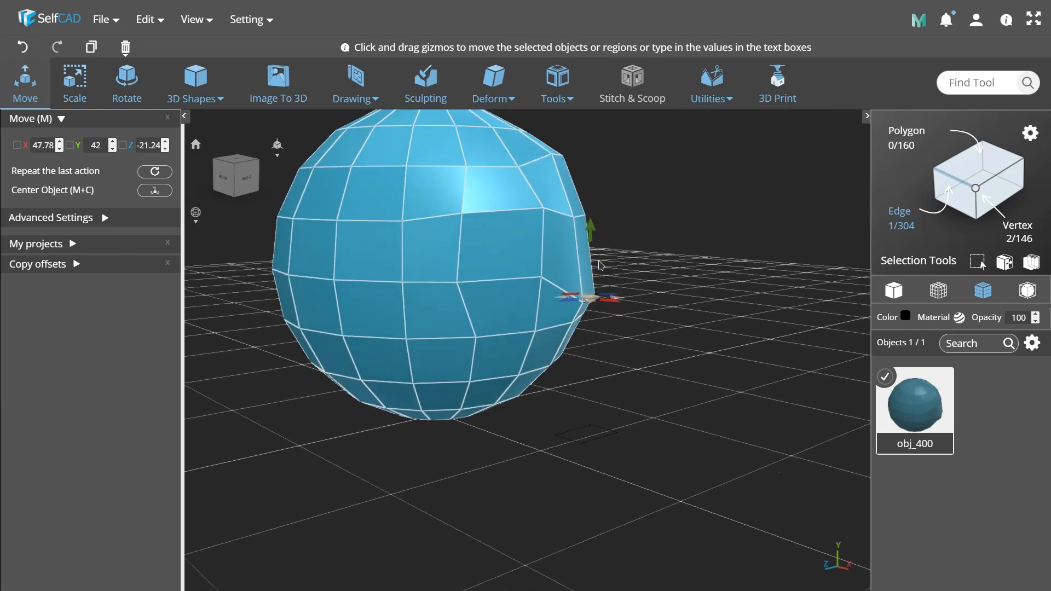
left_click_drag(633, 304, 482, 395)
Step: Readjust the edge between the right and back sides to about X 45.78, Y 47
key("ctrl+a")
left_click(572, 374)
left_click_drag(448, 339, 445, 340)
left_click_drag(615, 399, 573, 510)
left_click(469, 281)
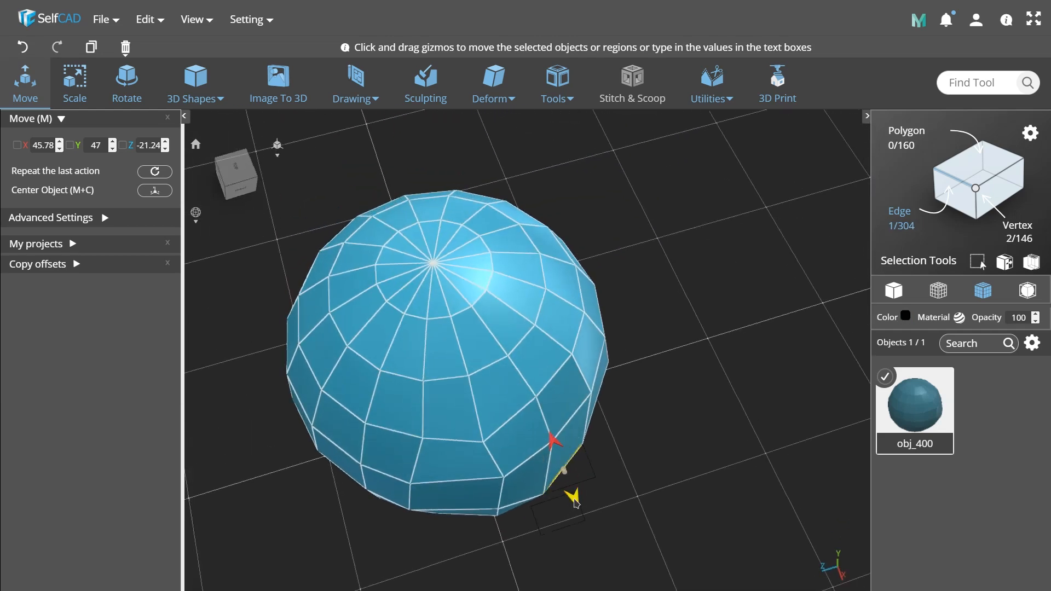
left_click_drag(605, 448, 629, 432)
Step: Select two edges on the front of the sphere and shift them along Z to about 44.78
key("ctrl+a")
left_click(474, 298)
left_click_drag(474, 308, 484, 292)
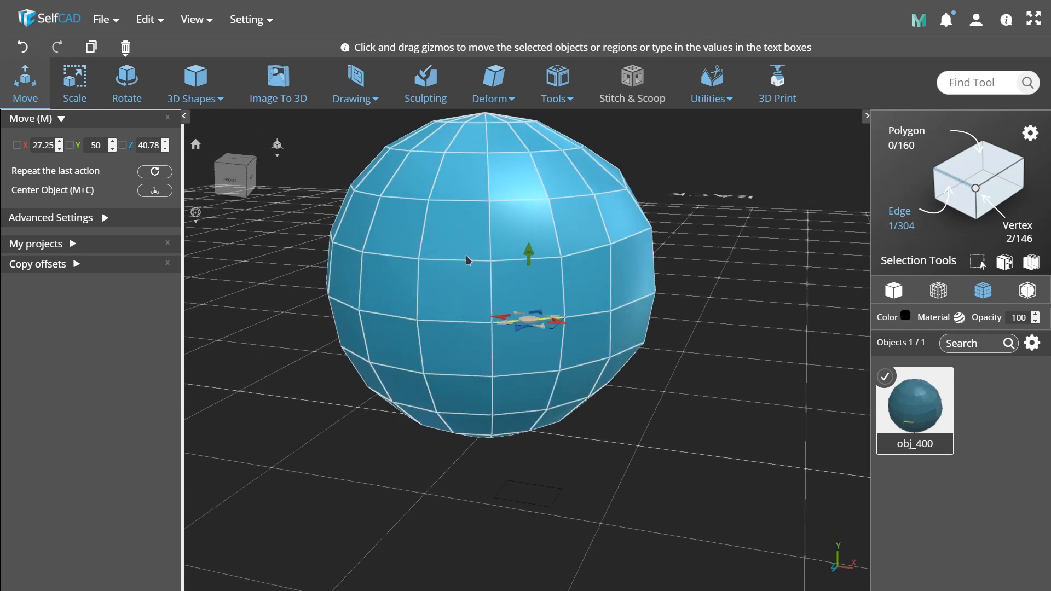
left_click_drag(519, 371, 514, 438)
left_click_drag(451, 402, 441, 438)
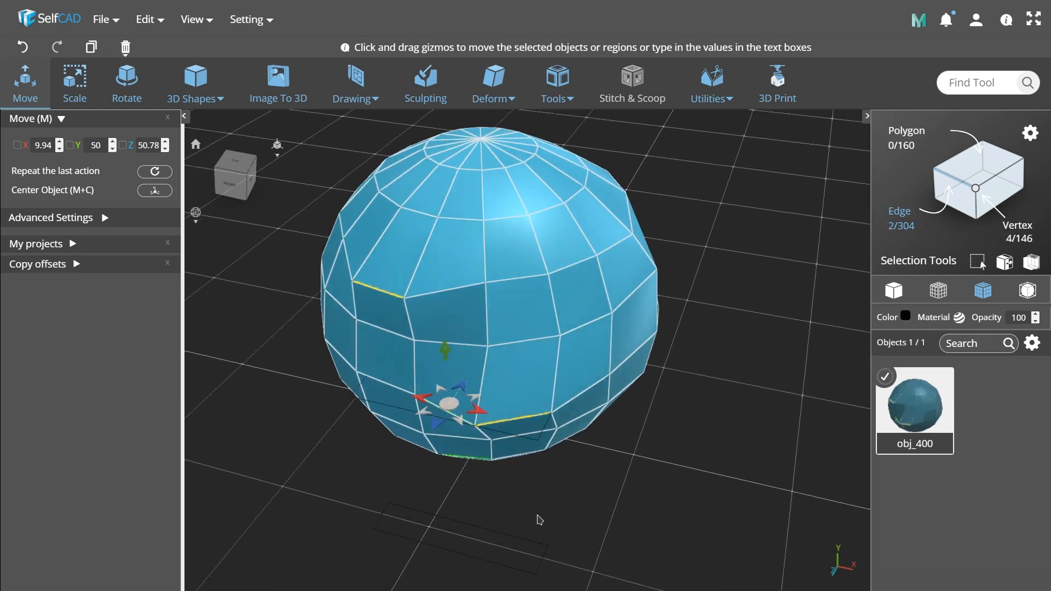
left_click_drag(528, 516, 473, 481)
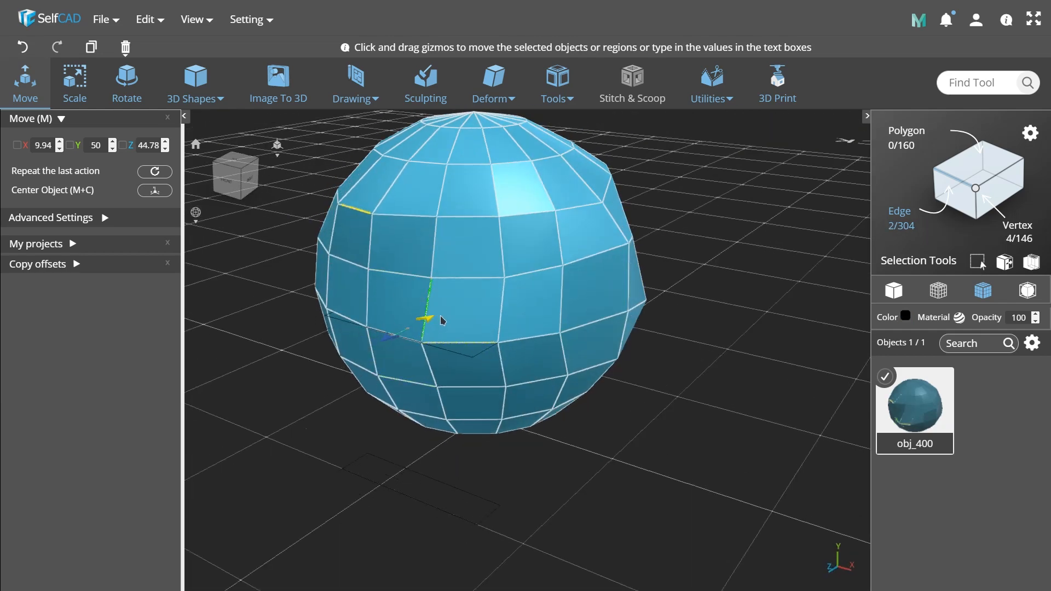
Step: Switch back to vertex selection and move the upper vertex between the front and right sides
key("ctrl+a")
left_click(975, 189)
left_click_drag(669, 427, 565, 415)
left_click(427, 197)
left_click_drag(432, 198, 555, 311)
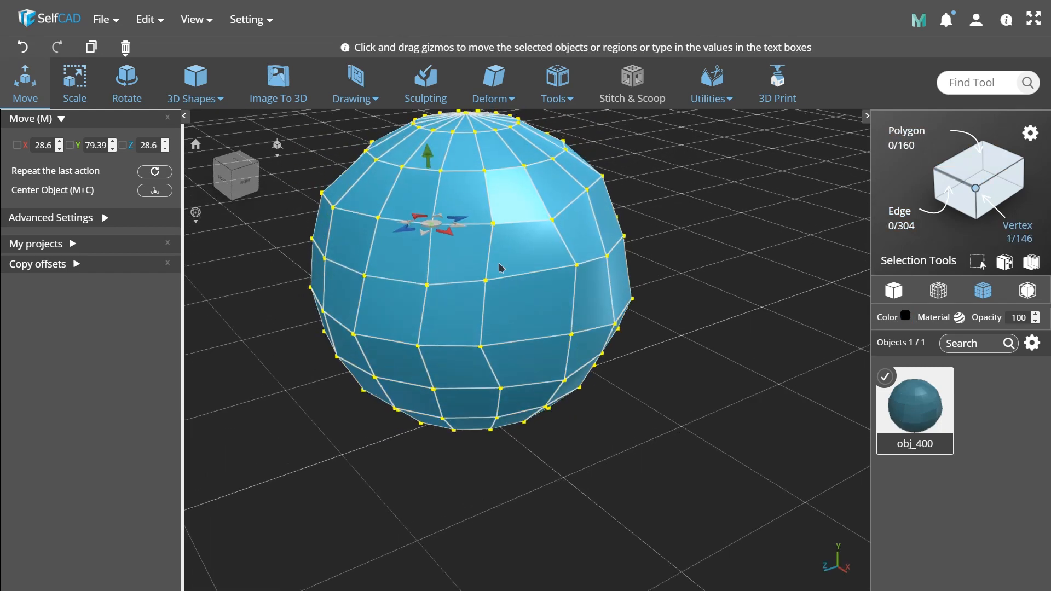
left_click_drag(398, 237, 361, 294)
Step: Move the front-right vertex one ring above mid-height horizontally, keeping its Y at 65.45
key("ctrl+a")
left_click_drag(319, 451, 660, 389)
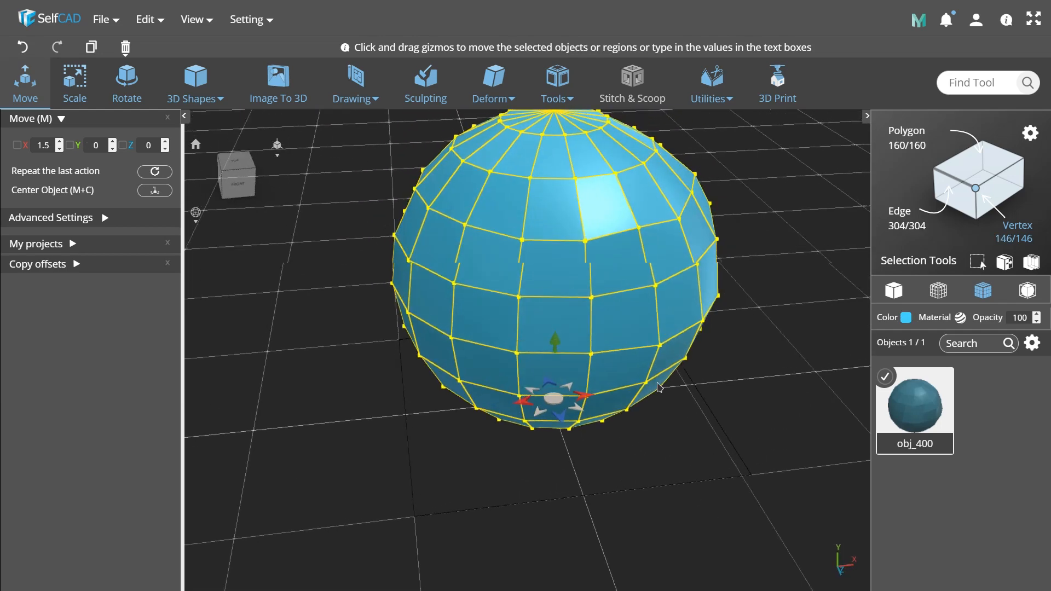
left_click(691, 273)
left_click_drag(690, 276, 613, 413)
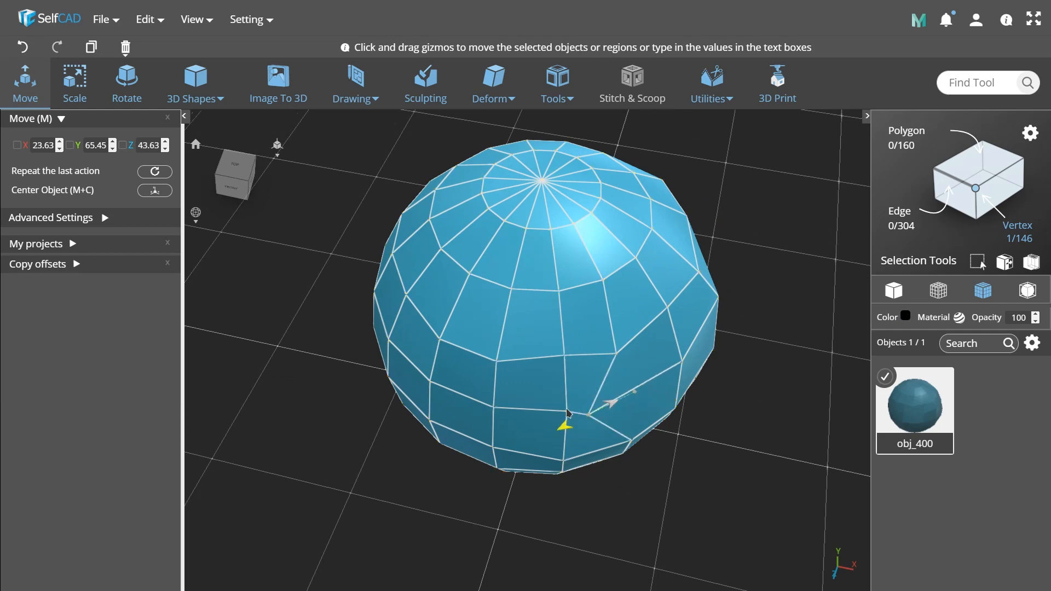
left_click_drag(627, 438, 390, 282)
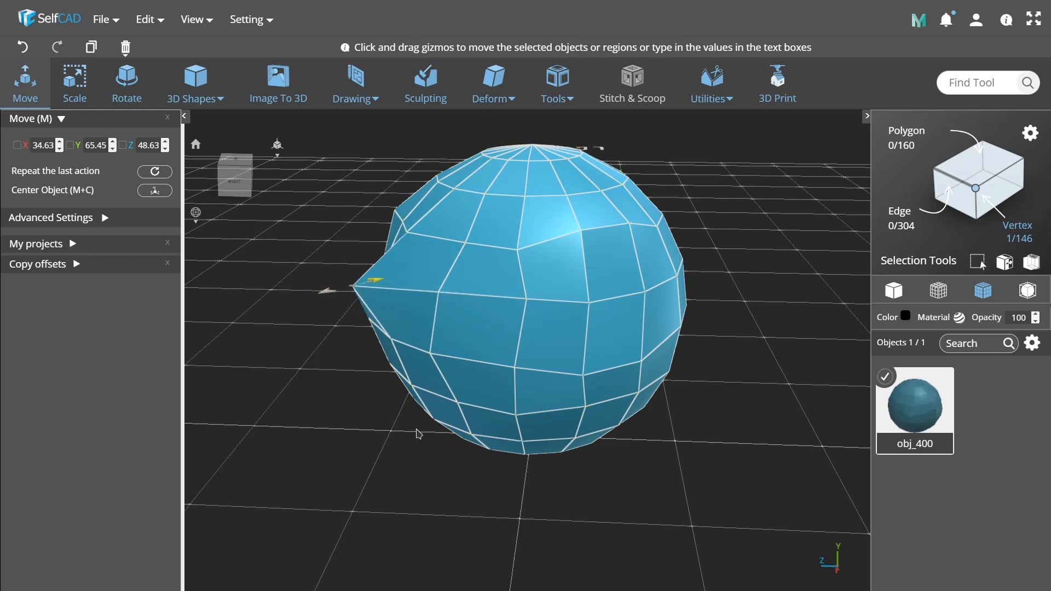
left_click_drag(419, 434, 448, 443)
left_click_drag(450, 398, 546, 330)
Step: Pull the right-side vertex of the second ring below the pole outward to about X 40.39, Z -3
left_click(637, 428)
left_click(514, 251)
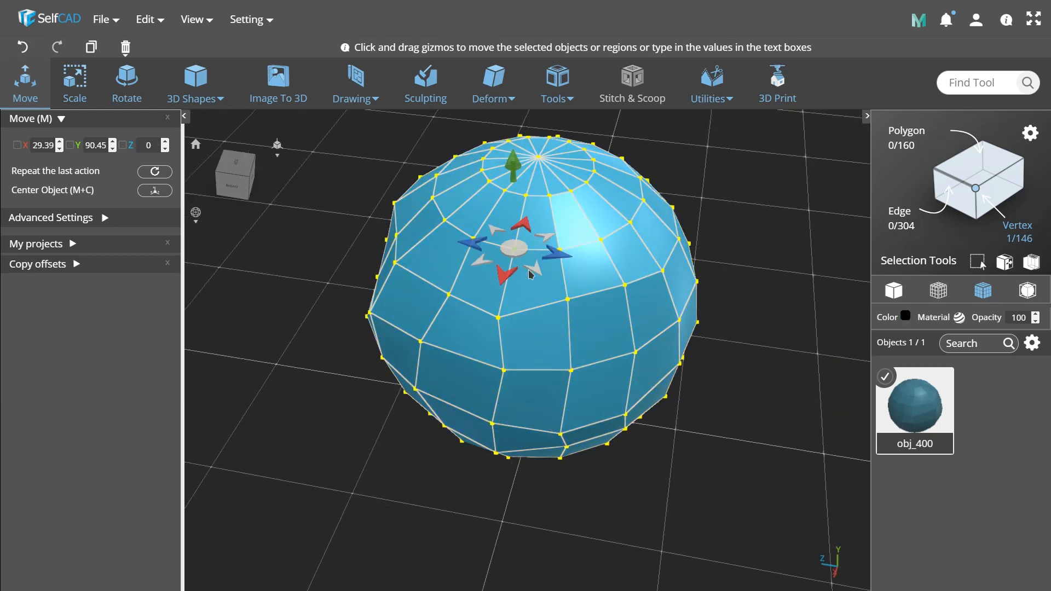
left_click_drag(526, 226, 552, 282)
left_click_drag(522, 340, 413, 287)
right_click_drag(413, 286, 478, 366)
left_click_drag(478, 366, 435, 329)
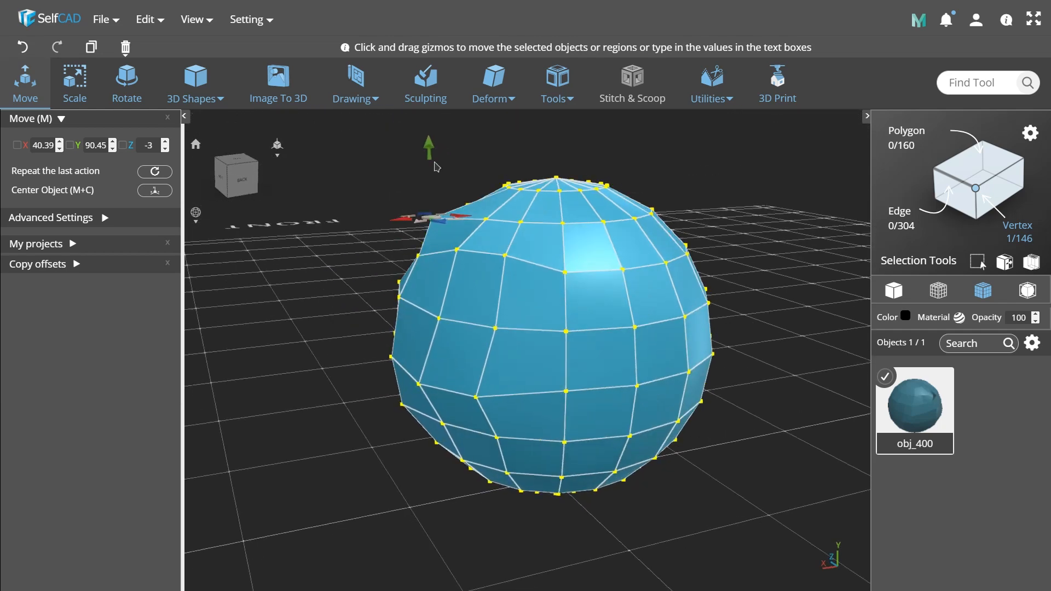
Step: Bring the same upper vertex back inward to about X 32.39 and adjust its height to about Y 89.45
left_click_drag(441, 189, 442, 195)
left_click_drag(500, 312, 504, 403)
left_click_drag(465, 312, 494, 304)
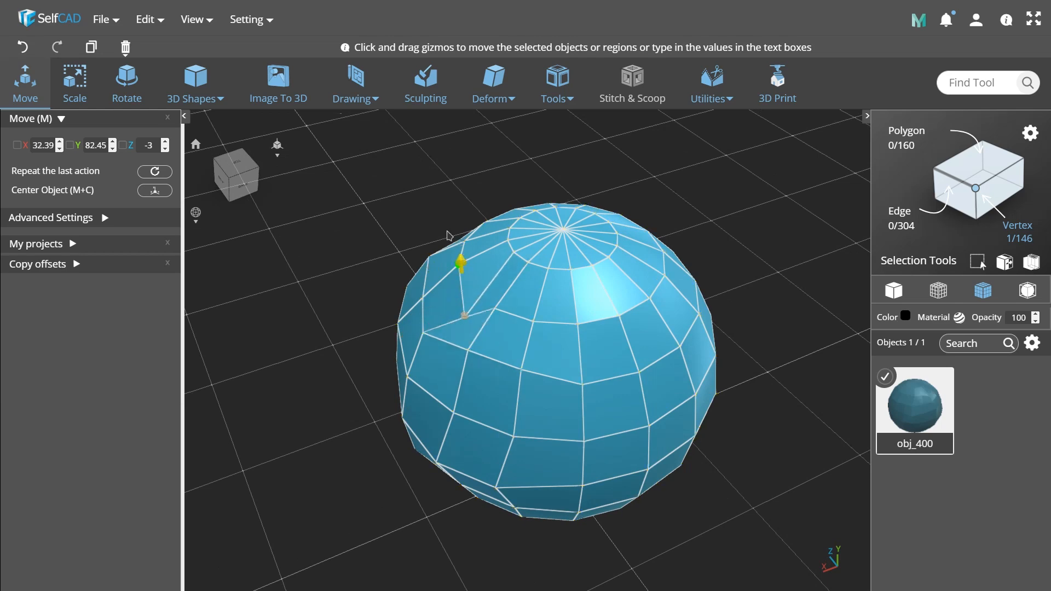
left_click_drag(442, 247, 509, 405)
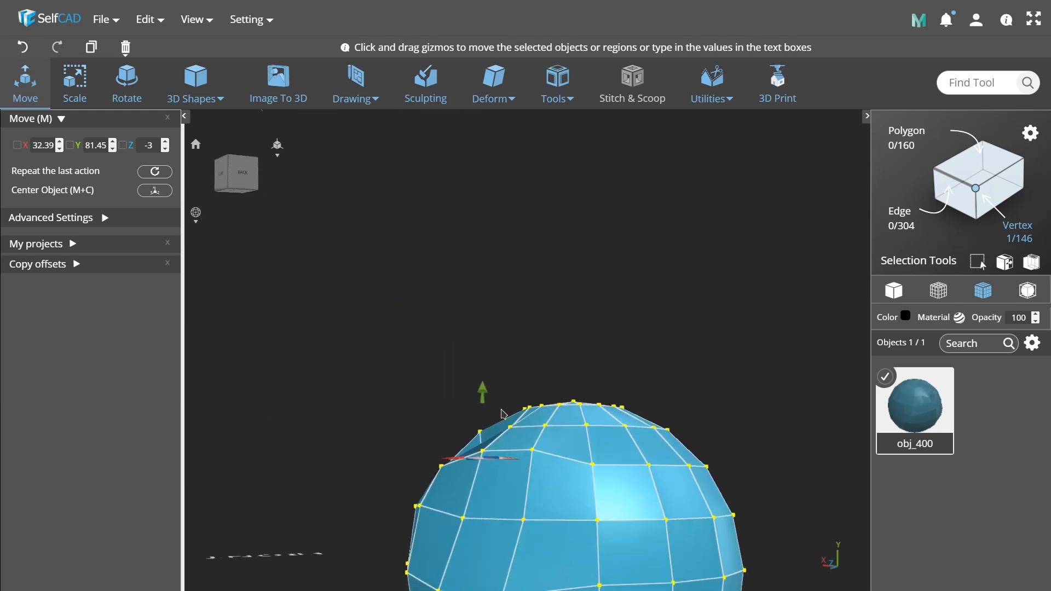
left_click_drag(469, 368, 563, 342)
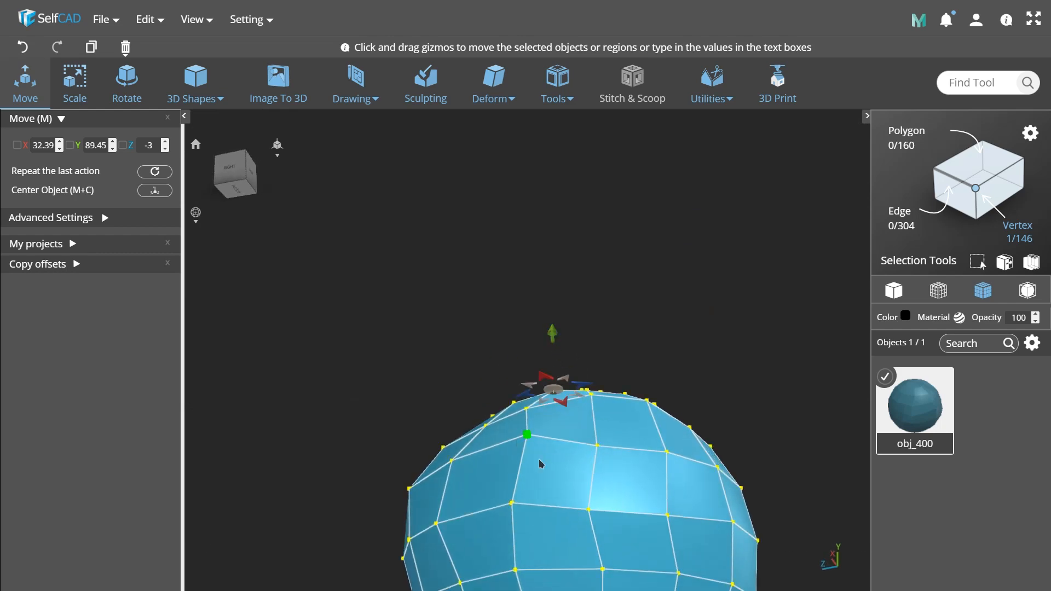
left_click_drag(517, 447, 666, 535)
left_click_drag(730, 531, 709, 493)
Step: Select the two lower vertices flanking the centre of the right side and raise them to about Y 24.61
key("ctrl+a")
left_click(495, 412)
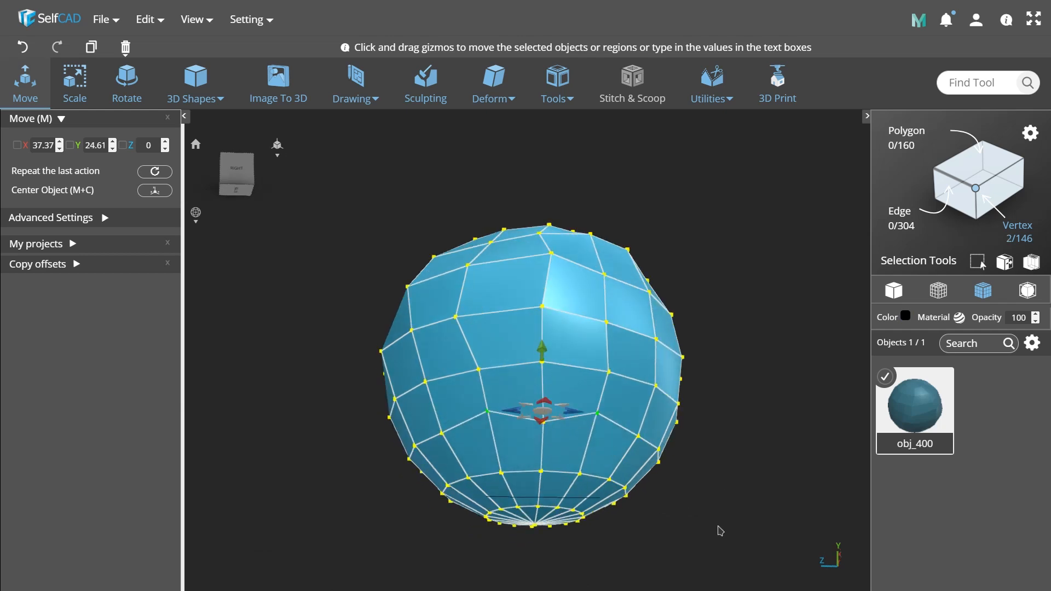
left_click(711, 531)
Step: Shift one of the two raised lower vertices on its own to make the underside irregular
left_click(600, 428)
left_click_drag(748, 467, 717, 465)
key("ctrl+a")
left_click_drag(586, 430, 601, 431)
left_click_drag(630, 516, 470, 495)
left_click_drag(404, 530, 603, 460)
Step: Select a neighbouring vertex on the lower part of the right side and move it
key("ctrl+a")
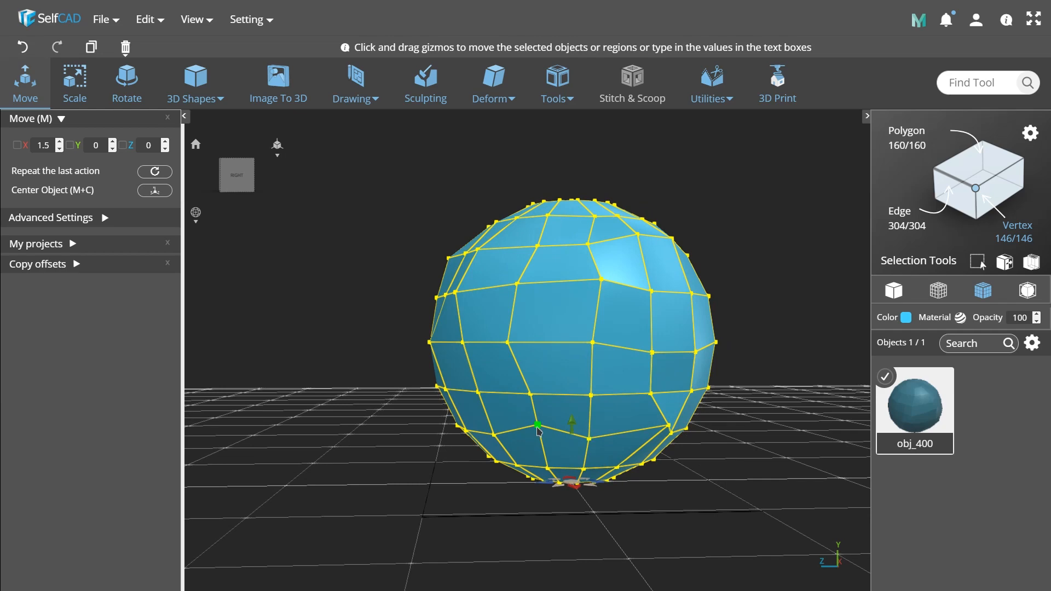
left_click(538, 426)
left_click_drag(526, 485, 512, 507)
Step: Move the lower vertex towards the back to about X 41.37, Z -24.48
key("ctrl+a")
left_click_drag(526, 554, 558, 540)
left_click(588, 445)
left_click_drag(708, 556, 589, 448)
left_click(608, 482)
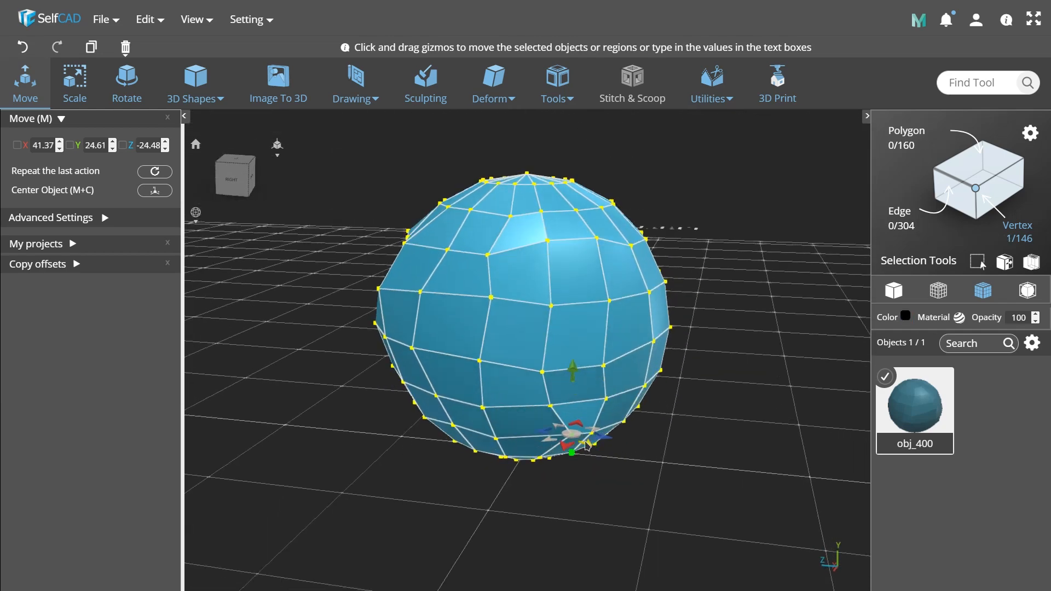
left_click_drag(619, 489, 564, 542)
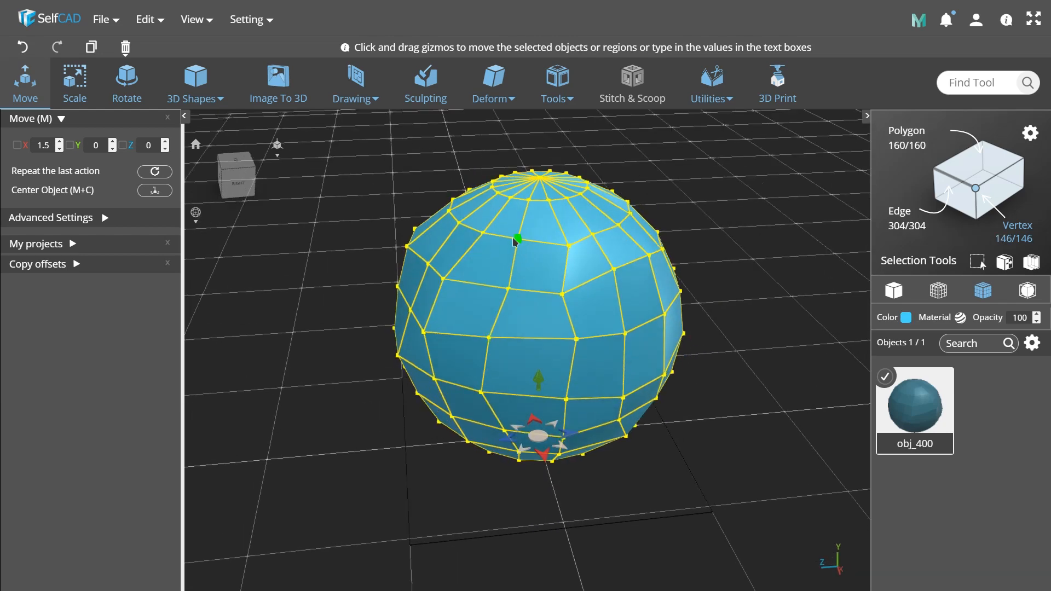
Step: Pull the upper vertex just in front of the right-side centre outward to about X 44.15 and lower it to about Y 88.45
left_click(513, 238)
left_click_drag(524, 229, 534, 283)
left_click_drag(489, 338, 712, 329)
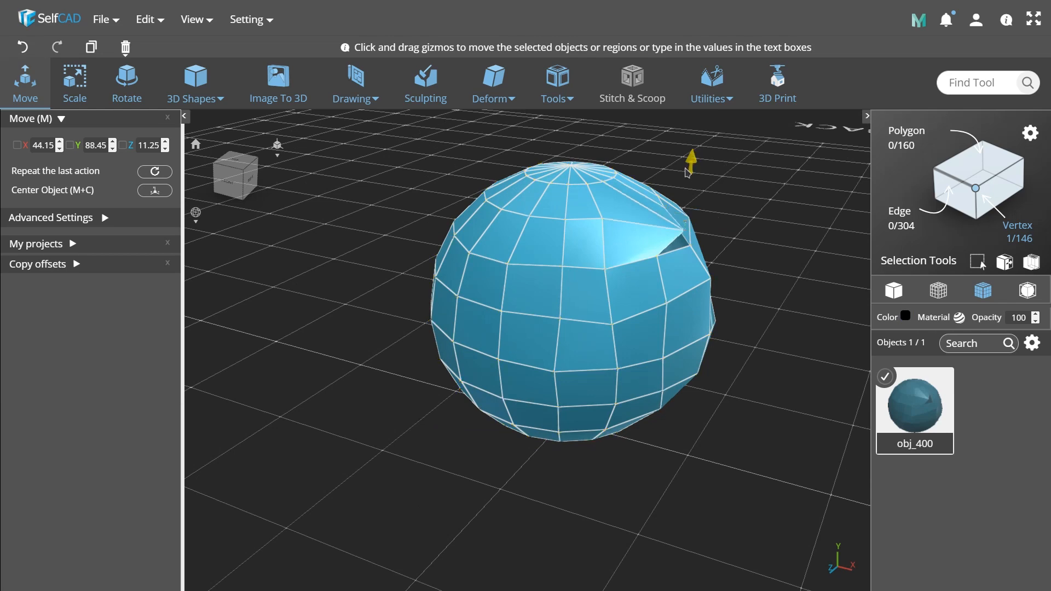
left_click_drag(689, 170, 689, 184)
Step: Move the protruding upper vertex back inward along X to about 36.15
left_click_drag(639, 232, 609, 223)
left_click_drag(732, 278, 605, 260)
left_click_drag(634, 314, 491, 351)
Step: Fine-tune the height of the upper vertex to about Y 87.45
left_click_drag(429, 315, 421, 192)
right_click_drag(421, 192, 528, 412)
scroll(528, 421, "up", 5)
scroll(518, 481, "down", 2)
left_click_drag(501, 350, 500, 337)
left_click_drag(618, 465, 755, 498)
scroll(556, 450, "down", 4)
left_click_drag(586, 430, 565, 348)
left_click_drag(626, 409, 398, 360)
left_click_drag(429, 290, 435, 279)
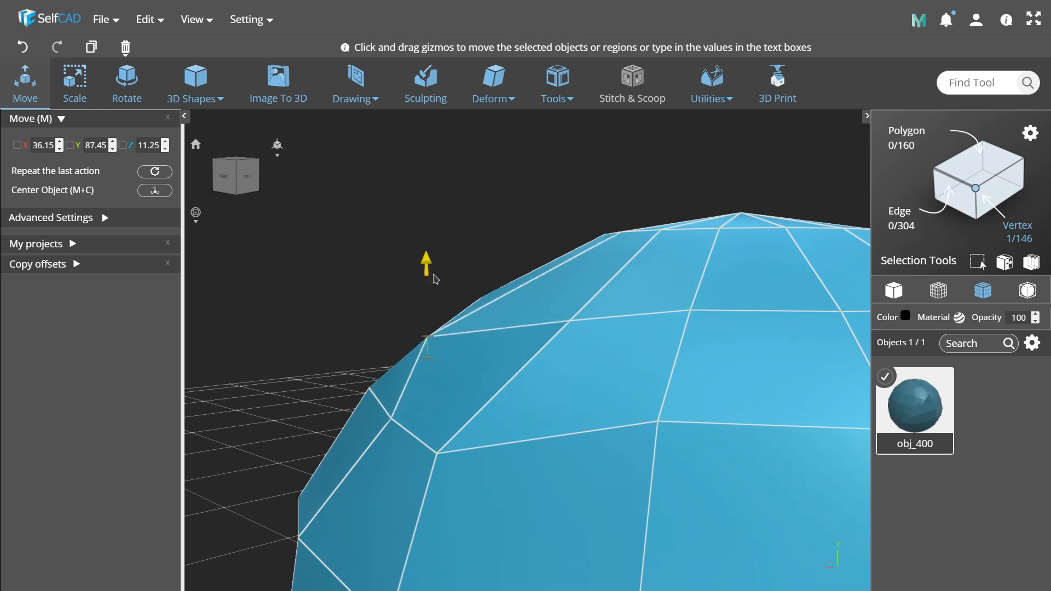
Step: Move the vertex near the bottom of the back-right side to about X 16.78, Y 7.55, Z -24.78
left_click_drag(445, 335, 467, 336)
scroll(468, 337, "down", 7)
left_click_drag(492, 501, 634, 517)
key("ctrl+a")
scroll(638, 515, "up", 3)
left_click_drag(586, 485, 568, 425)
left_click_drag(580, 466, 513, 370)
left_click(497, 363)
scroll(495, 392, "up", 5)
left_click_drag(517, 429, 598, 448)
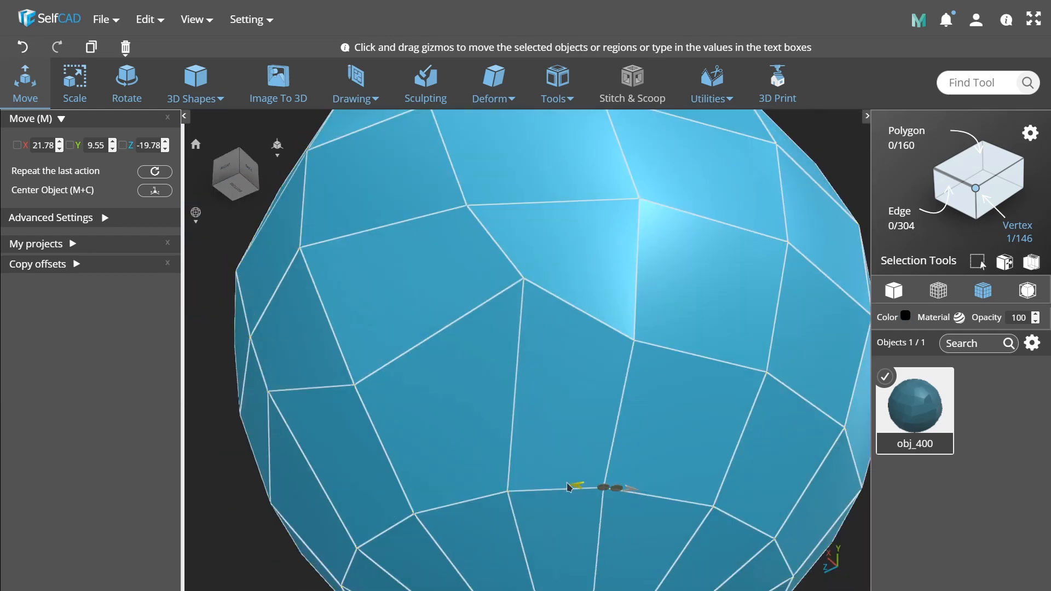
left_click_drag(601, 430, 603, 464)
left_click_drag(619, 477, 415, 370)
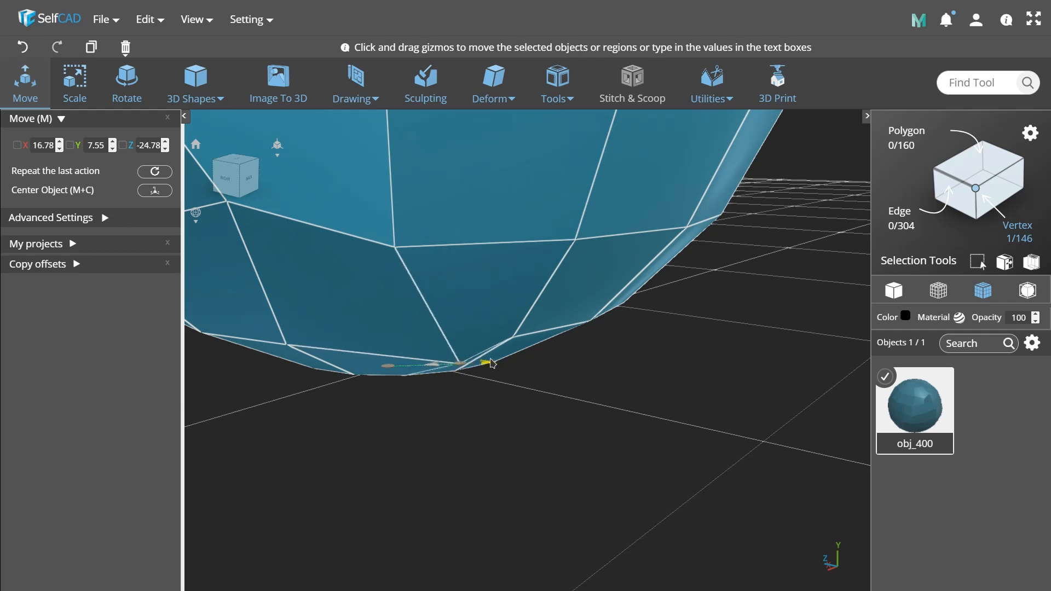
Step: Clear the full selection and move the upper vertex just right of the front centre to about X 22.48, Y 80.39, Z 35.37
left_click_drag(521, 450, 624, 471)
key("ctrl+a")
scroll(552, 406, "down", 3)
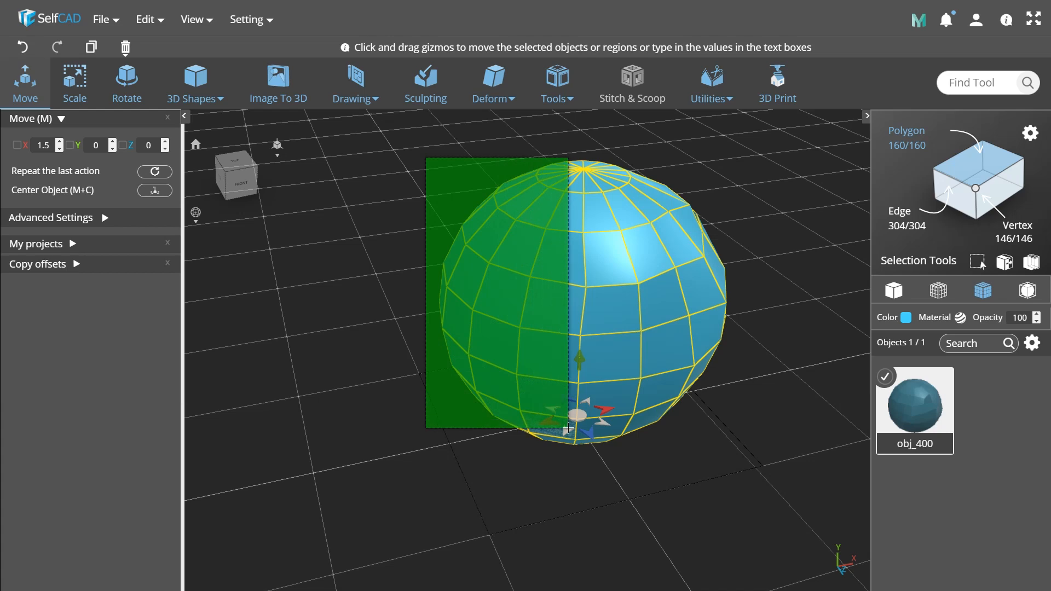
left_click_drag(694, 442, 581, 405)
left_click_drag(685, 403, 649, 509)
left_click(976, 188)
left_click_drag(666, 446, 464, 259)
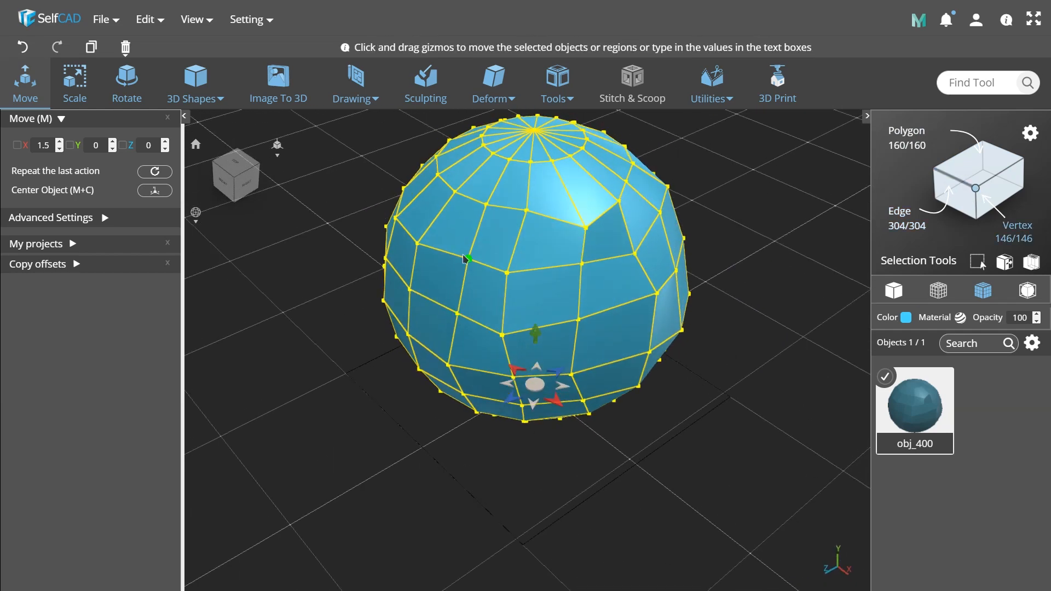
left_click_drag(632, 544, 434, 292)
left_click_drag(607, 493, 728, 498)
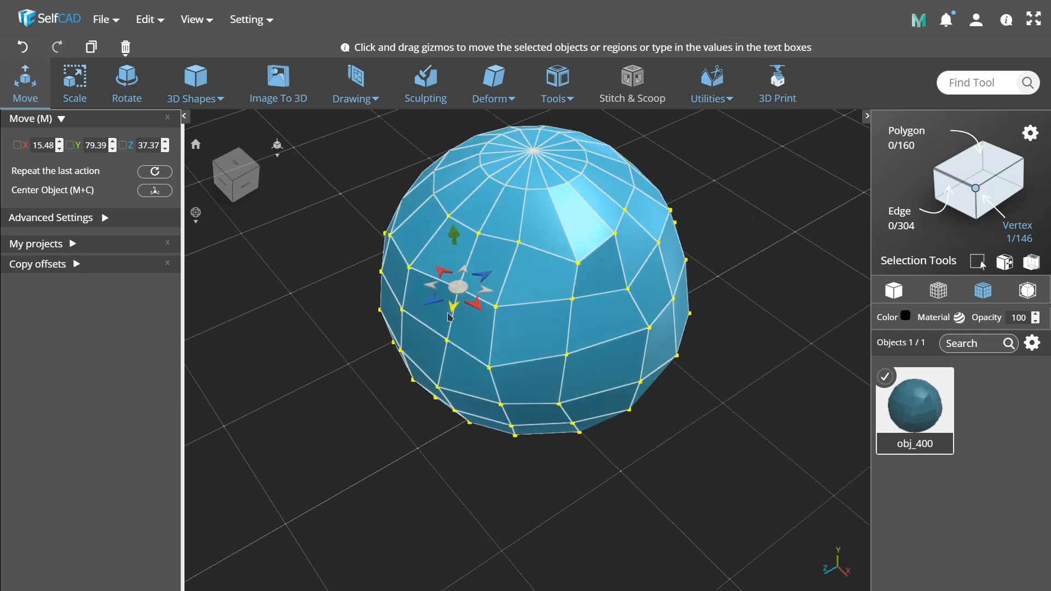
left_click_drag(452, 301, 597, 279)
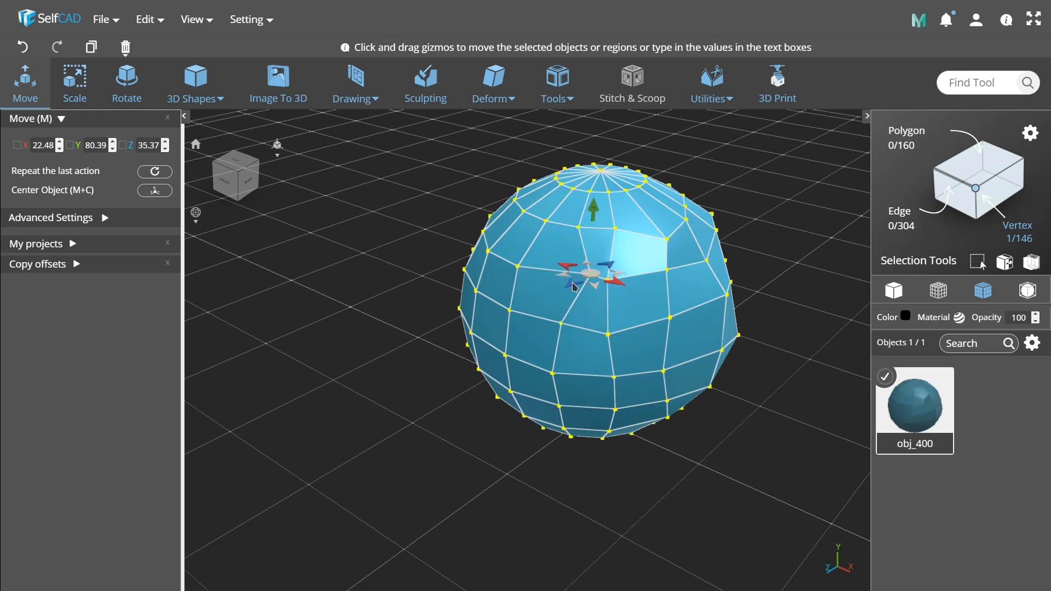
Step: Push the upper vertex between front and right diagonally outward to about X 27.78, Z 21.78
left_click_drag(661, 348, 422, 382)
left_click_drag(357, 482, 557, 267)
key("ctrl+a")
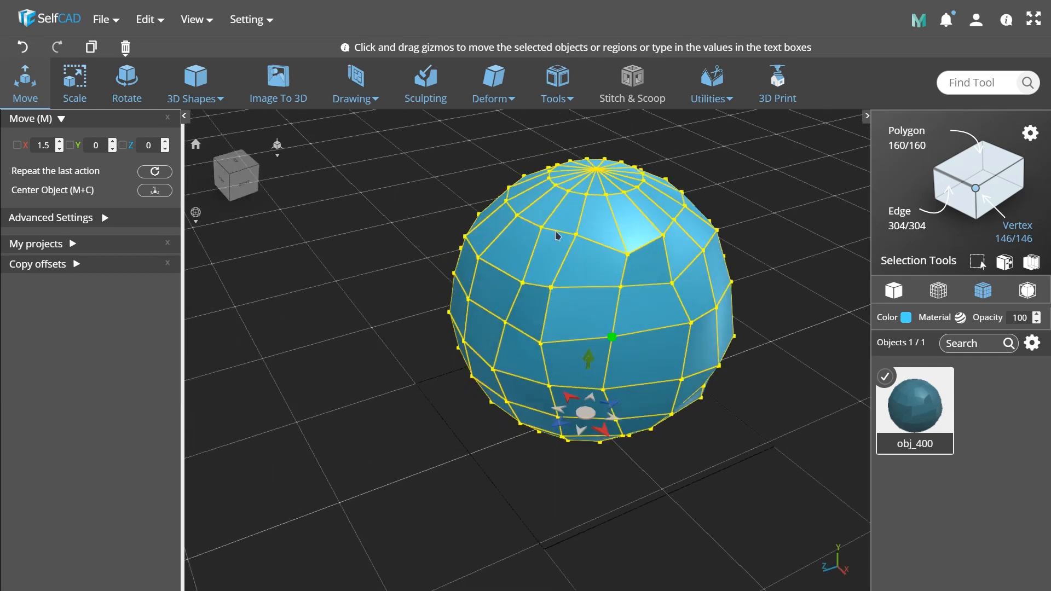
left_click(612, 245)
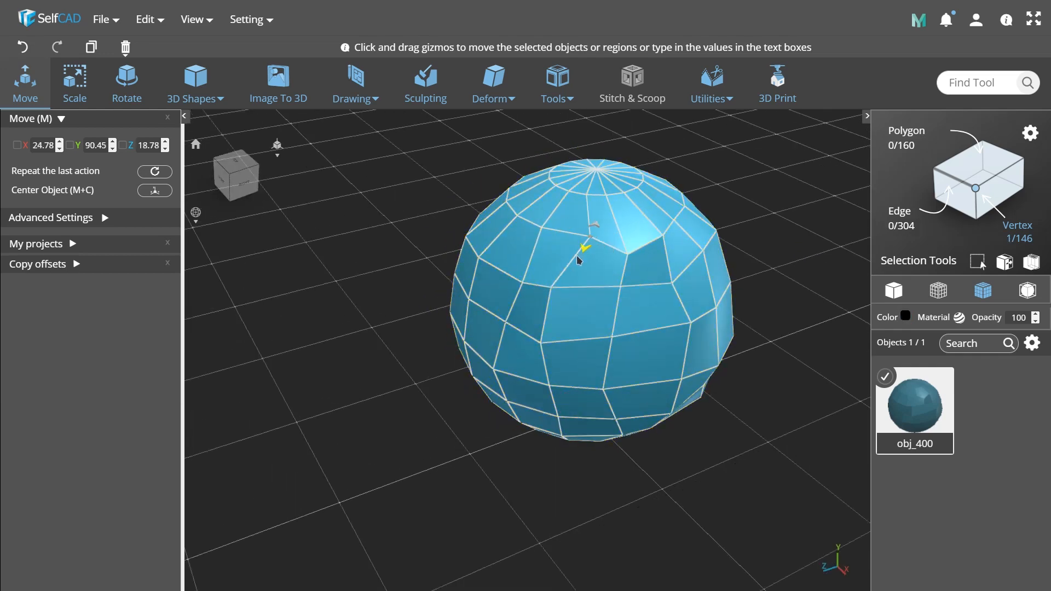
left_click_drag(576, 278, 577, 214)
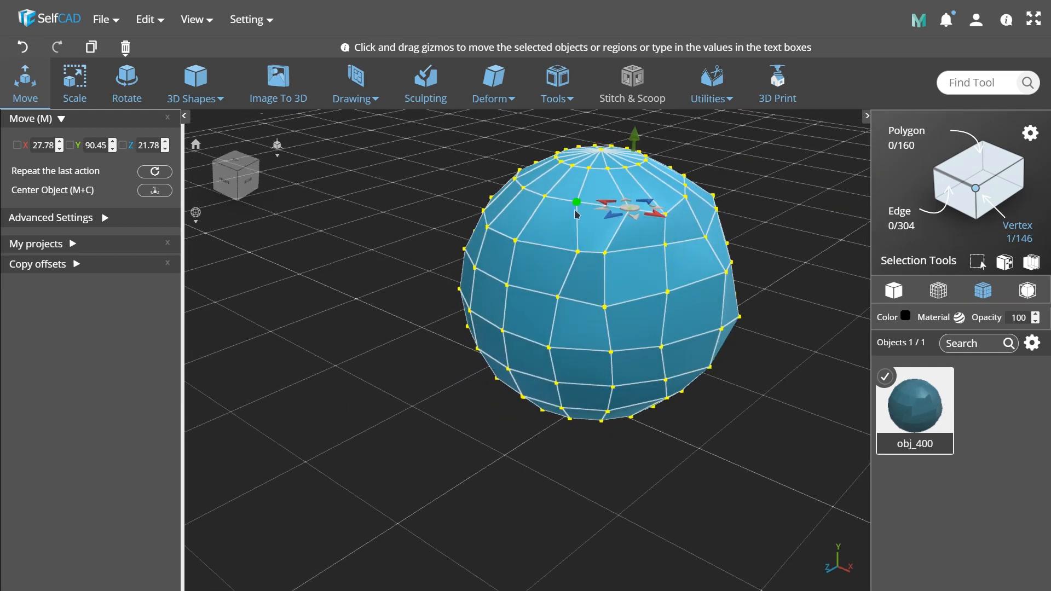
Step: Move the front-right vertex of the ring around the top pole along X to about 18.27
key("ctrl+a")
left_click_drag(444, 398, 535, 360)
left_click(552, 285)
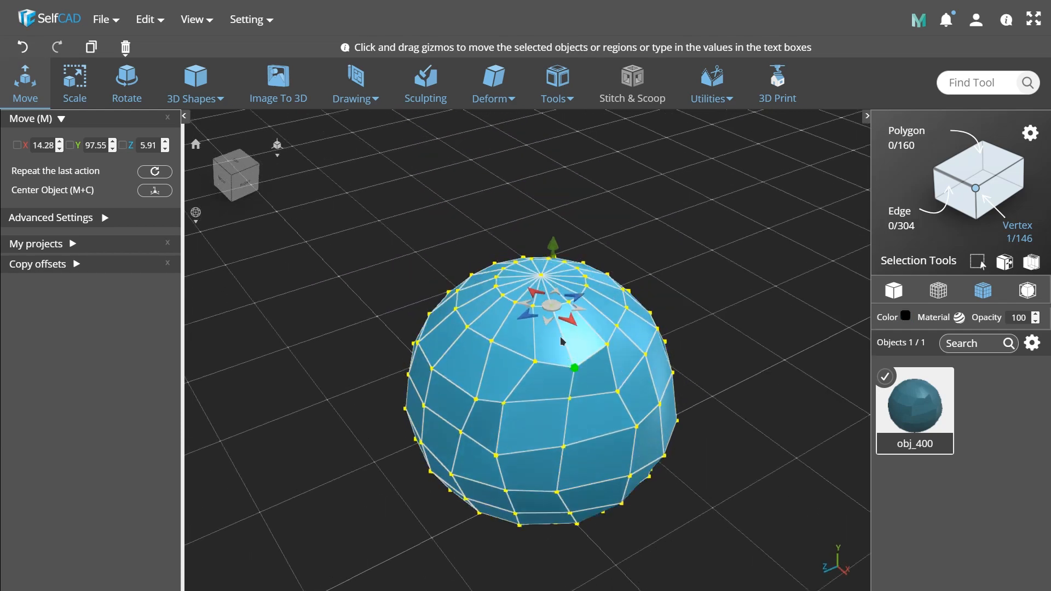
left_click_drag(577, 330, 560, 331)
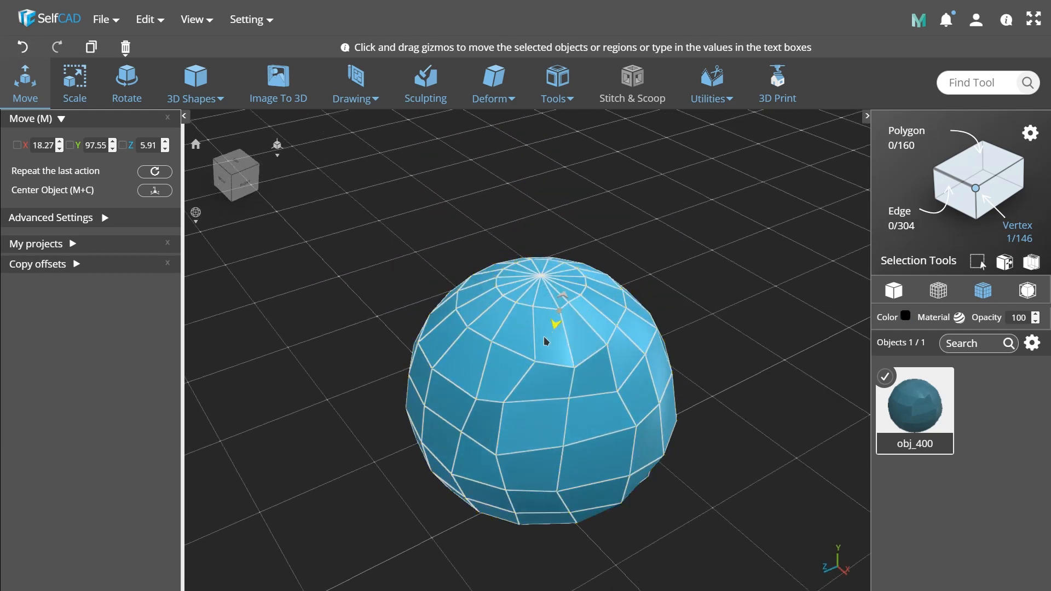
left_click_drag(535, 366, 627, 349)
Step: Pull the upper front vertex forward to about Z 32.15 and set its height to about Y 90.45
left_click_drag(765, 446, 480, 240)
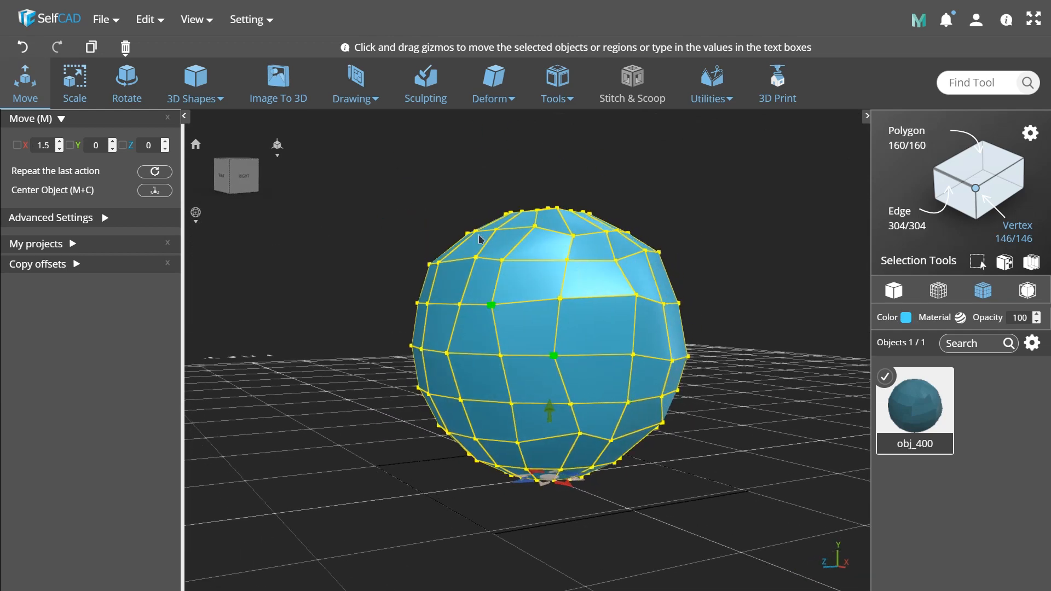
left_click_drag(509, 193, 570, 383)
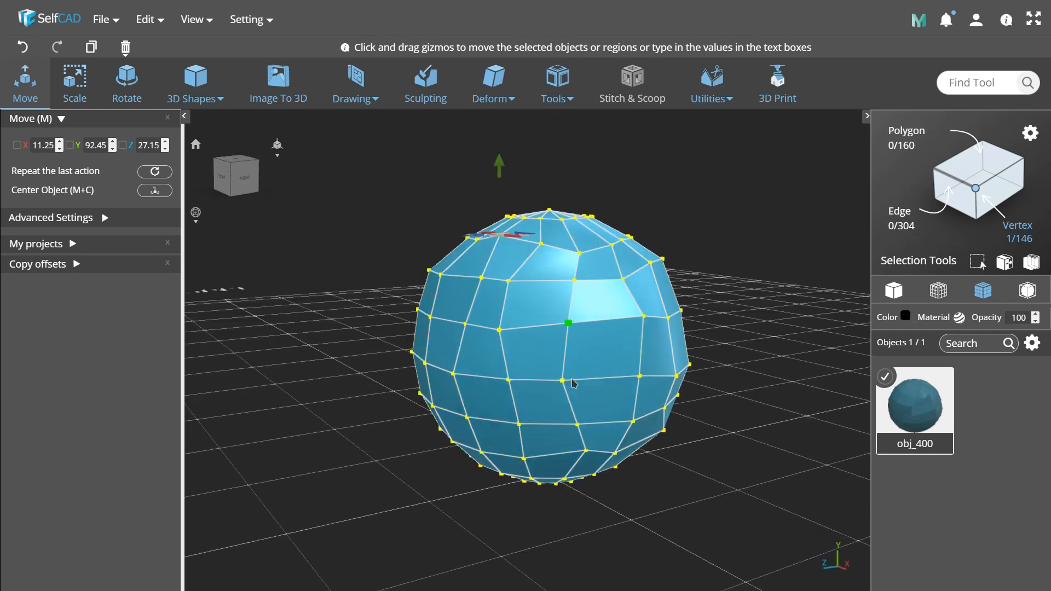
left_click_drag(472, 285, 470, 288)
left_click_drag(504, 372, 409, 229)
left_click_drag(487, 459, 617, 428)
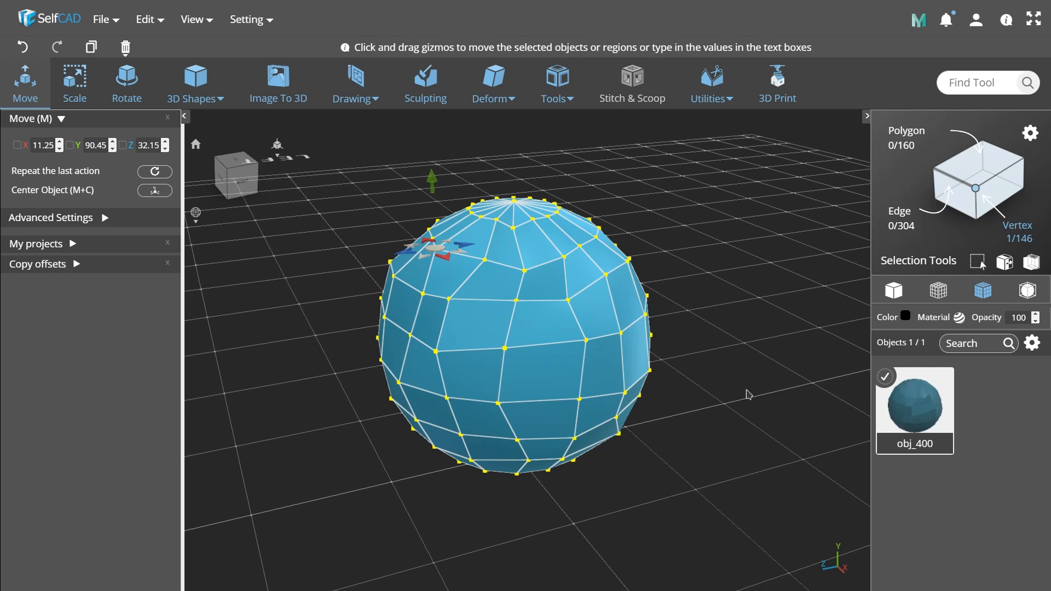
Step: Move the mid-height vertex on the right side towards the front, to about X 45.19, Z 26.13
left_click_drag(705, 369, 765, 344)
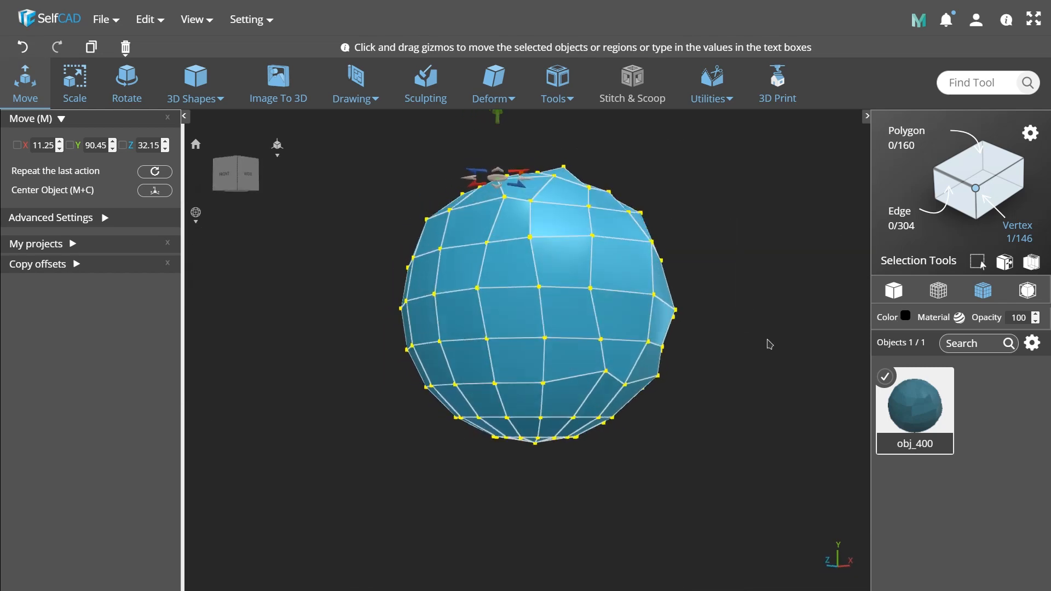
left_click_drag(685, 356, 715, 255)
scroll(659, 217, "down", 3)
scroll(557, 307, "down", 5)
right_click_drag(643, 218, 465, 312)
scroll(586, 323, "up", 5)
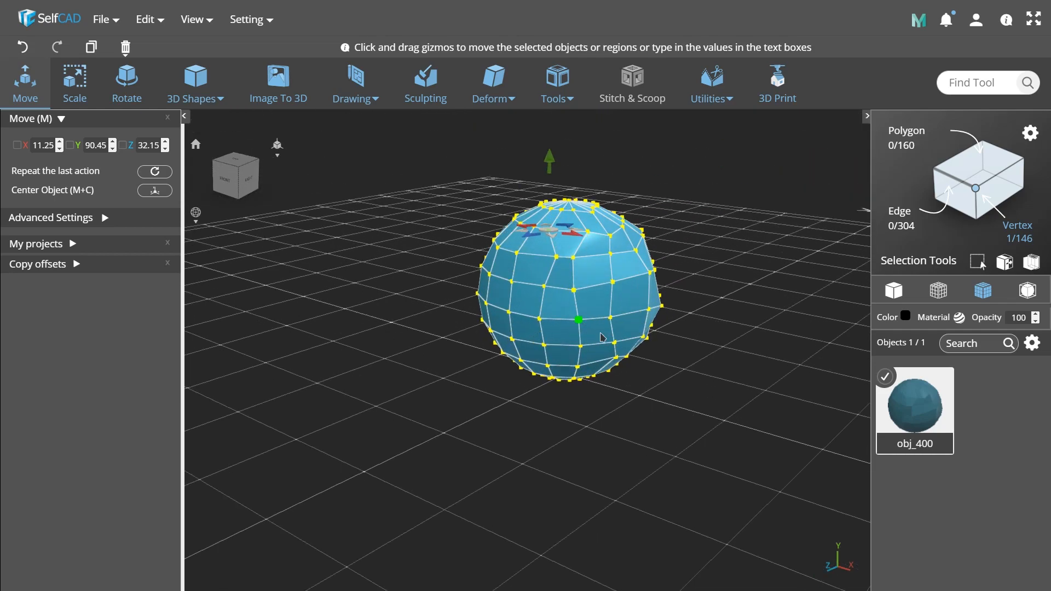
scroll(650, 383, "up", 5)
left_click_drag(664, 380, 376, 449)
key("ctrl+a")
left_click(356, 307)
left_click_drag(365, 317, 427, 444)
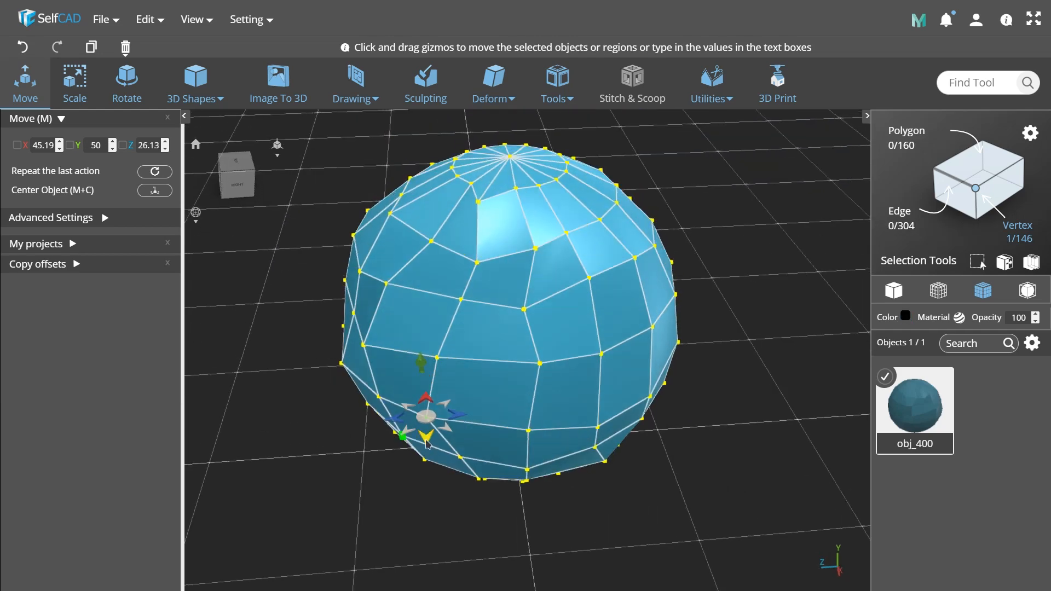
Step: Select two adjacent upper vertices on the right side and move them together along Z to about -12.58
left_click_drag(632, 512, 663, 479)
key("ctrl+a")
left_click(543, 295)
left_click(538, 241, "shift")
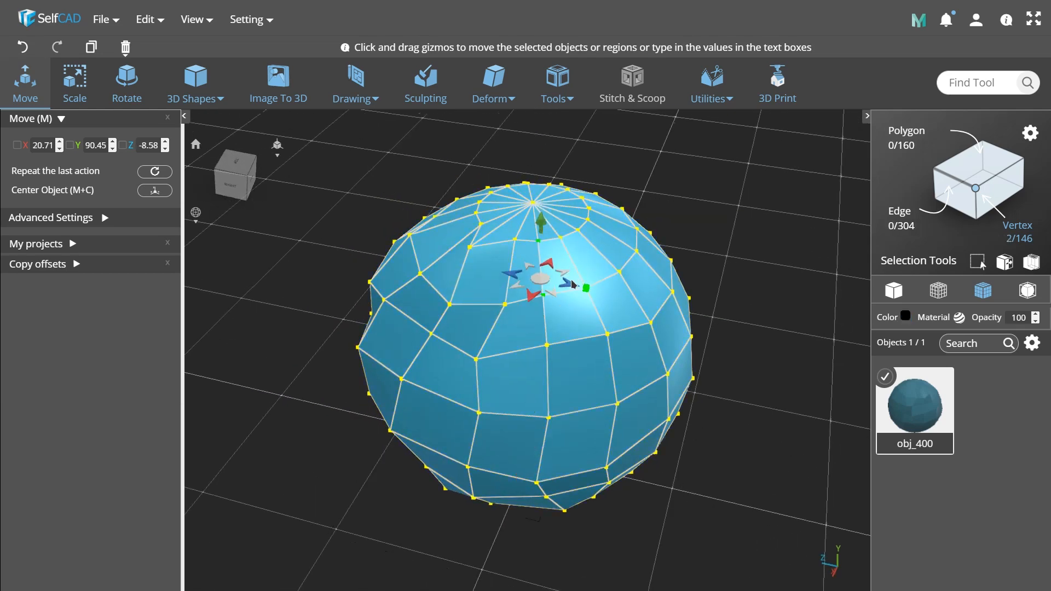
left_click_drag(685, 487, 692, 444)
right_click_drag(692, 443, 692, 511)
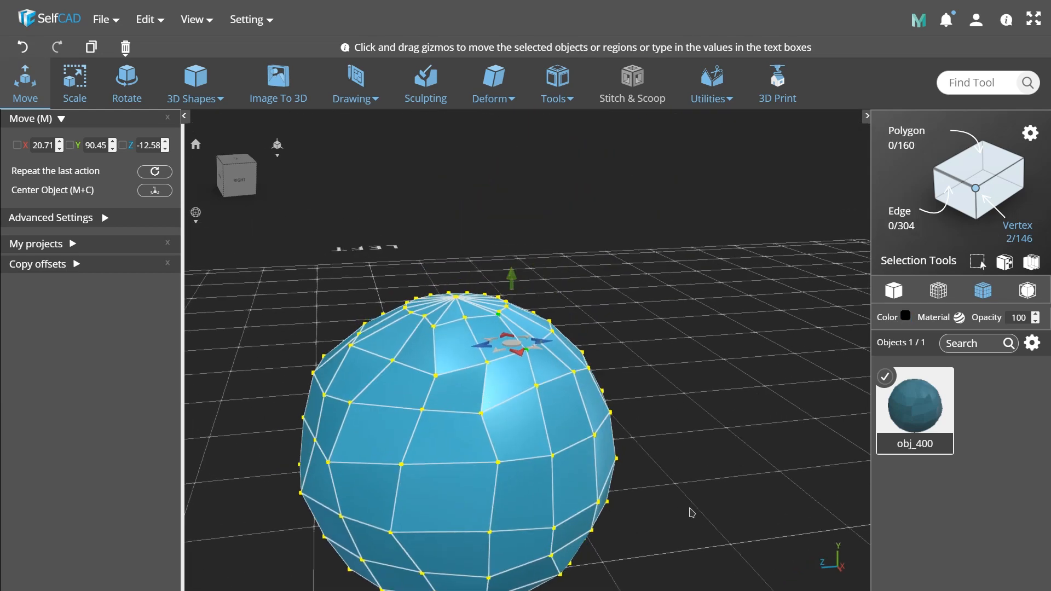
Step: Switch to edge selection and move the edge near the top of the right side to about X 23.92, Y 91.45, Z -4.5
left_click_drag(692, 511, 707, 493)
left_click_drag(667, 399, 754, 430)
key("ctrl+a")
left_click(942, 201)
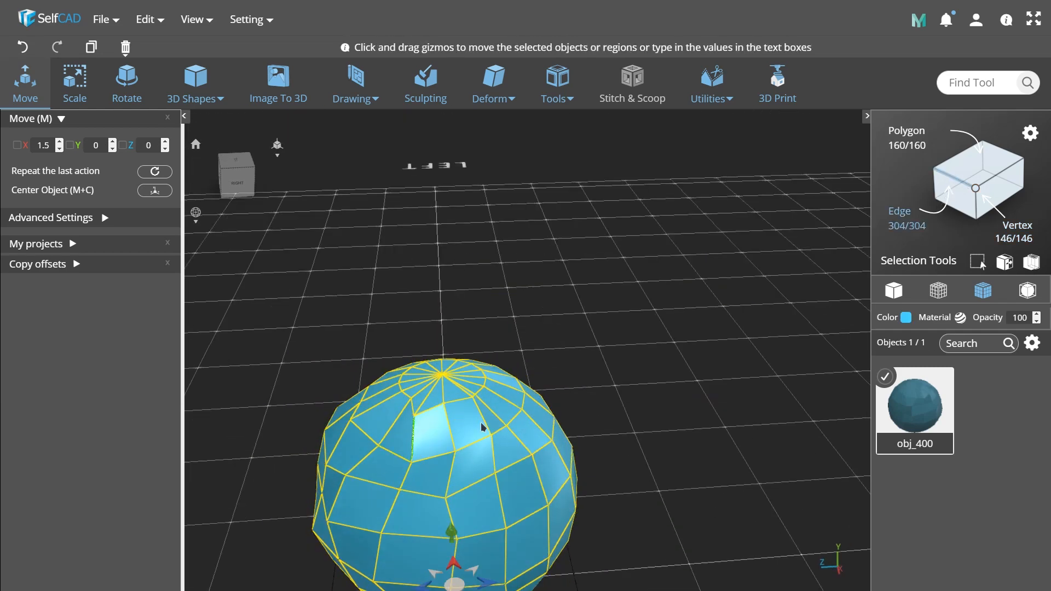
left_click_drag(580, 479, 524, 227)
Step: Inspect the deformed shape with the wireframe hidden
left_click_drag(708, 415, 794, 395)
left_click(895, 296)
left_click_drag(646, 474, 737, 426)
Step: Restore the wireframe with vertex selection and move the mid-height vertex at the front-right corner to about X 37.35, Z 40.35
left_click(975, 188)
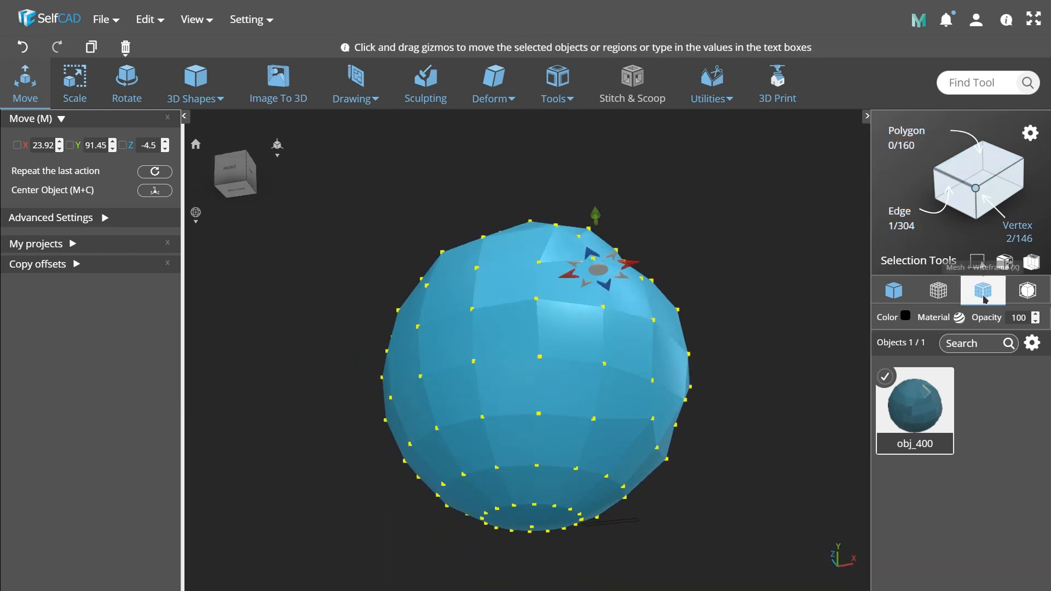
left_click_drag(679, 371, 742, 467)
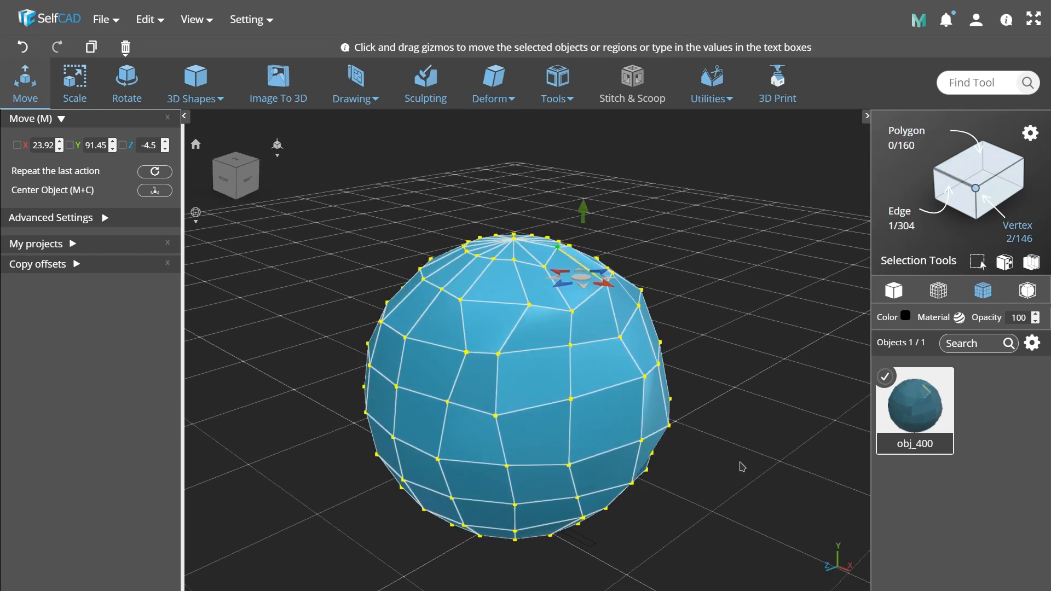
left_click_drag(593, 486, 387, 434)
left_click(360, 434)
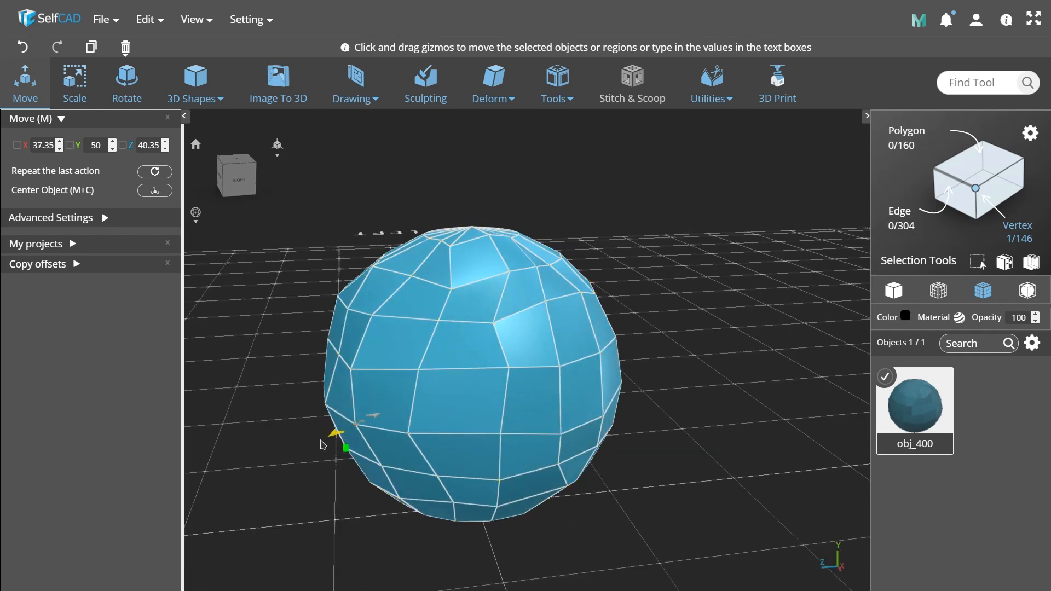
left_click_drag(291, 457, 279, 460)
left_click_drag(454, 559, 486, 514)
left_click(486, 514)
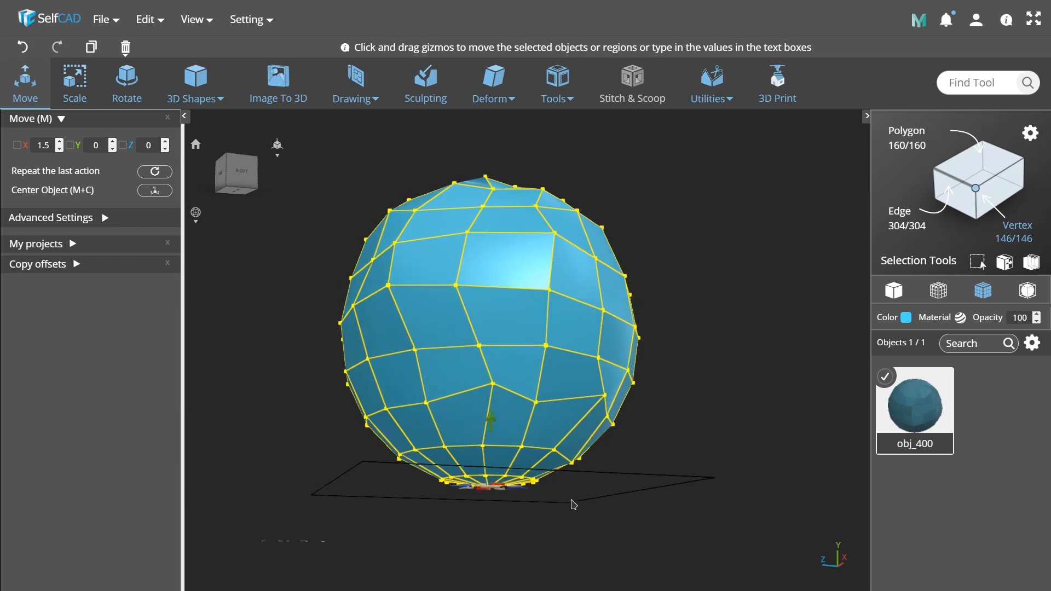
left_click_drag(570, 504, 564, 465)
left_click(483, 354)
left_click_drag(631, 402, 613, 495)
left_click(501, 435)
left_click_drag(510, 465, 651, 395)
left_click_drag(664, 417, 556, 458)
left_click(652, 439)
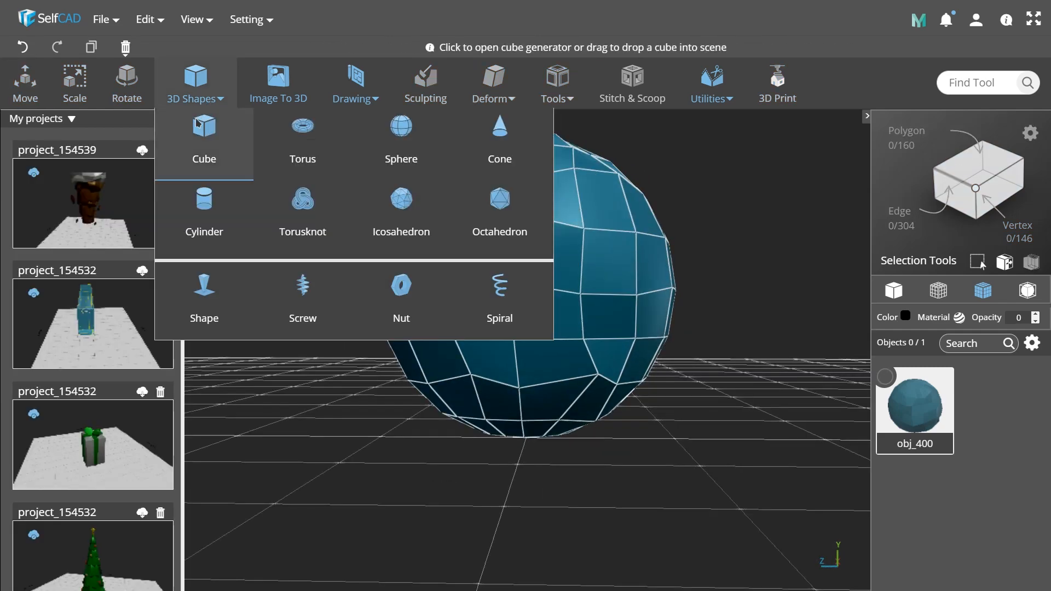
left_click(184, 116)
Step: Reselect the sphere, pick two lower vertices at the front right and move them together to about X 26.55, Y 17.61, Z 37.5
left_click(885, 376)
left_click(978, 189)
left_click_drag(640, 405, 729, 367)
left_click(490, 296)
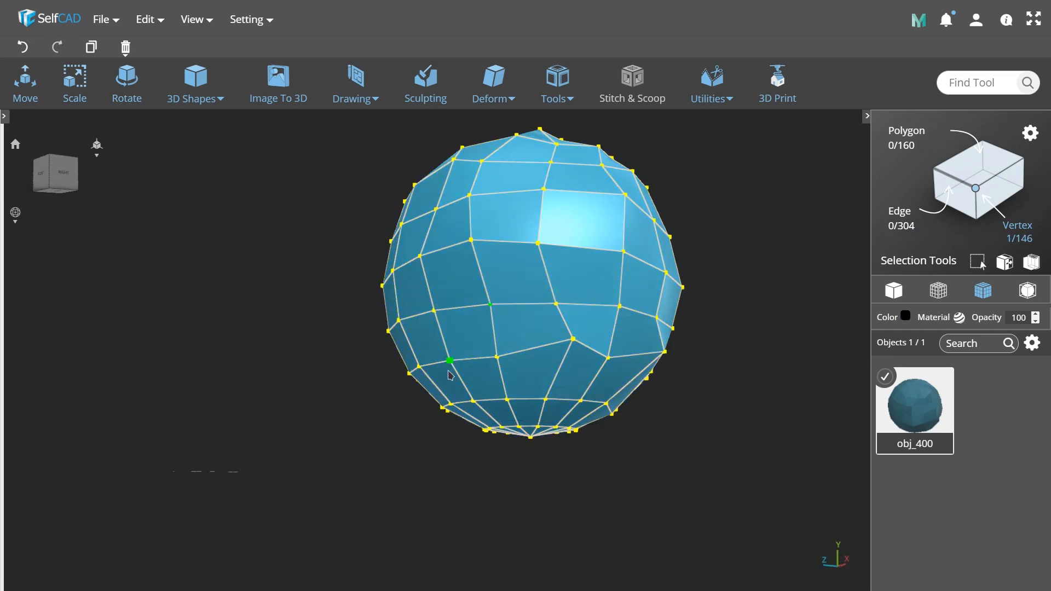
left_click_drag(704, 495, 477, 384)
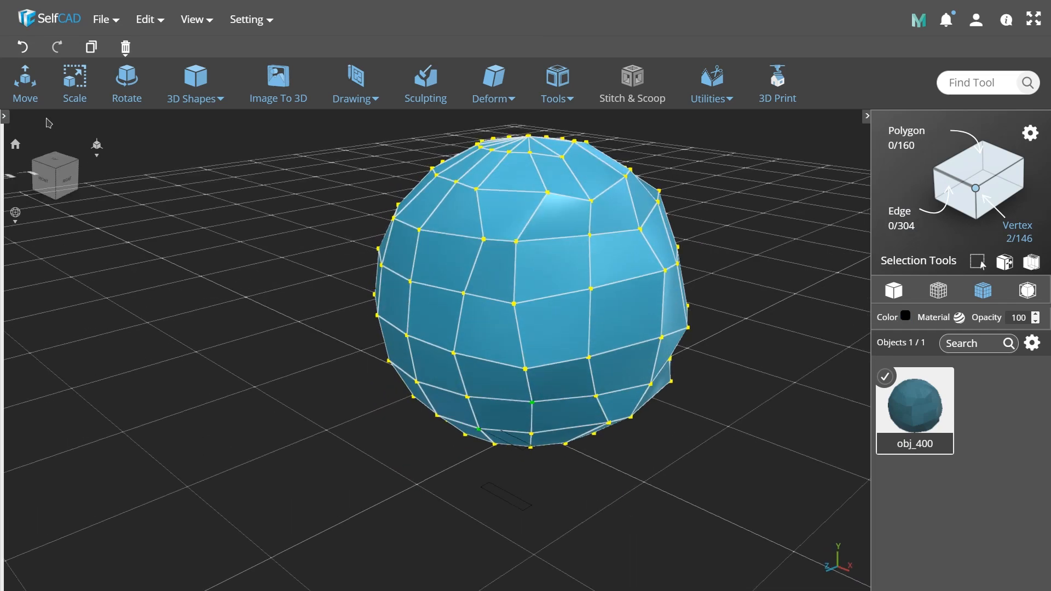
key("m")
left_click_drag(502, 468, 516, 473)
left_click_drag(542, 476, 542, 405)
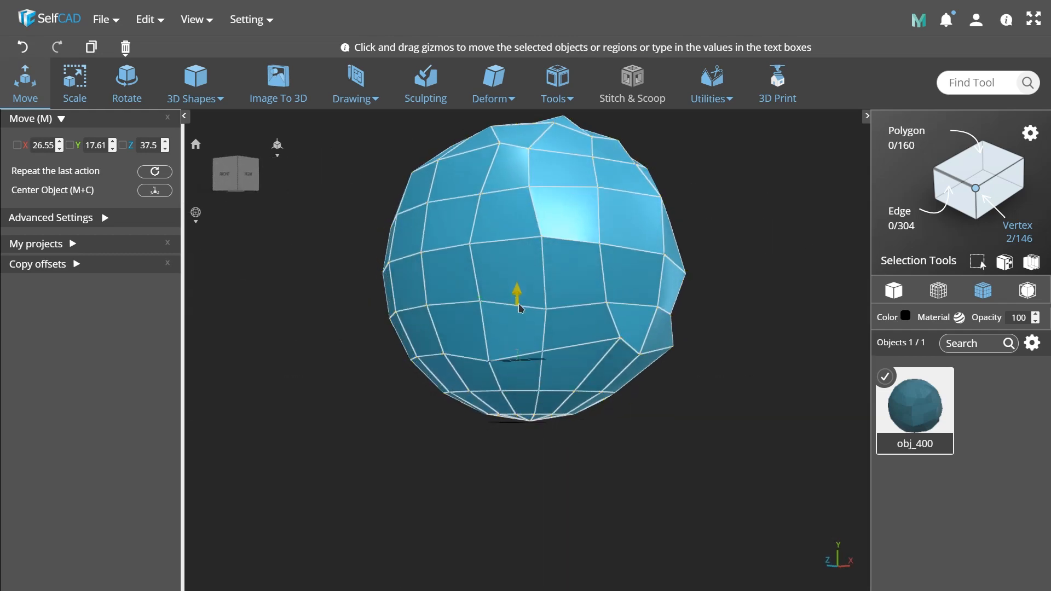
Step: Move the single lower vertex on the front side to about X 16.48, Y 17.61, Z 38.37
left_click_drag(646, 382, 520, 446)
key("ctrl+a")
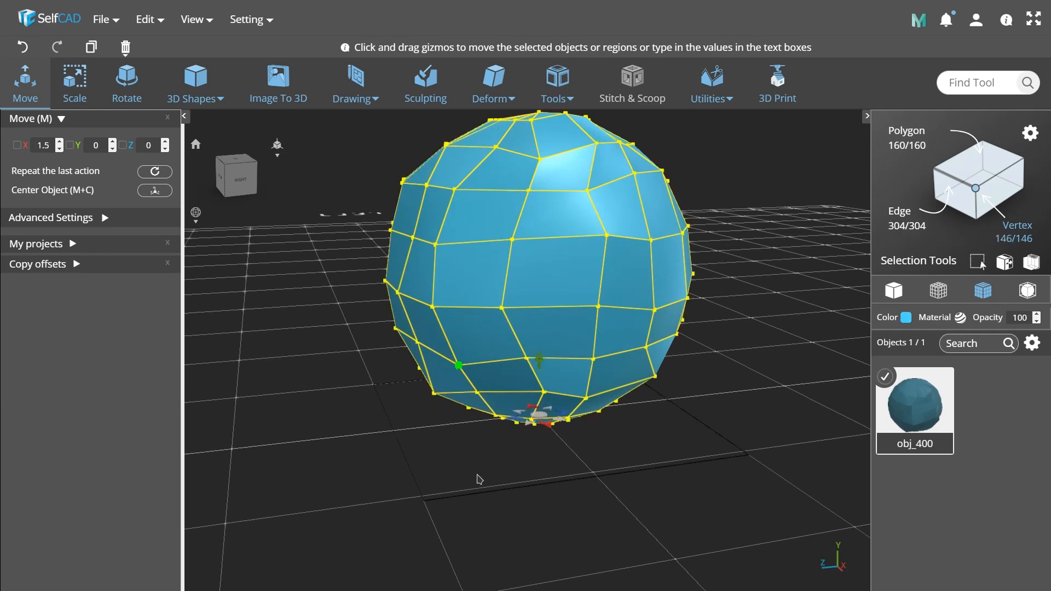
left_click_drag(483, 475, 475, 481)
left_click_drag(433, 400, 438, 402)
left_click_drag(488, 469, 635, 408)
key("ctrl+a")
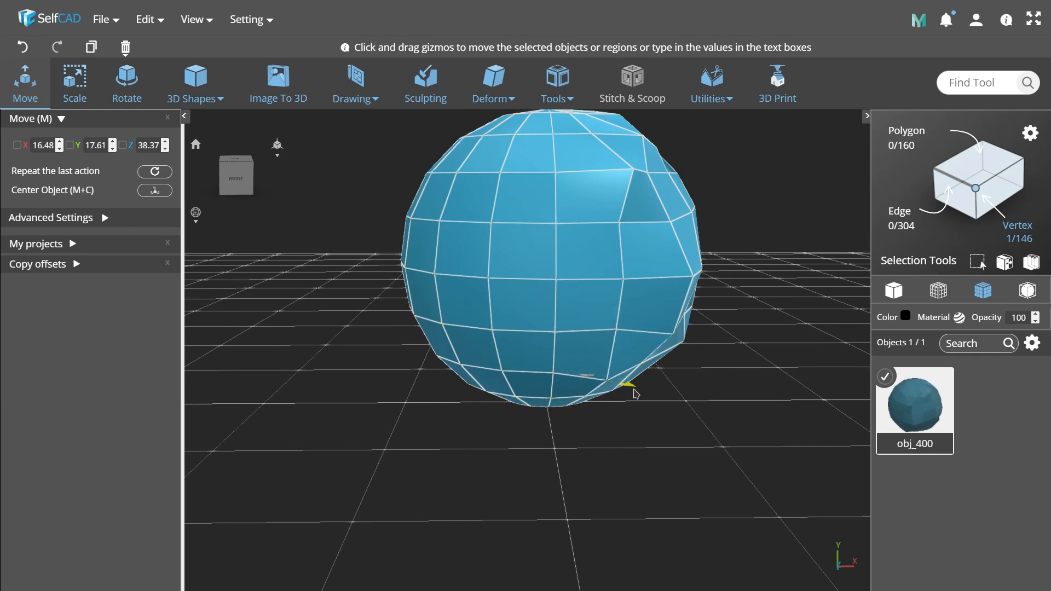
Step: Move the lower vertex at the front-right corner to about X 30.6, Y 13.61, Z 30.6
left_click_drag(698, 416, 503, 368)
key("ctrl+a")
left_click_drag(654, 434, 445, 368)
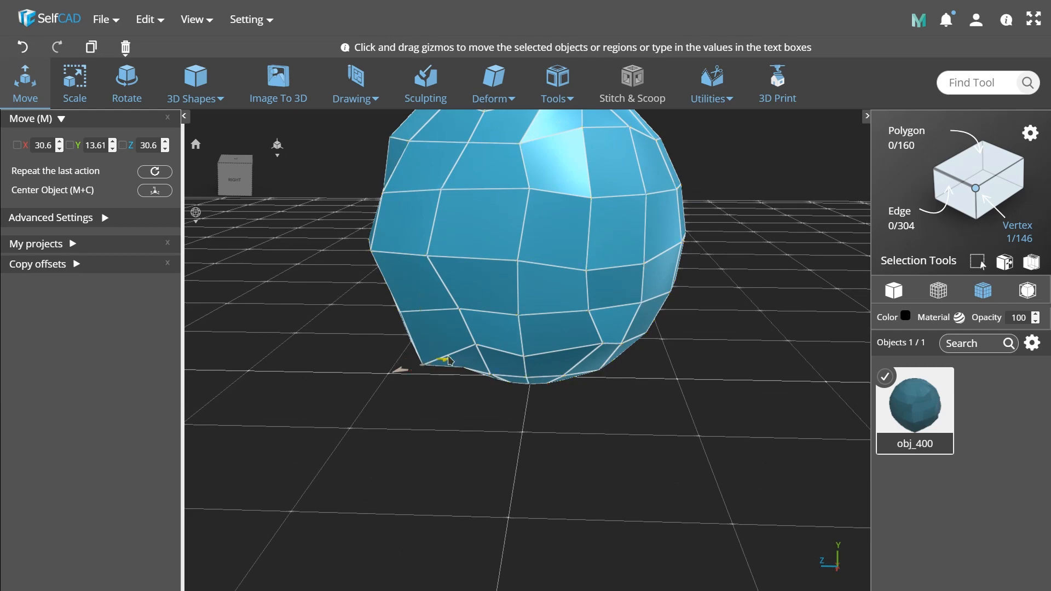
Step: Select two front-right vertices of the ring around the bottom pole and move them to about X 20.12, Z 10.39
left_click_drag(511, 434, 529, 408)
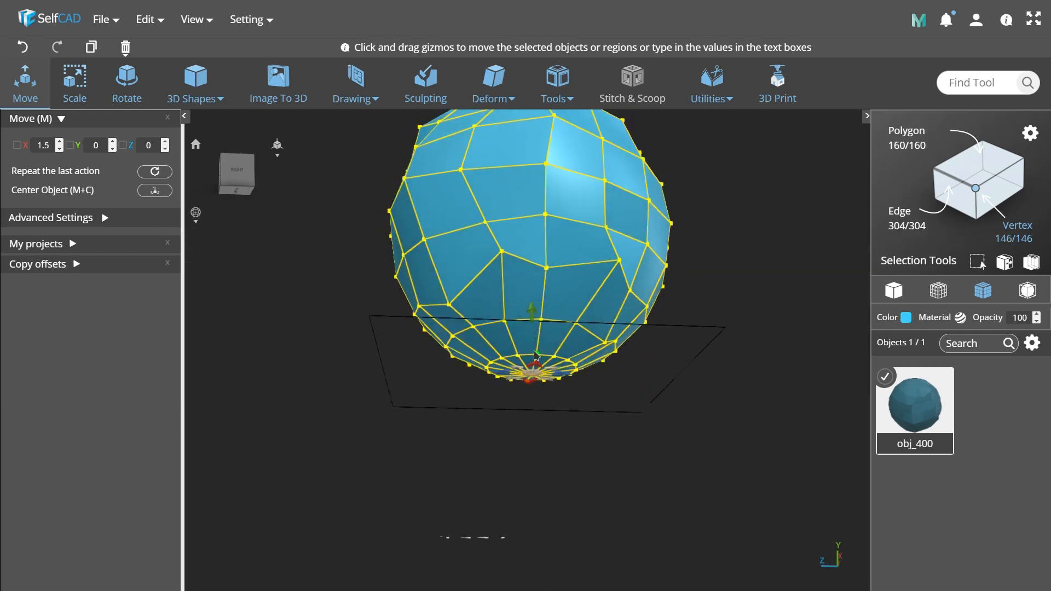
left_click_drag(522, 440, 483, 403)
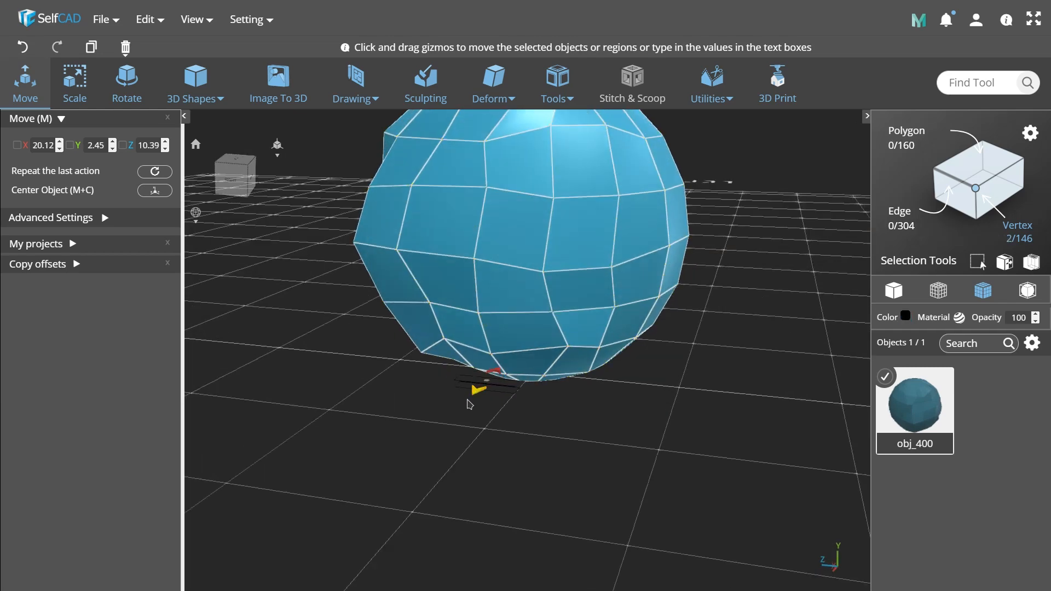
left_click_drag(510, 459, 621, 495)
Step: Pull the vertex just below mid-height on the right side outward along X to about 47.93
left_click(493, 306)
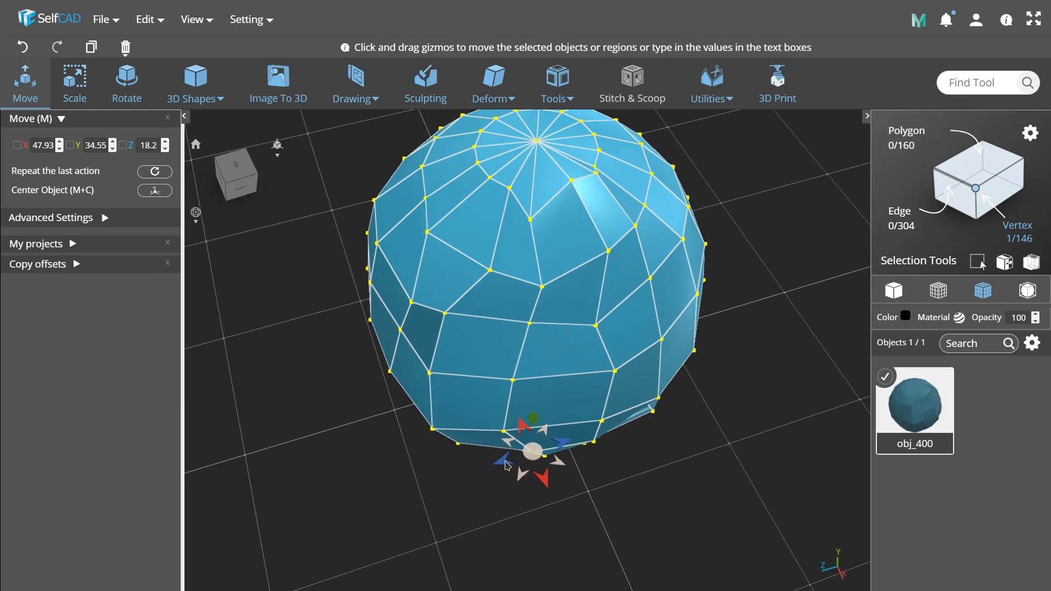
left_click_drag(523, 460, 371, 300)
key("ctrl+a")
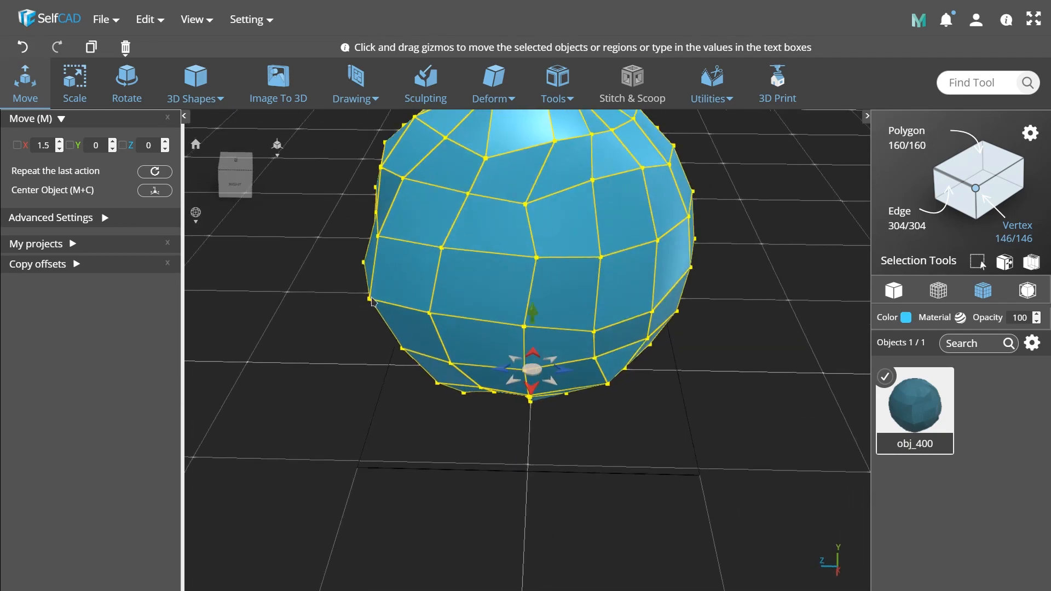
Step: Shift the front-centre vertex just below mid-height sideways along X
left_click(337, 316)
left_click_drag(361, 314, 571, 427)
key("ctrl+a")
left_click(439, 349)
left_click_drag(603, 528, 623, 544)
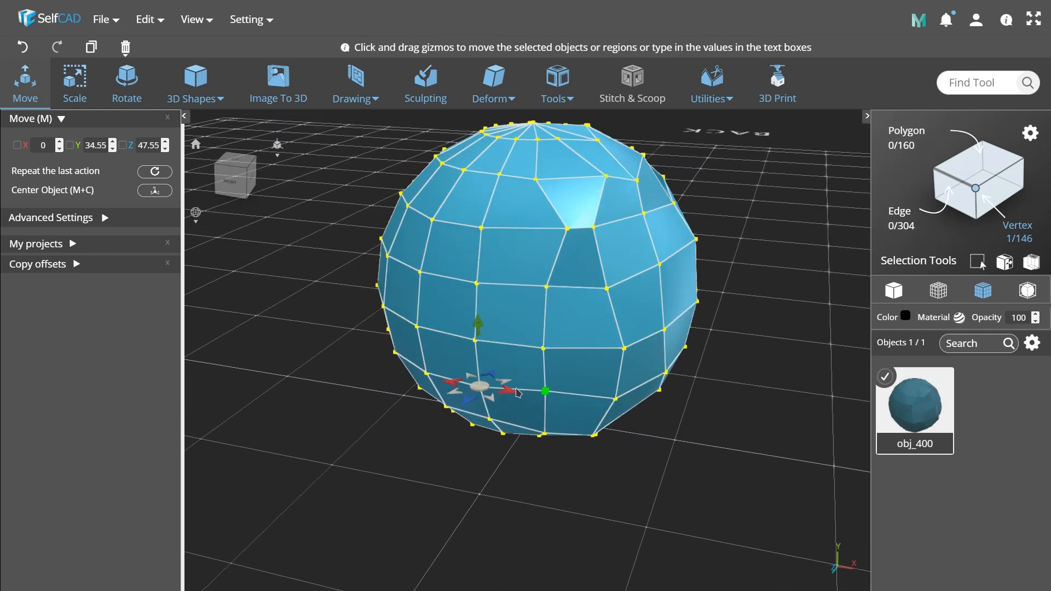
Step: Select two adjacent front vertices just below mid-height and reposition them around X -9.1
left_click_drag(564, 478, 519, 504)
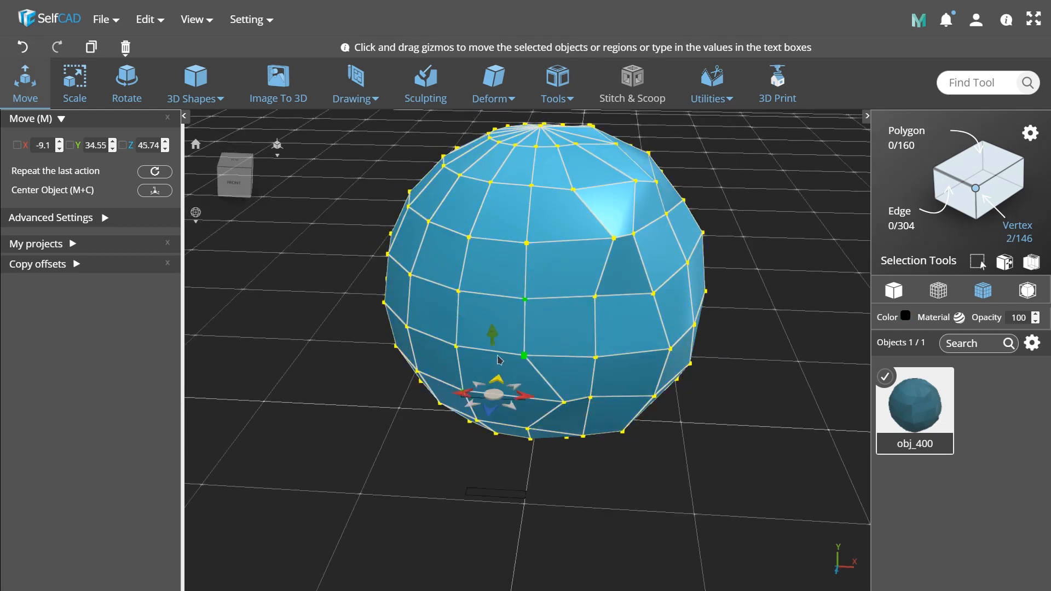
left_click_drag(504, 388, 542, 404)
key("ctrl+a")
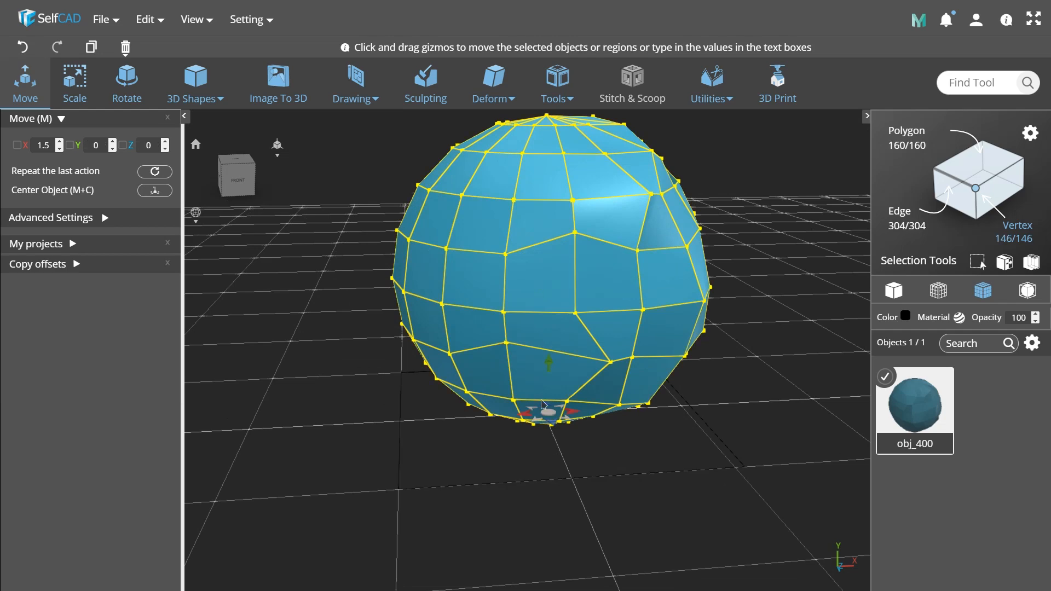
Step: Move the front-centre vertex just above mid-height to about X 0, Y 71.45, Z 50.55
left_click(611, 363)
left_click_drag(612, 370, 544, 496)
key("ctrl+a")
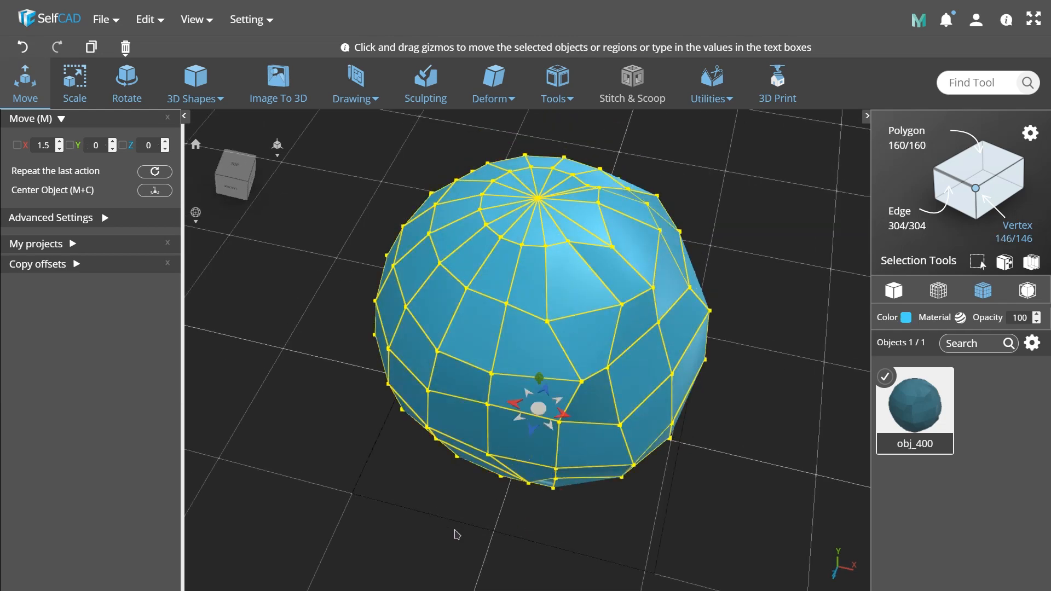
left_click_drag(510, 464, 469, 475)
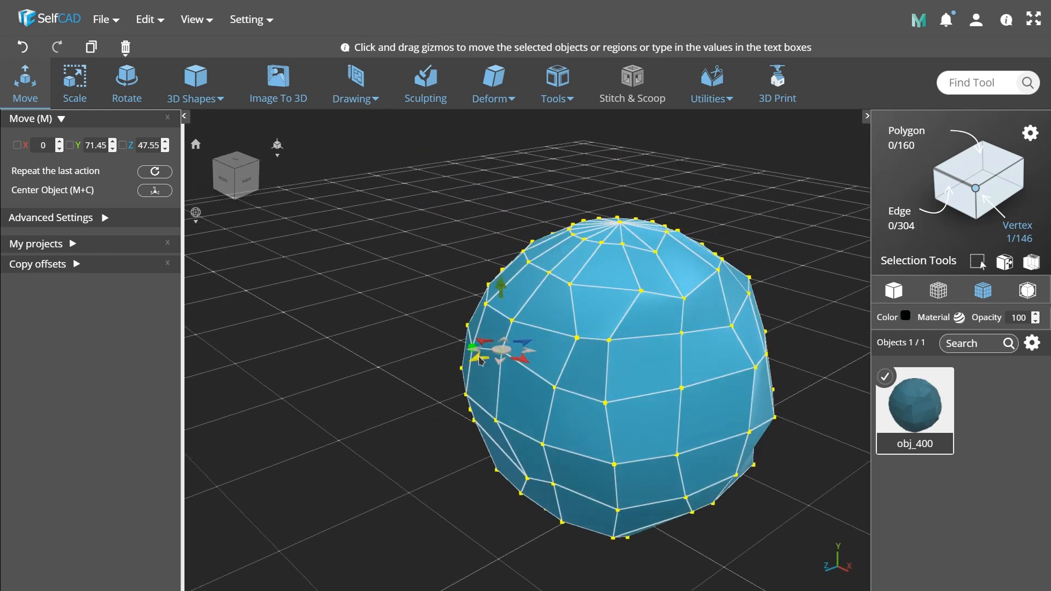
left_click_drag(465, 361, 460, 363)
left_click_drag(489, 454, 544, 429)
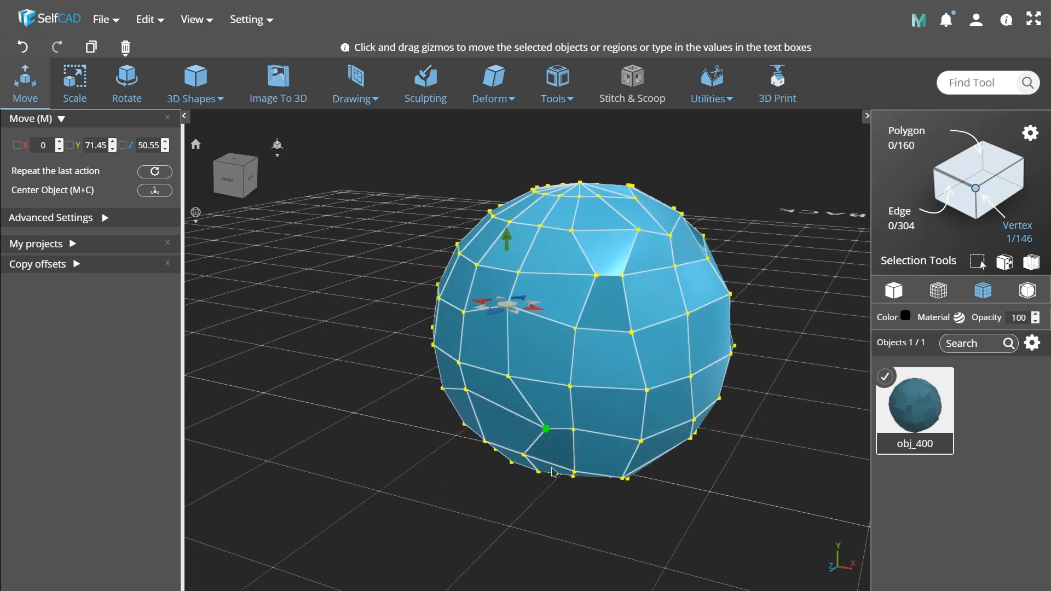
Step: Select two adjacent front vertices of the upper ring and move them inward to about Z 34.88
left_click(570, 525)
left_click_drag(570, 526, 542, 543)
left_click(501, 319)
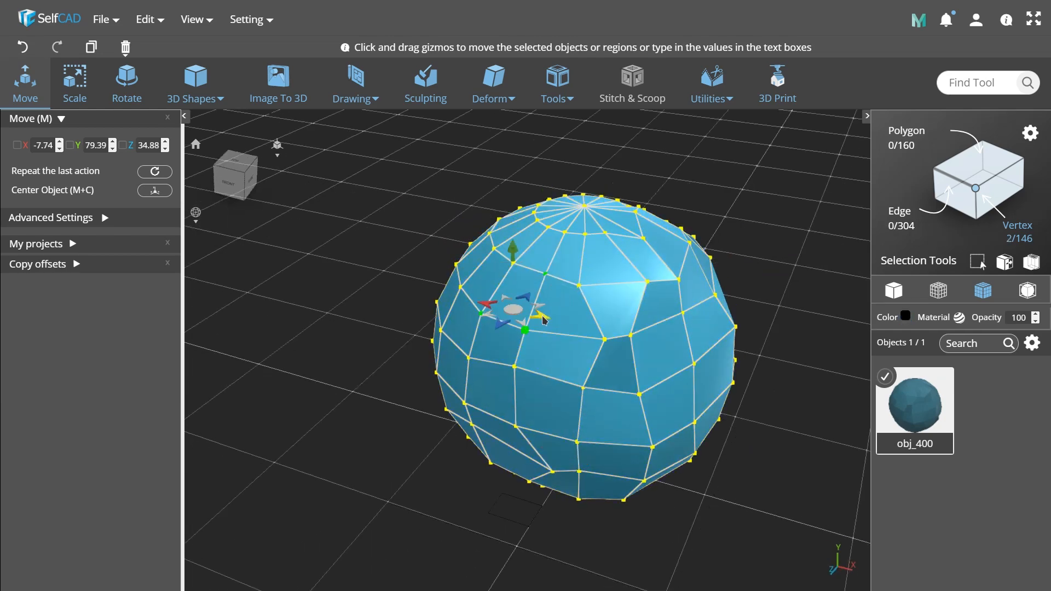
Step: Move the single front vertex of the upper ring to about X 5, Y 82.39, Z 44.45
left_click_drag(618, 474, 594, 408)
left_click_drag(466, 465, 480, 444)
left_click(475, 294)
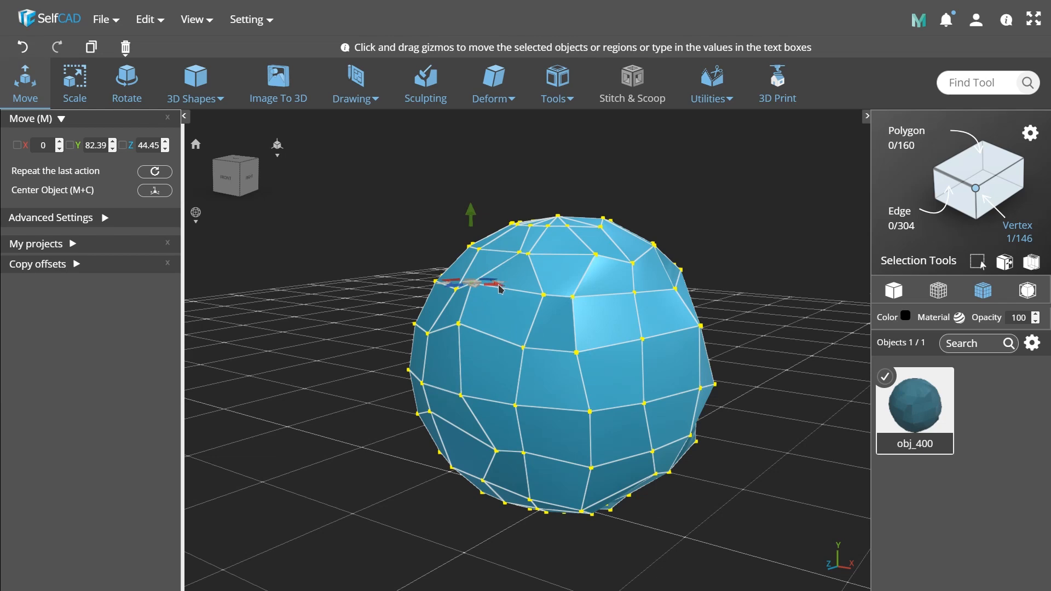
right_click_drag(520, 307, 337, 477)
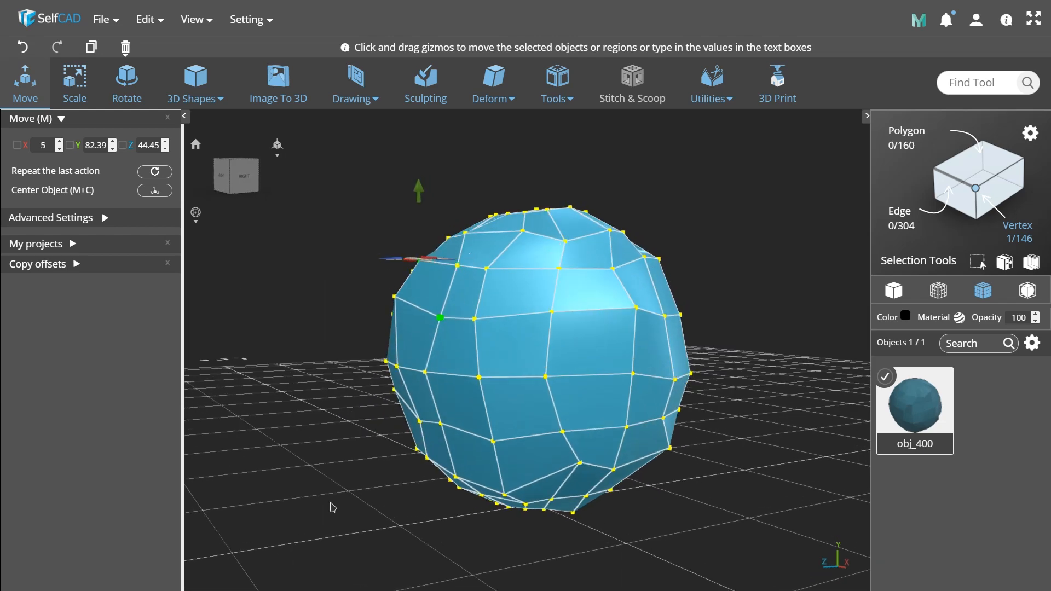
Step: Select two front-right vertices above mid-height and move them to about X 20.34, Y 65.45, Z 42.15
left_click(450, 288)
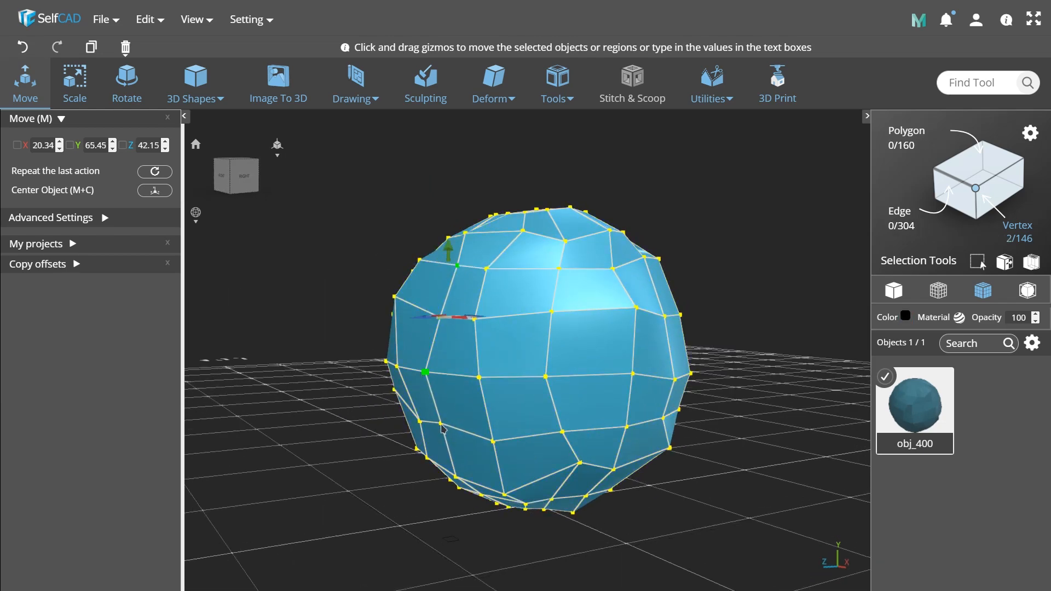
right_click_drag(416, 489, 450, 458)
left_click_drag(430, 486, 427, 490)
right_click_drag(427, 490, 539, 533)
right_click_drag(432, 533, 676, 460)
Step: Pull the upper-right vertex outward to about X 34.15, Y 87.45, Z 11.25
key("ctrl+a")
scroll(632, 433, "up", 3)
right_click_drag(632, 433, 740, 391)
left_click(468, 421)
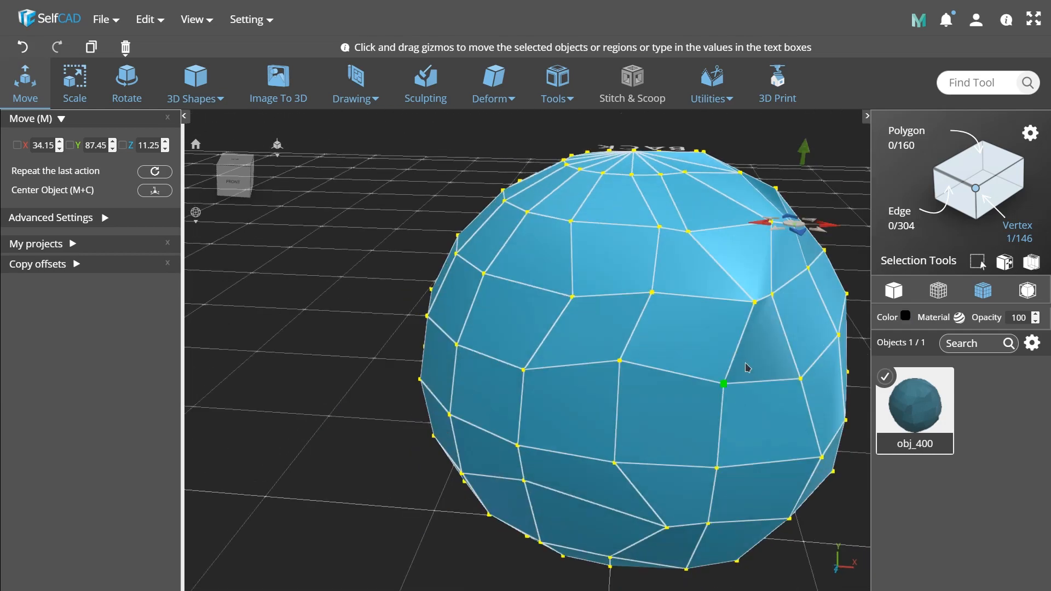
Step: Raise a front vertex above mid-height slightly along Y
middle_click_drag(740, 390, 627, 366)
right_click_drag(626, 366, 623, 346)
left_click_drag(511, 224, 511, 210)
right_click_drag(608, 333, 479, 434)
Step: Select three lower front-left vertices and pull them along Z to about X -22.43, Y 20.61, Z 30.43
key("ctrl+a")
scroll(587, 470, "down", 5)
scroll(479, 434, "up", 5)
right_click_drag(552, 392, 706, 463)
scroll(561, 412, "up", 3)
right_click_drag(561, 412, 520, 429)
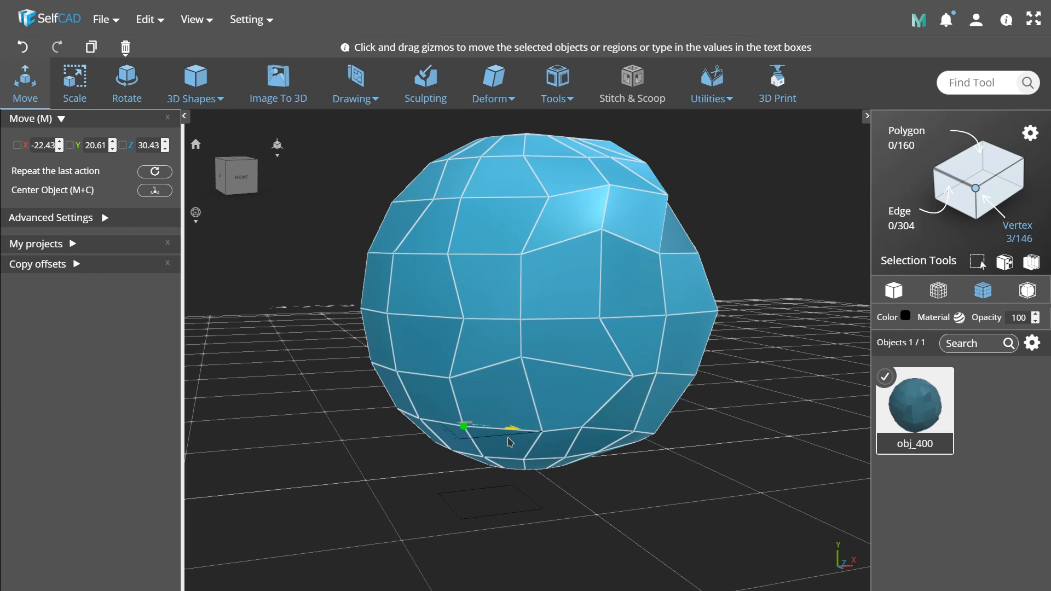
right_click_drag(455, 517, 363, 464)
Step: Move the upper vertex on the left side to about X -36.37, Y 76.39, Z 22.48
key("ctrl+a")
left_click(342, 273)
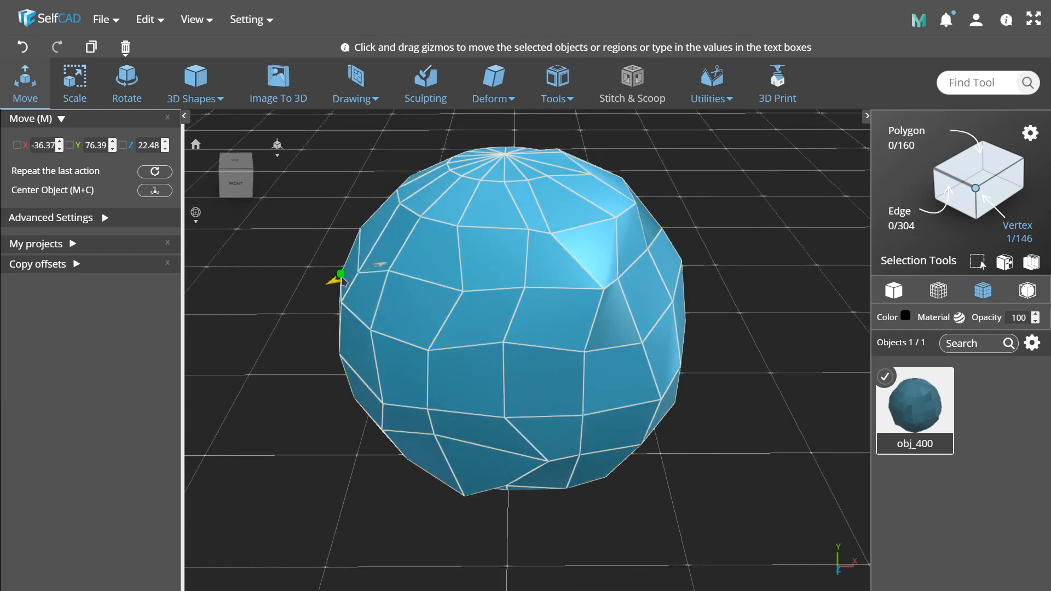
key("ctrl+a")
key("ctrl+z")
Step: Raise a vertex on the left side of the sphere slightly along Y
right_click_drag(371, 426, 460, 192)
left_click_drag(437, 185, 437, 177)
right_click_drag(373, 312, 299, 331)
right_click_drag(403, 476, 422, 429)
key("ctrl+a")
Step: Select two front-left vertices at mid-height and move them outward along X to about -33.53
left_click(419, 318)
right_click_drag(457, 304, 537, 525)
key("ctrl+a")
right_click_drag(568, 282, 460, 493)
left_click(450, 355)
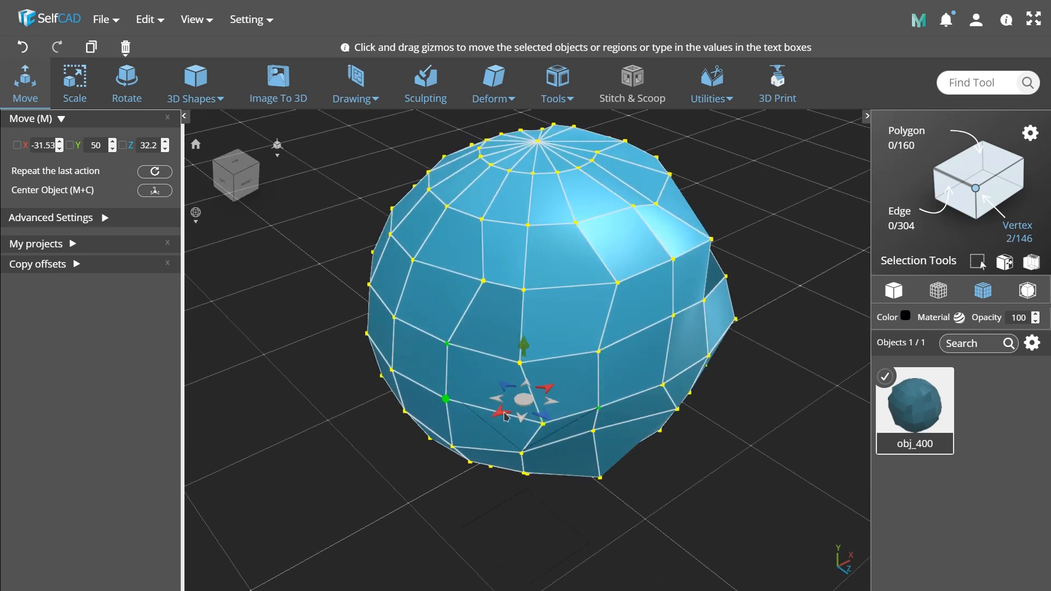
left_click_drag(505, 417, 475, 422)
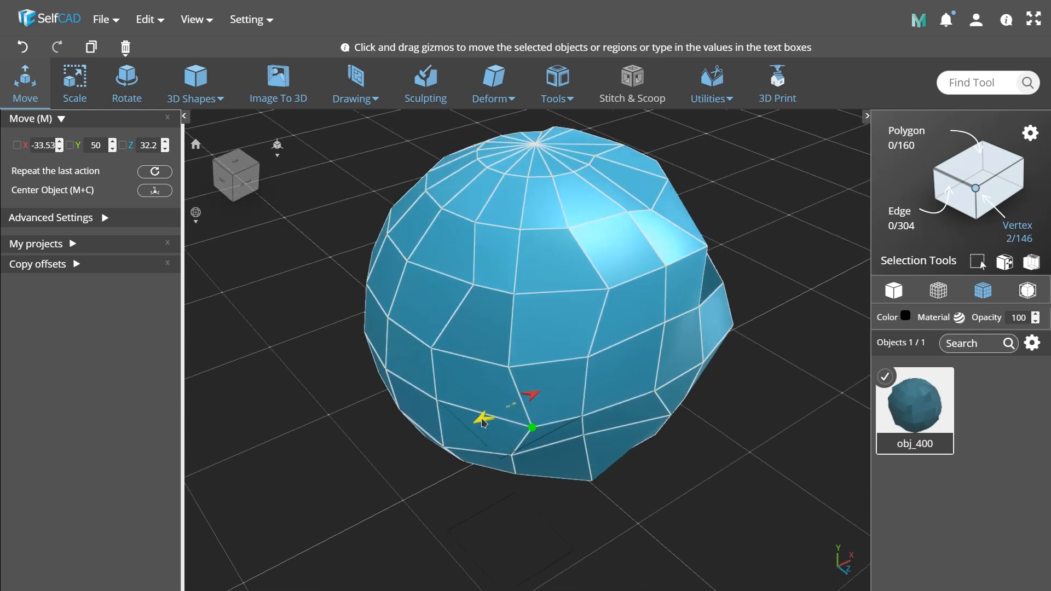
right_click_drag(482, 432, 523, 495)
Step: Move two front-left vertices above mid-height to about X -22.55, Y 65.45, Z 38
key("ctrl+a")
right_click_drag(598, 537, 449, 465)
left_click(495, 329)
left_click_drag(468, 395, 471, 426)
right_click_drag(471, 426, 542, 443)
key("ctrl+a")
left_click(535, 432)
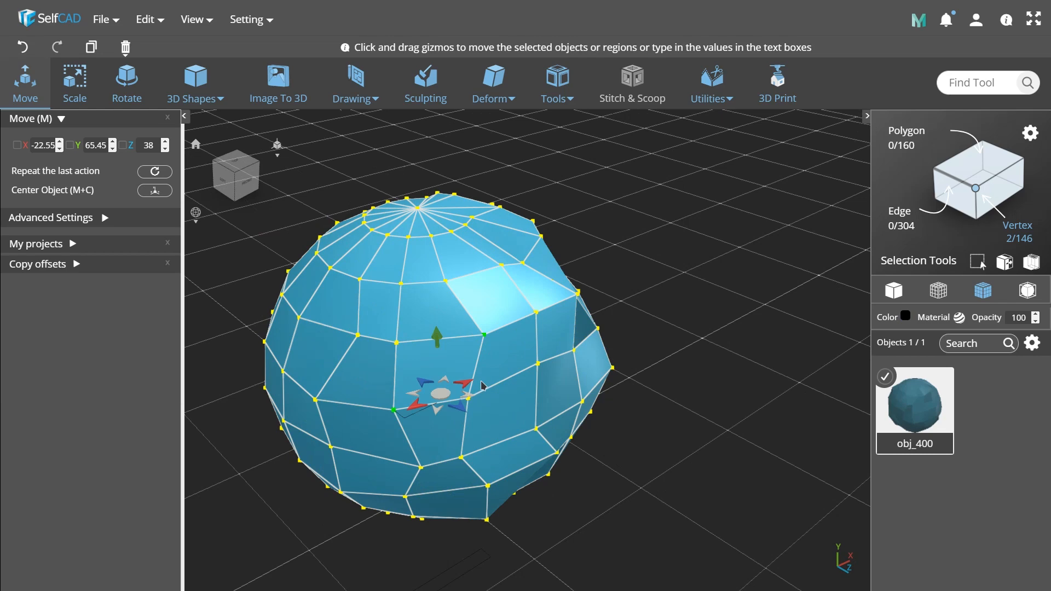
left_click_drag(461, 411, 467, 414)
left_click(715, 480)
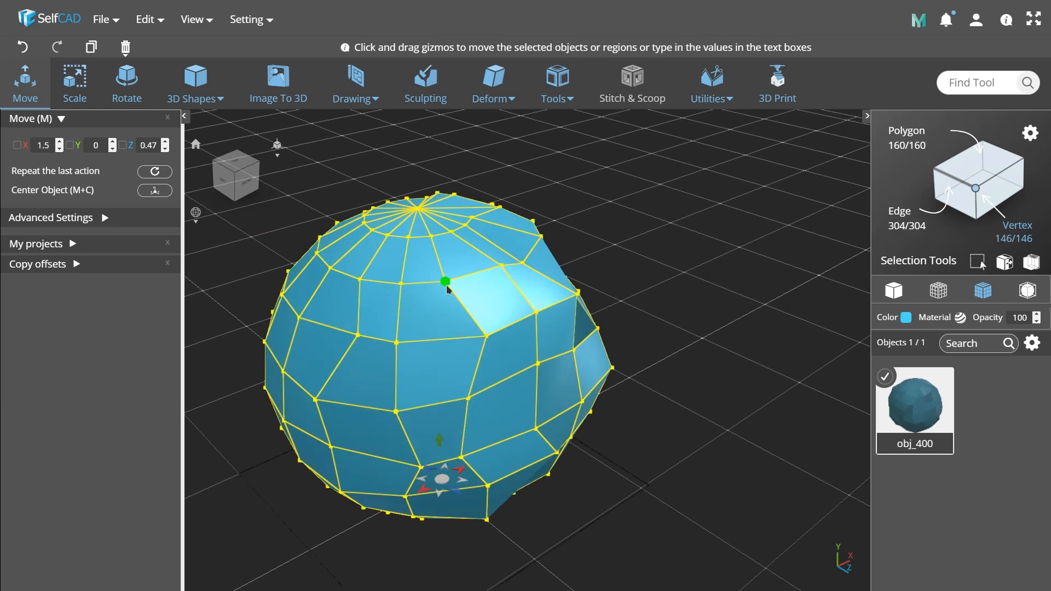
Step: Select an upper front-left vertex and shift it sideways
left_click(445, 281)
left_click(408, 237)
right_click_drag(423, 282, 429, 325)
left_click_drag(425, 340, 450, 342)
key("ctrl+a")
Step: Pull the front-left vertex of the ring around the top pole outward to about X -13.92, Y 97.55, Z 19.93
right_click_drag(522, 390, 667, 380)
left_click(485, 226)
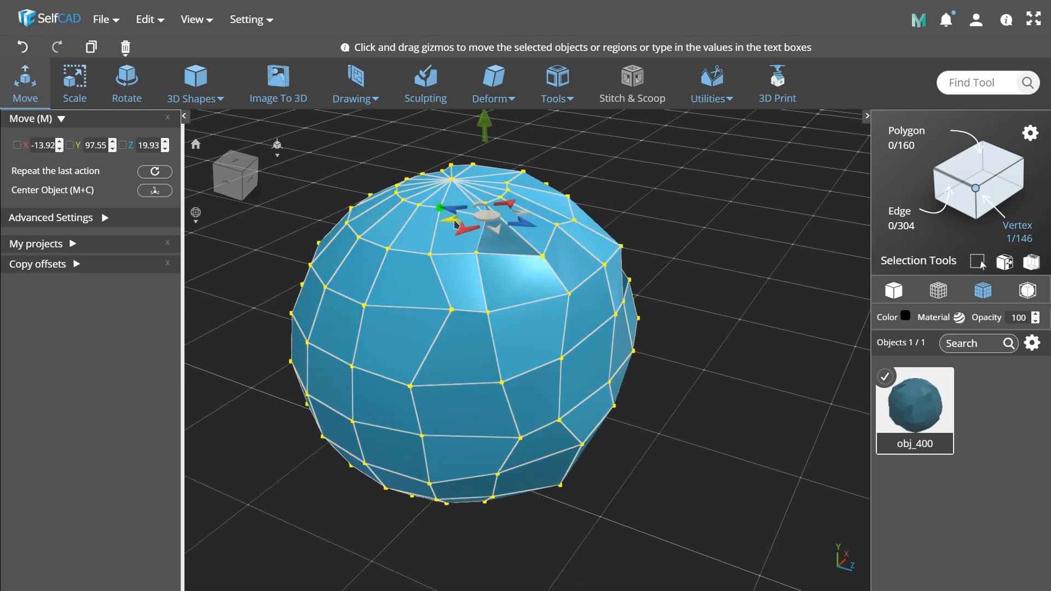
right_click_drag(437, 232, 551, 288)
left_click_drag(447, 199, 416, 231)
right_click_drag(606, 308, 460, 339)
Step: Move the upper front-left vertex to about X -28.6, Y 82.39, Z 28.6
key("ctrl+a")
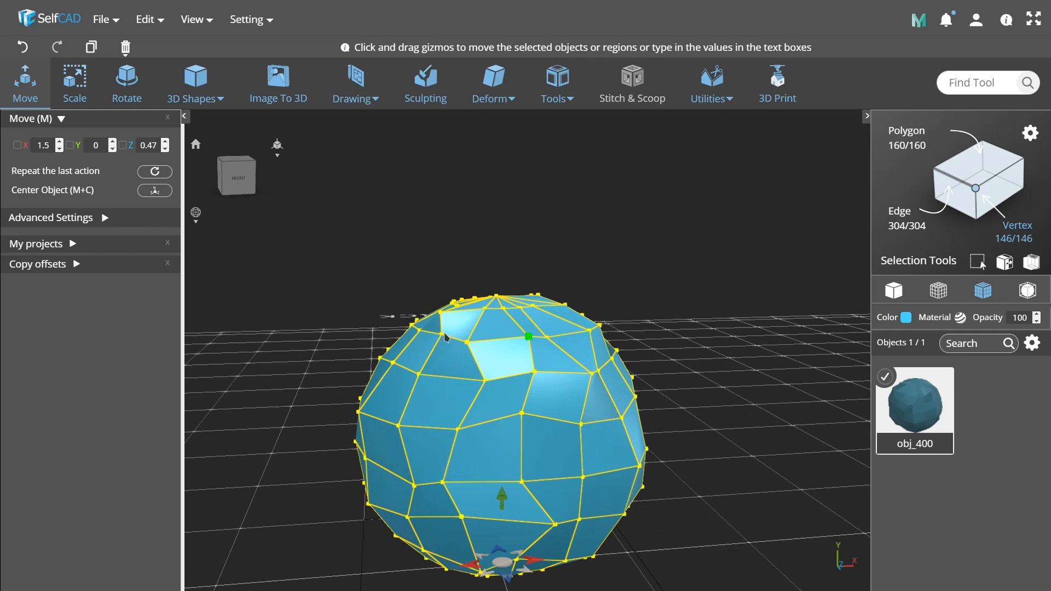
left_click(418, 374)
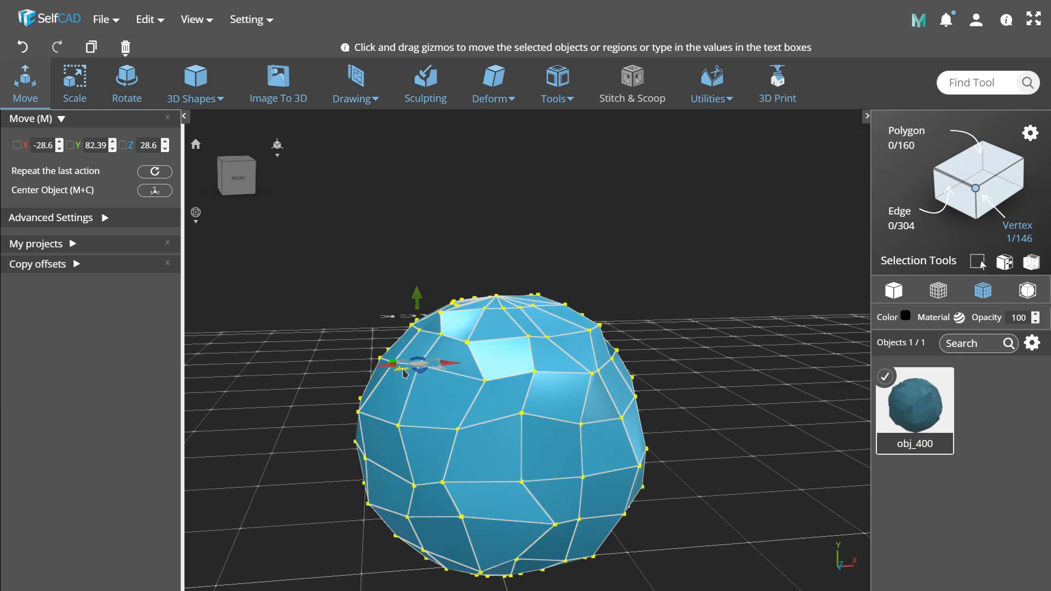
key("ctrl+a")
Step: Select two upper front-left vertices and move them to about X -17.59, Y 88.45, Z 27.04
right_click_drag(650, 528, 468, 332)
left_click(483, 303)
right_click_drag(613, 421, 366, 327)
left_click(482, 355, "shift")
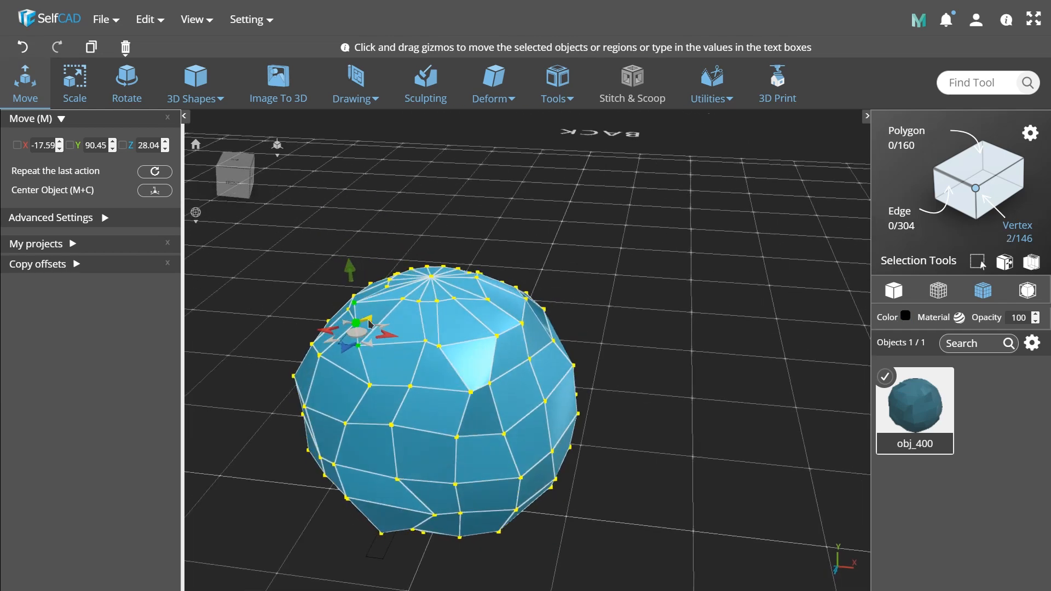
right_click_drag(350, 275, 354, 281)
left_click_drag(354, 282, 361, 305)
right_click_drag(630, 446, 674, 401)
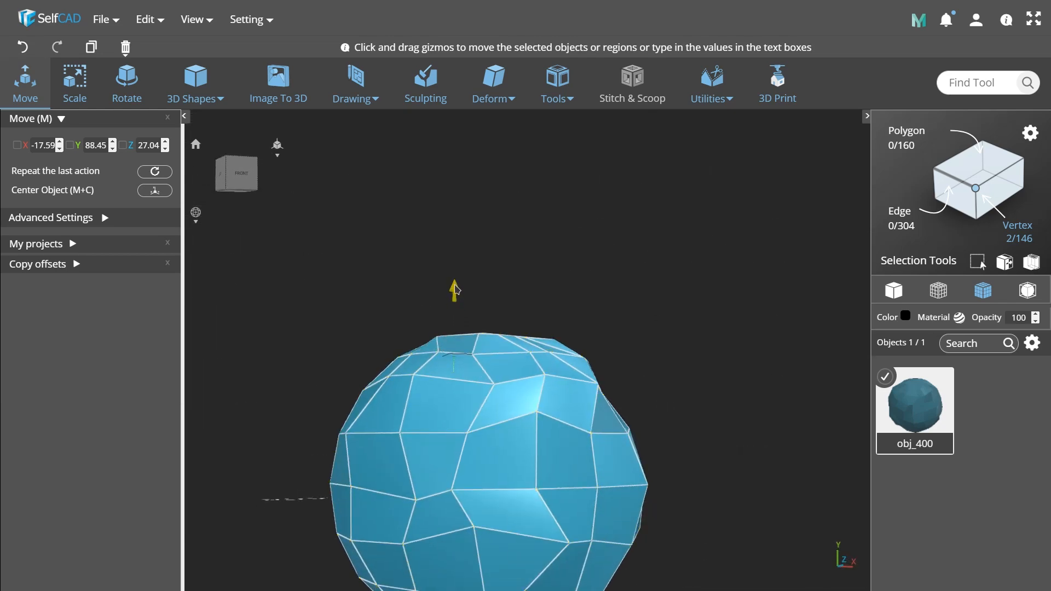
right_click_drag(679, 433, 758, 469)
Step: Raise another vertex near the top pole slightly along Y
left_click(758, 470)
left_click(451, 341)
left_click_drag(455, 257, 455, 253)
right_click_drag(691, 424, 685, 471)
Step: Reselect the object with its wireframe displayed and reactivate vertex selection mode
left_click(495, 364)
scroll(432, 364, "up", 3)
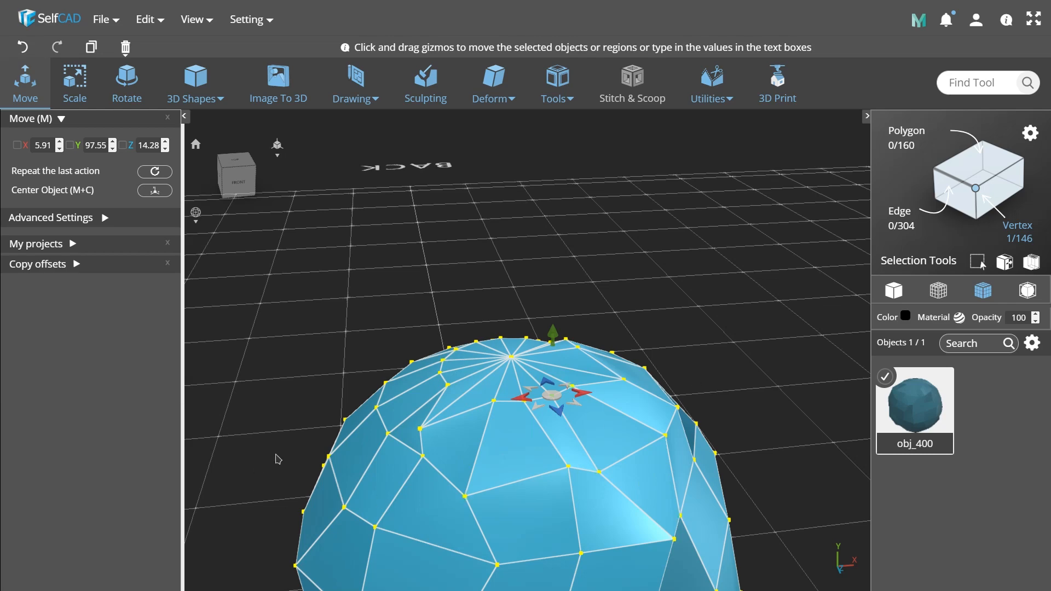
scroll(520, 436, "down", 3)
right_click_drag(521, 437, 657, 465)
left_click(883, 295)
right_click_drag(679, 526, 568, 423)
left_click(692, 514)
scroll(557, 376, "up", 3)
left_click(979, 292)
left_click(976, 189)
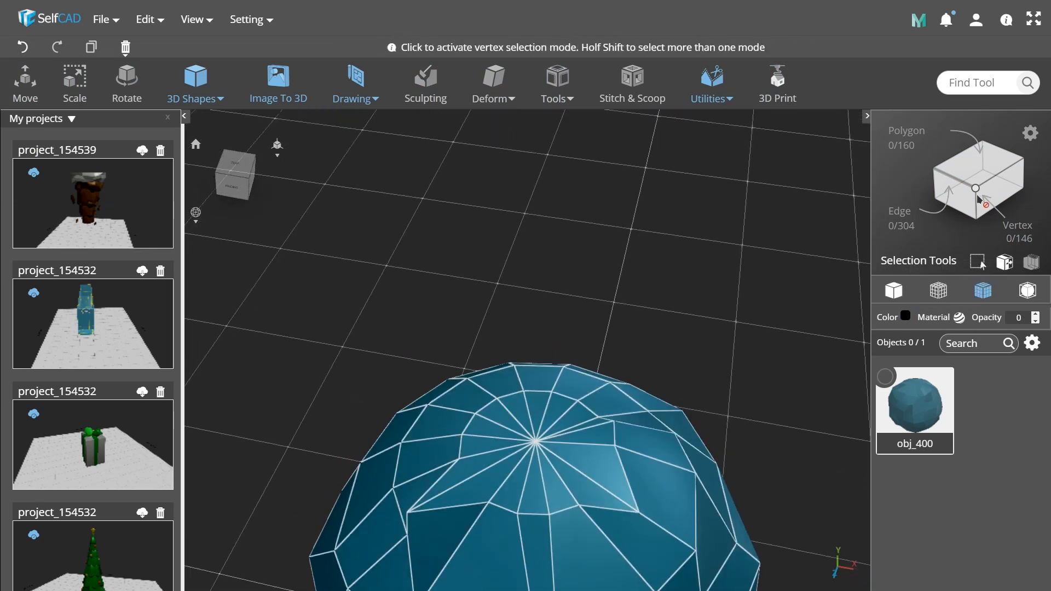
left_click(914, 397)
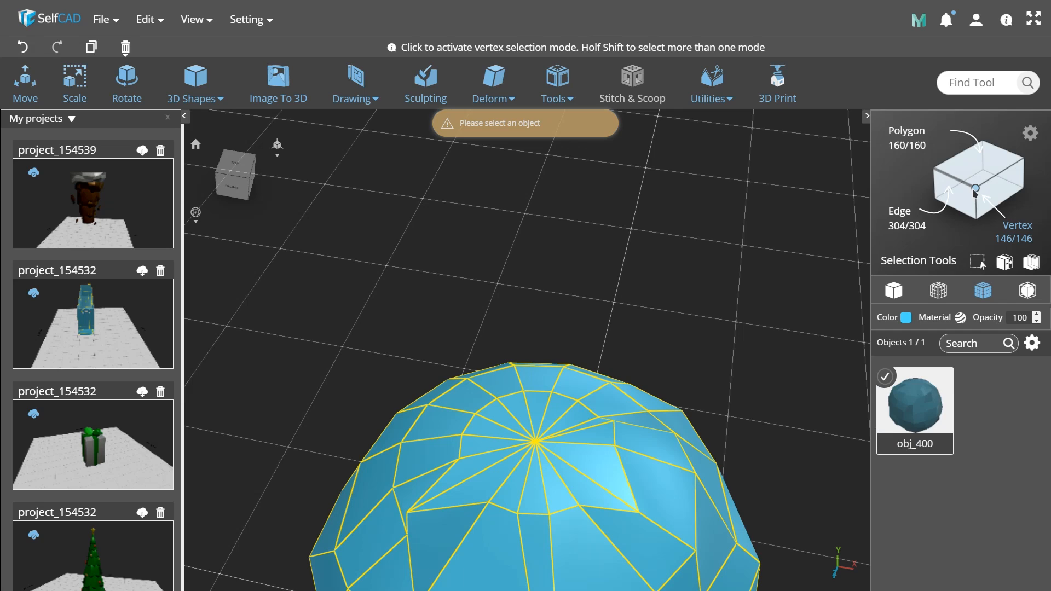
left_click(975, 189)
Step: Select the top pole vertex and nudge it with the Move tool
middle_click_drag(808, 359, 772, 306)
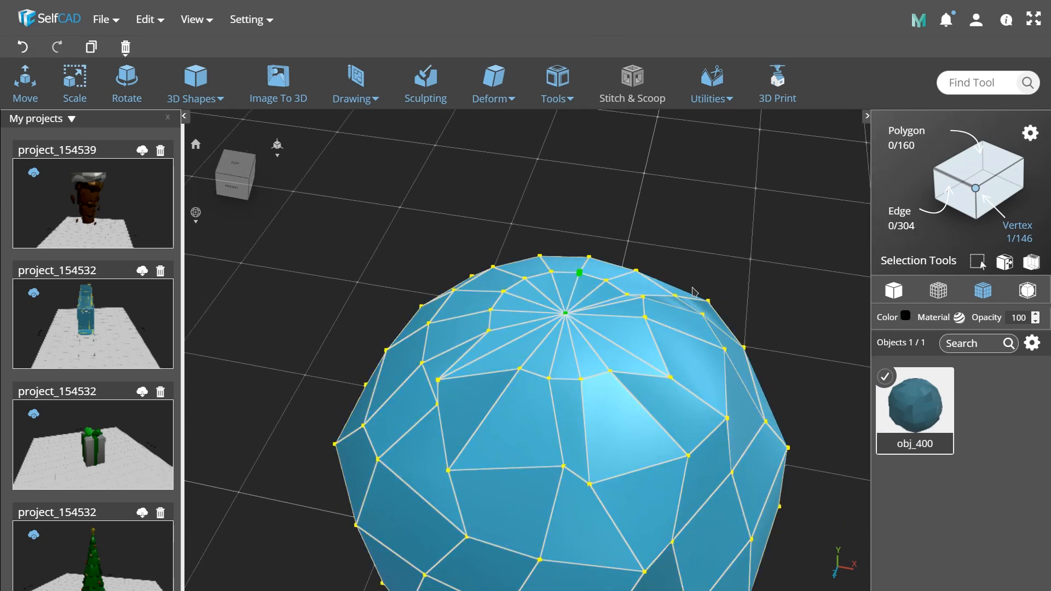
left_click(22, 85)
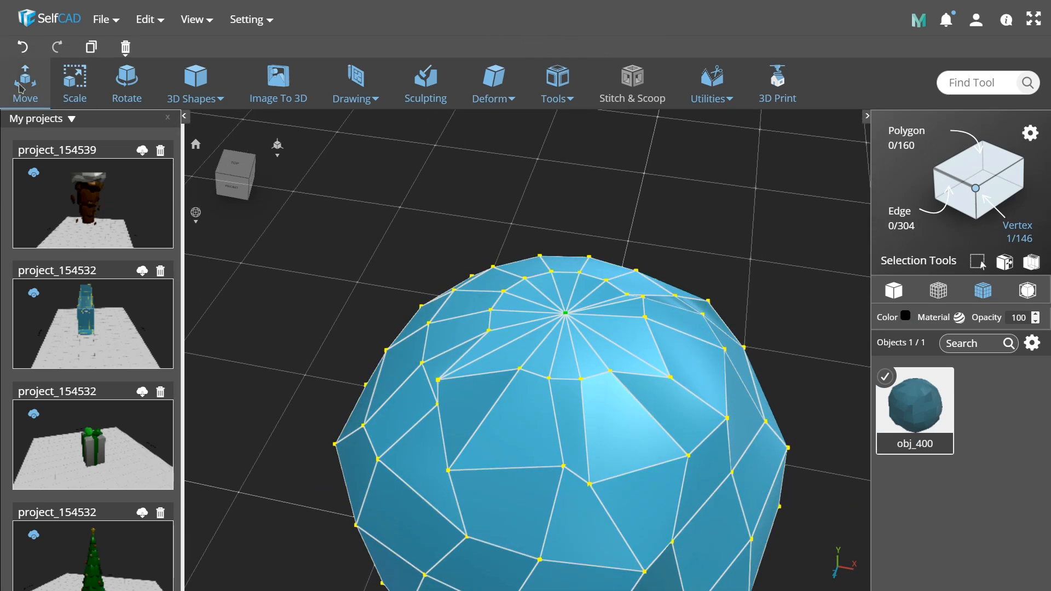
middle_click_drag(720, 257, 802, 370)
mouse_move(539, 166)
left_mouse_down()
mouse_move(540, 156)
mouse_move(541, 167)
left_mouse_up()
middle_click_drag(815, 225, 576, 428)
Step: Select two front-left vertices near the bottom pole and move them to about X -5.46, Y 3, Z 22.16
key("ctrl+a")
left_click(563, 427)
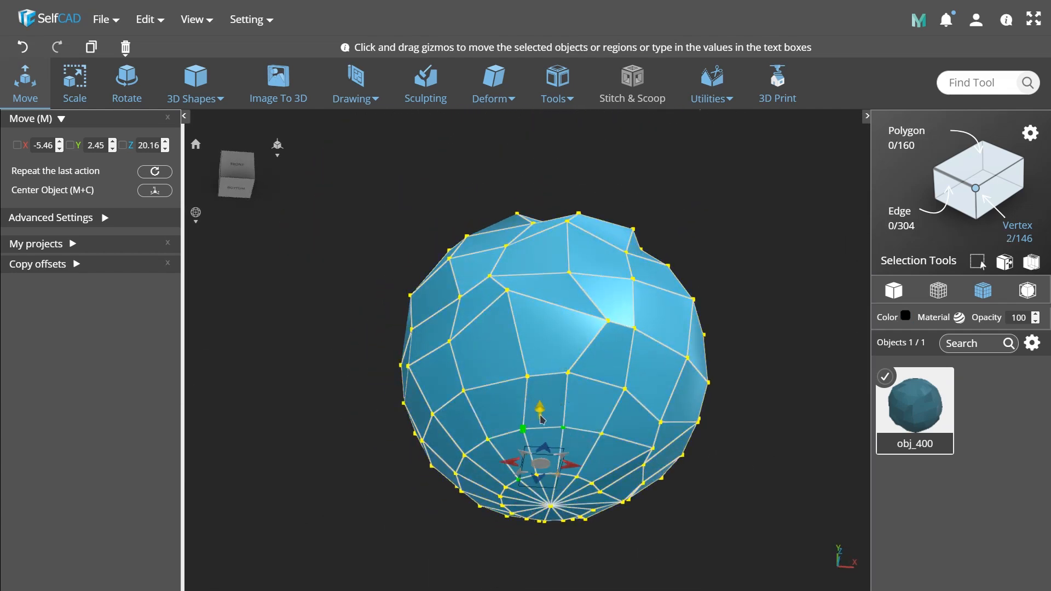
left_click_drag(540, 432, 541, 436)
middle_click_drag(673, 493, 680, 539)
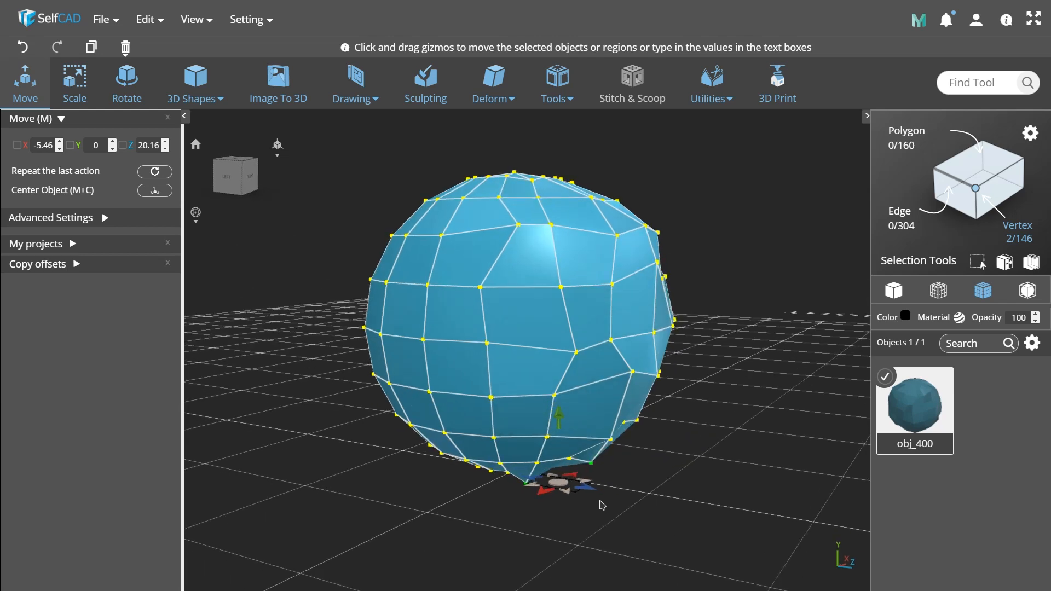
middle_click_drag(586, 491, 594, 490)
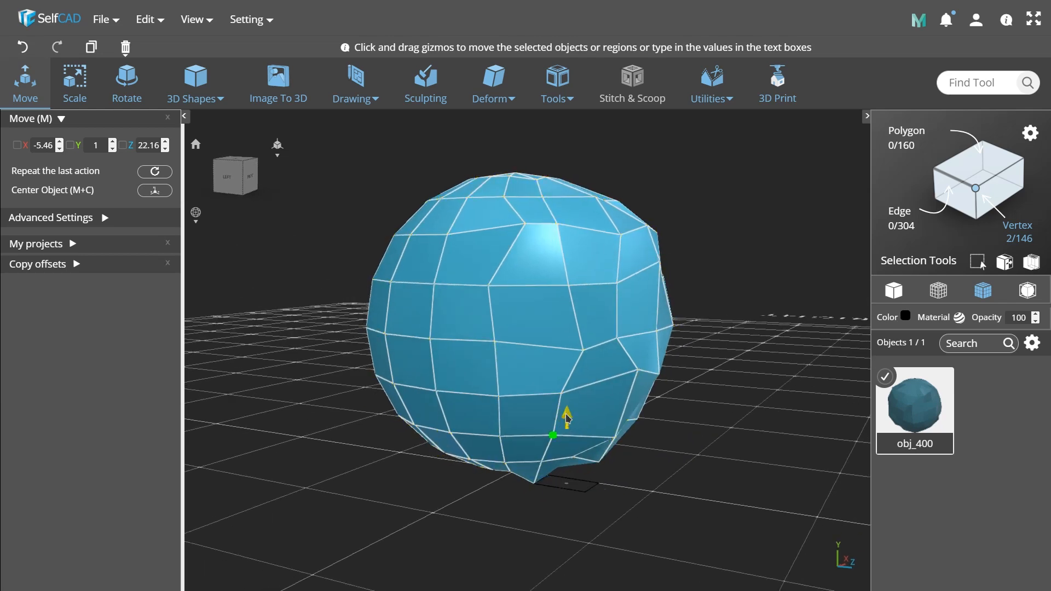
middle_click_drag(634, 449, 613, 498)
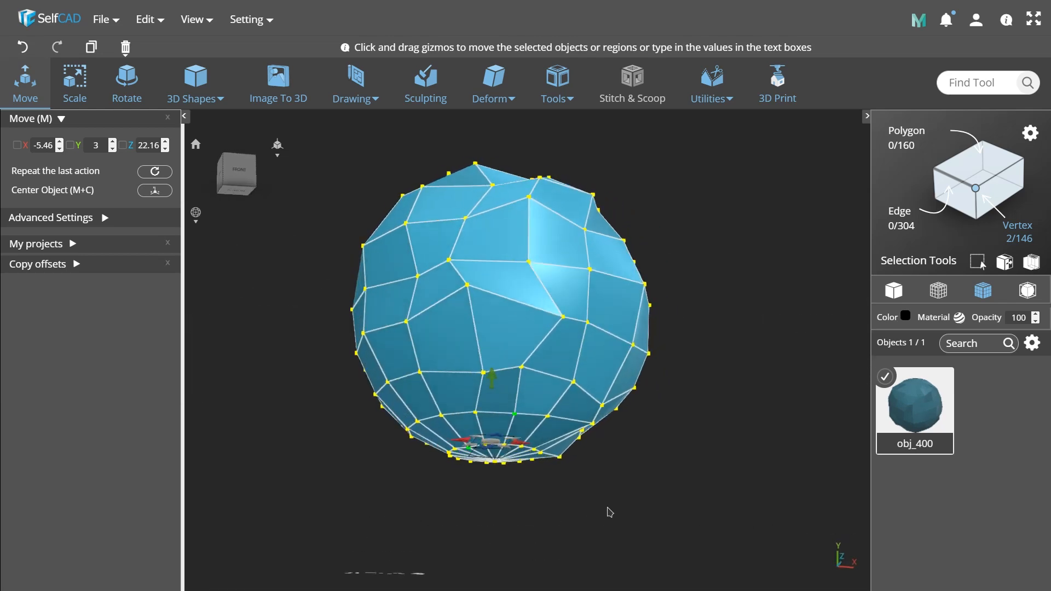
key("ctrl+a")
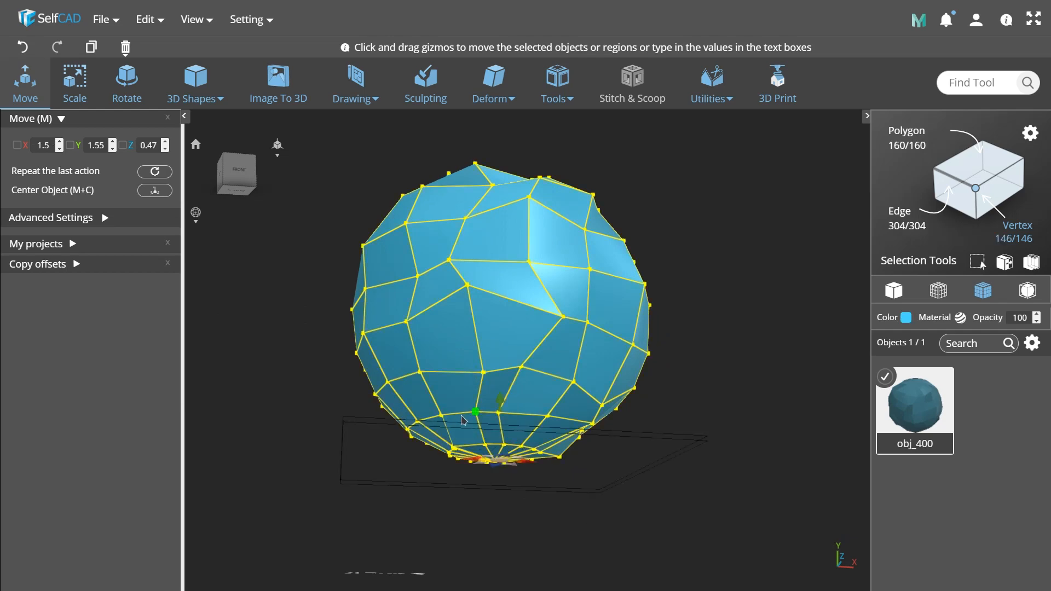
Step: Shift the lower back-centre vertex and other vertices on the back side sideways along X
key("ctrl+a")
middle_click_drag(645, 493, 523, 493)
scroll(539, 544, "up", 3)
left_click(552, 438)
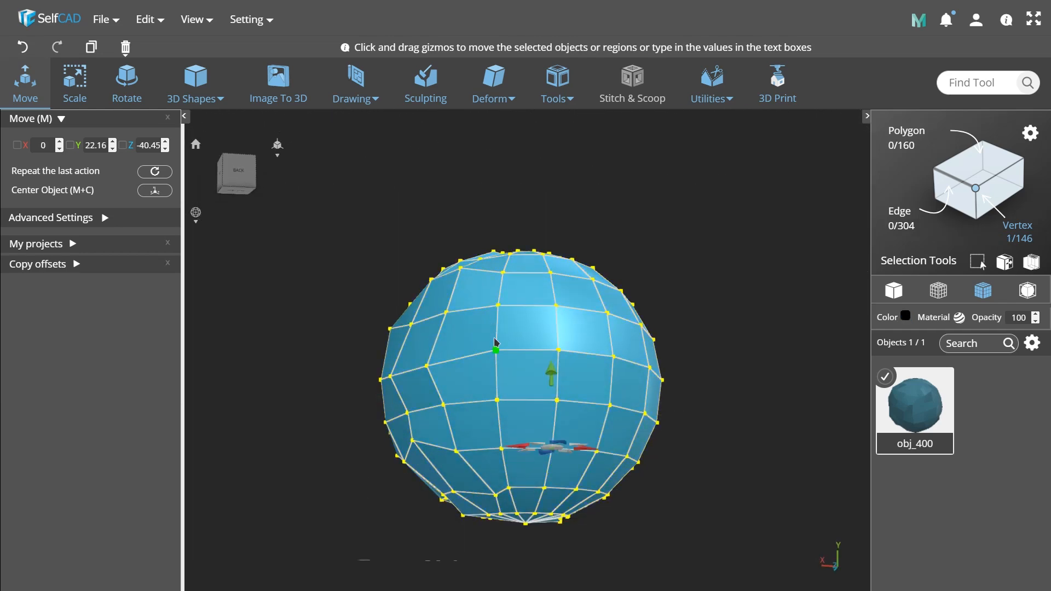
left_click(499, 478, "shift")
middle_click_drag(646, 354, 641, 363)
left_click_drag(570, 487, 584, 487)
middle_click_drag(629, 565, 718, 474)
left_click_drag(709, 478, 721, 478)
Step: Select an upper vertex on the back side and lower it to about Y 64
middle_click_drag(722, 478, 570, 546)
left_click(442, 254)
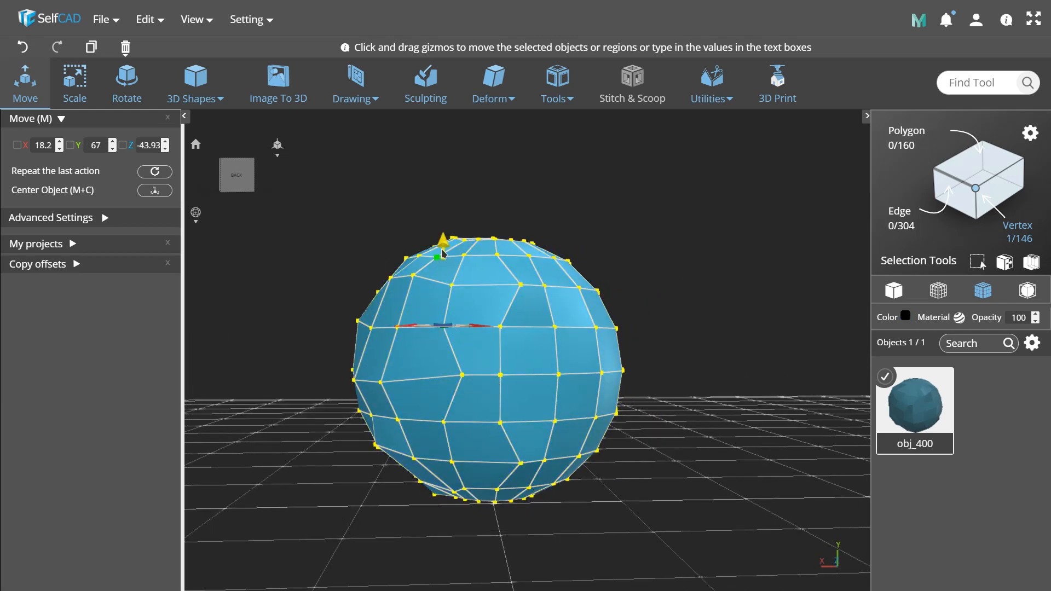
middle_click_drag(473, 439, 366, 395)
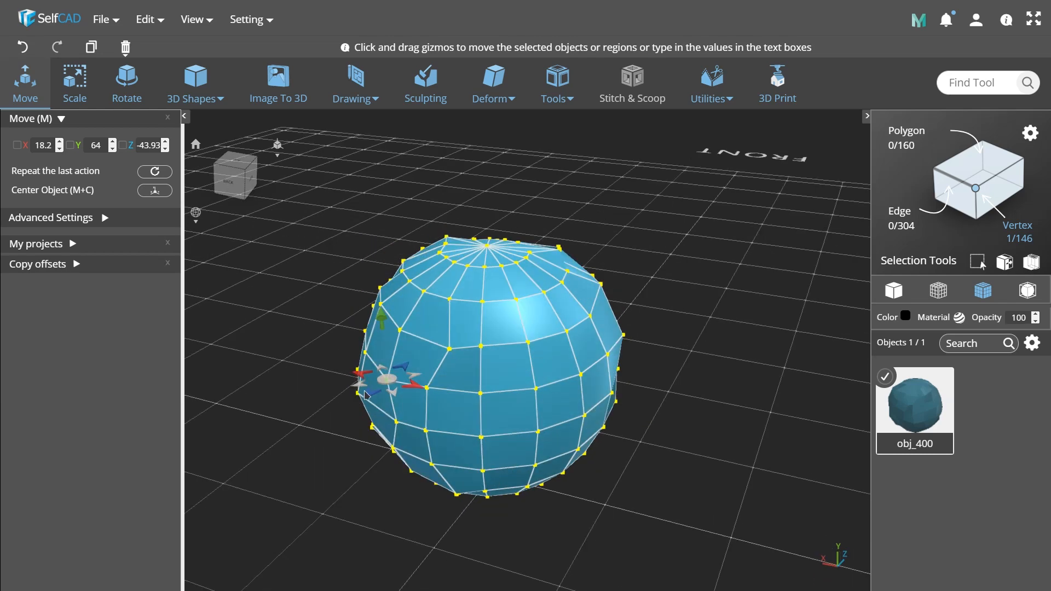
Step: Shift the back-centre vertex at mid-height sideways along X and adjust another vertex on the back side
key("ctrl+a")
middle_click_drag(591, 527, 608, 417)
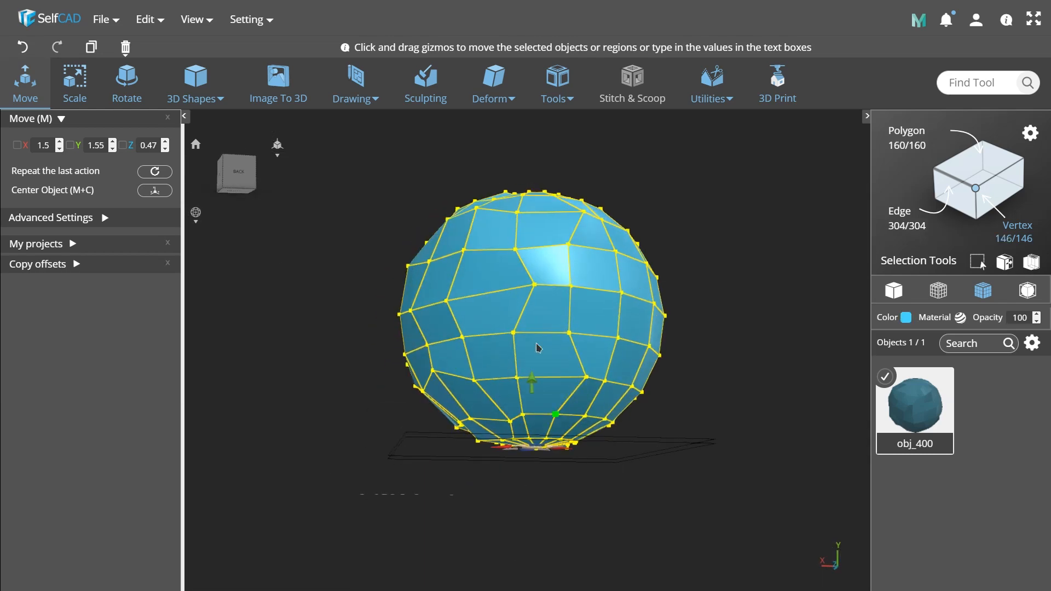
left_click(568, 285)
middle_click_drag(710, 400, 698, 431)
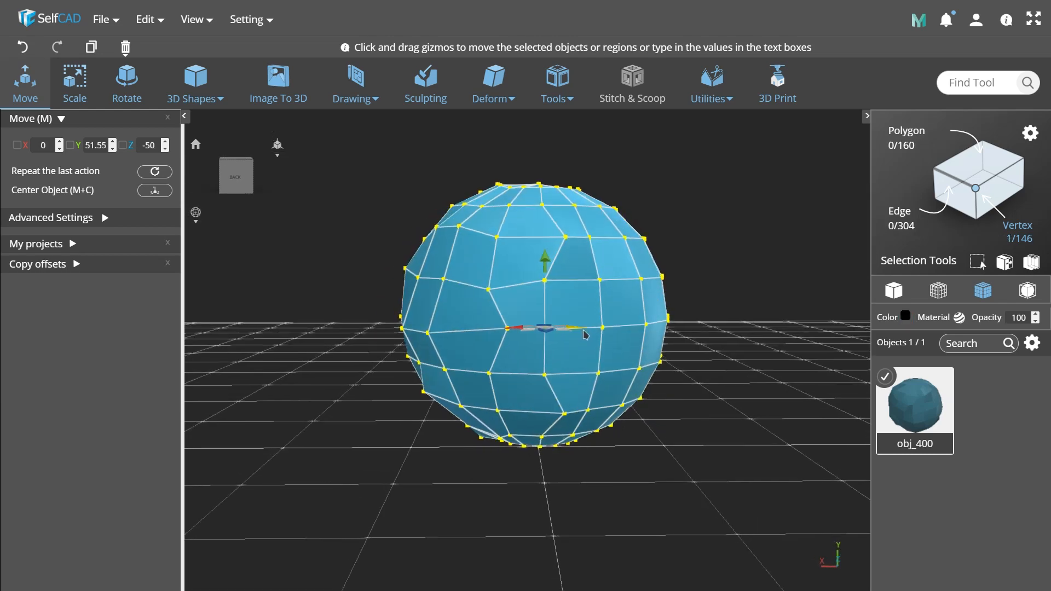
middle_click_drag(576, 278, 422, 391)
key("ctrl+a")
left_click(424, 343)
middle_click_drag(438, 460, 505, 300)
Step: Select two vertices of the upper rings between the back and right sides and move them along Y to about 94
key("ctrl+a")
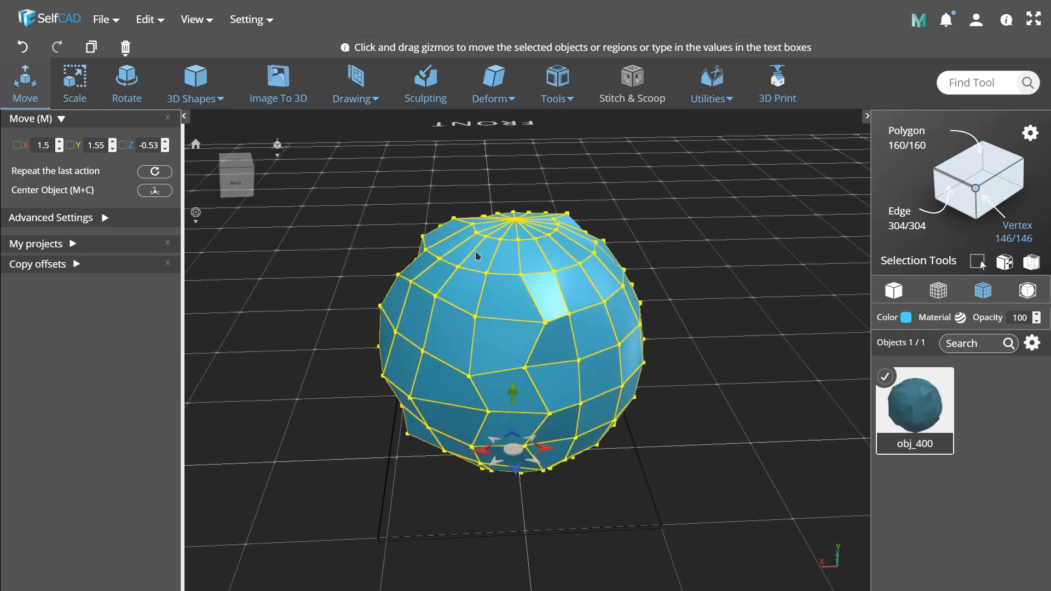
left_click(444, 268)
middle_click_drag(443, 268, 660, 363)
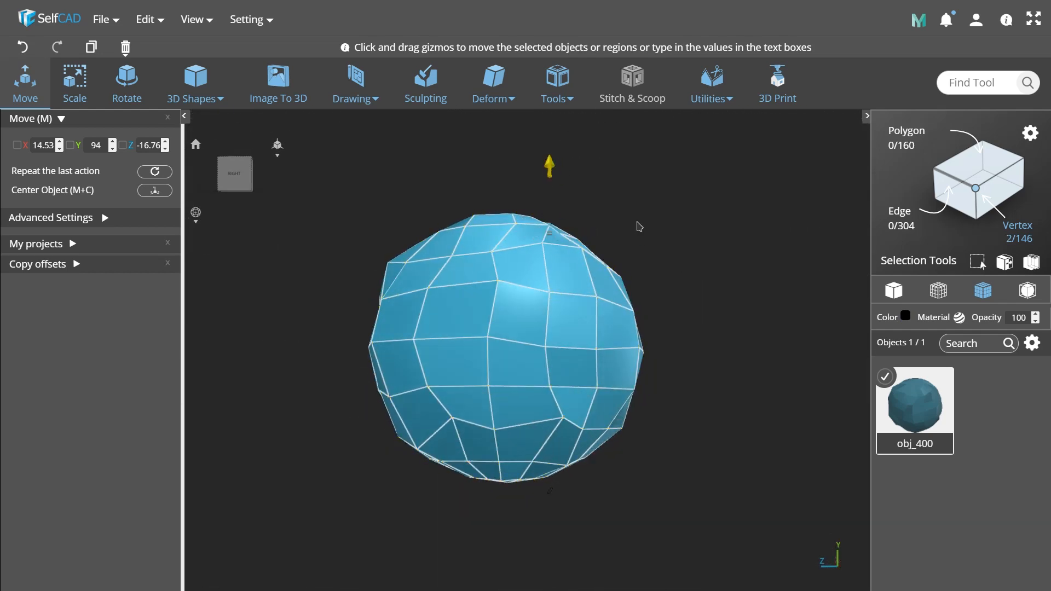
middle_click_drag(598, 199, 586, 303)
Step: Select two vertices on the upper back side and reposition them with the Move gizmo
left_click(734, 328)
middle_click_drag(734, 329, 655, 301)
left_click(468, 226)
middle_click_drag(468, 226, 568, 280)
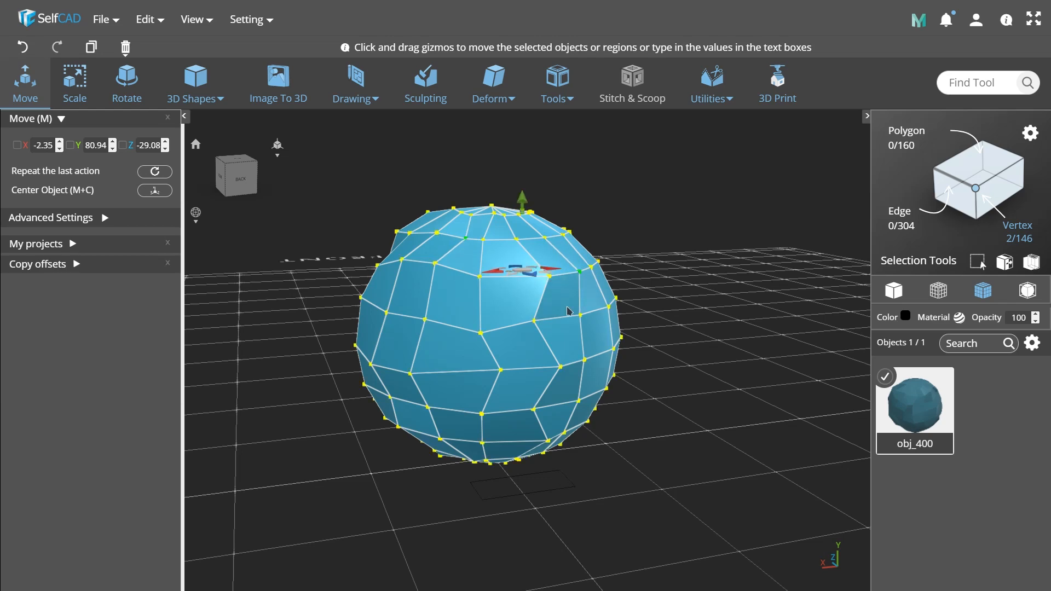
middle_click_drag(587, 306, 514, 302)
right_click_drag(514, 302, 571, 383)
middle_click_drag(644, 460, 621, 414)
Step: Select a pair of vertices around the back-left corner and move them to about X -28.97, Y 36.1, Z -22.79
key("ctrl+a")
middle_click_drag(353, 416, 470, 285)
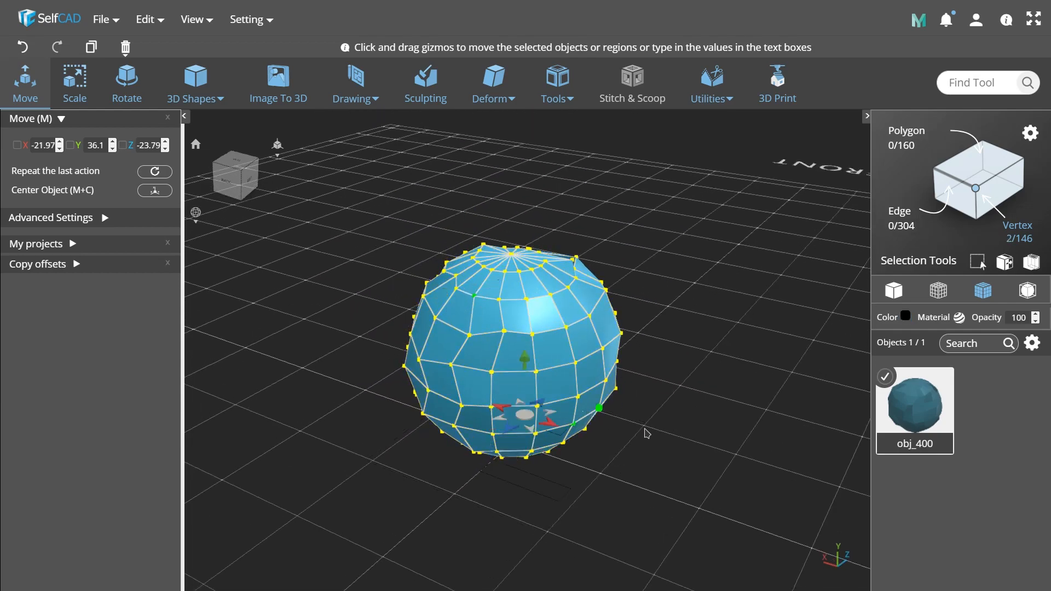
middle_click_drag(646, 433, 529, 412)
middle_click_drag(599, 457, 482, 452)
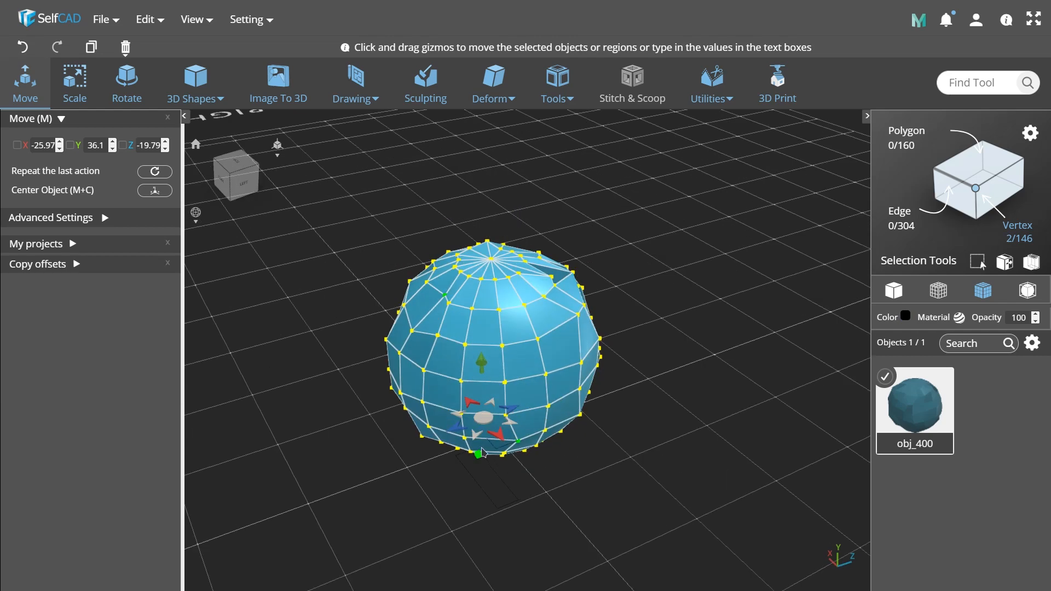
middle_click_drag(381, 436, 580, 499)
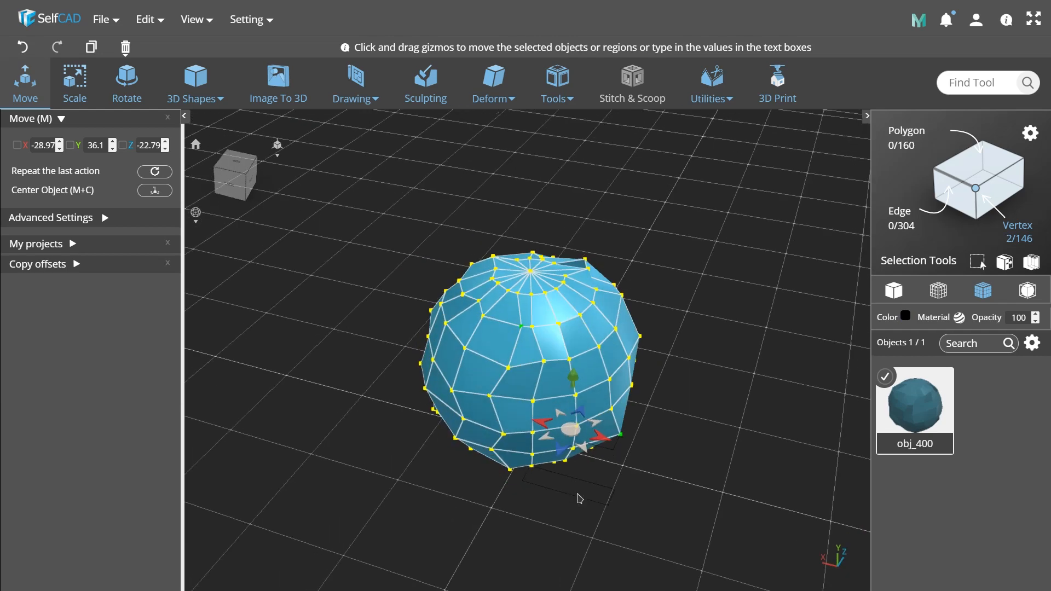
Step: Move the upper back-left vertex near the top to about X -7, Y 92, Z -28.39
left_click(520, 328)
middle_click_drag(515, 334, 438, 382)
right_click_drag(439, 383, 520, 464)
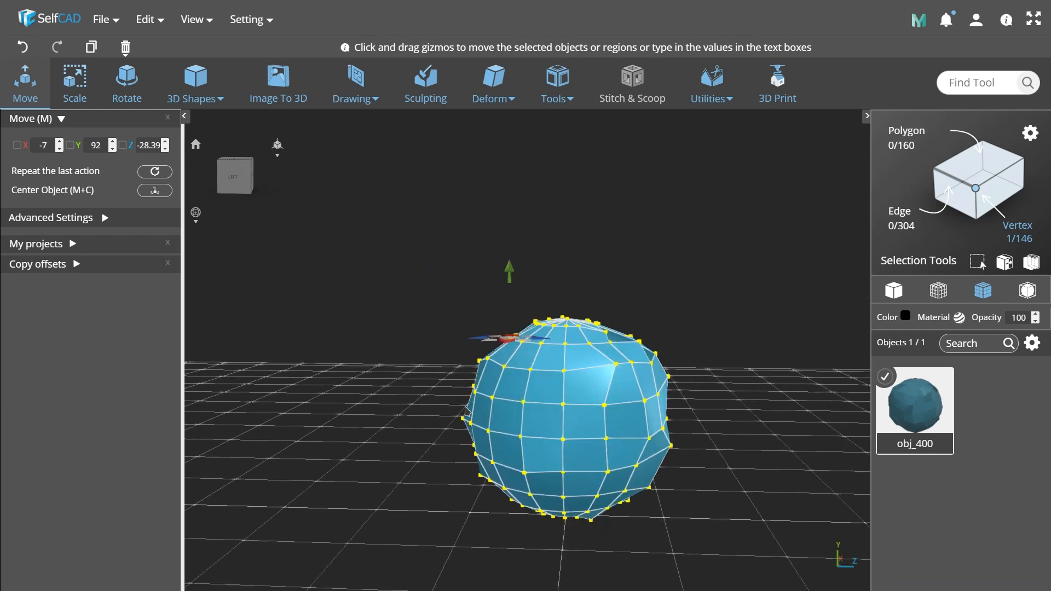
left_click_drag(448, 322, 576, 439)
Step: Move the lower left-side vertex to about X -50.93, Y 36.1, Z -9.2, and shift a vertex pair near the back-left corner
key("ctrl+a")
left_click(623, 375)
left_click_drag(722, 456, 703, 530)
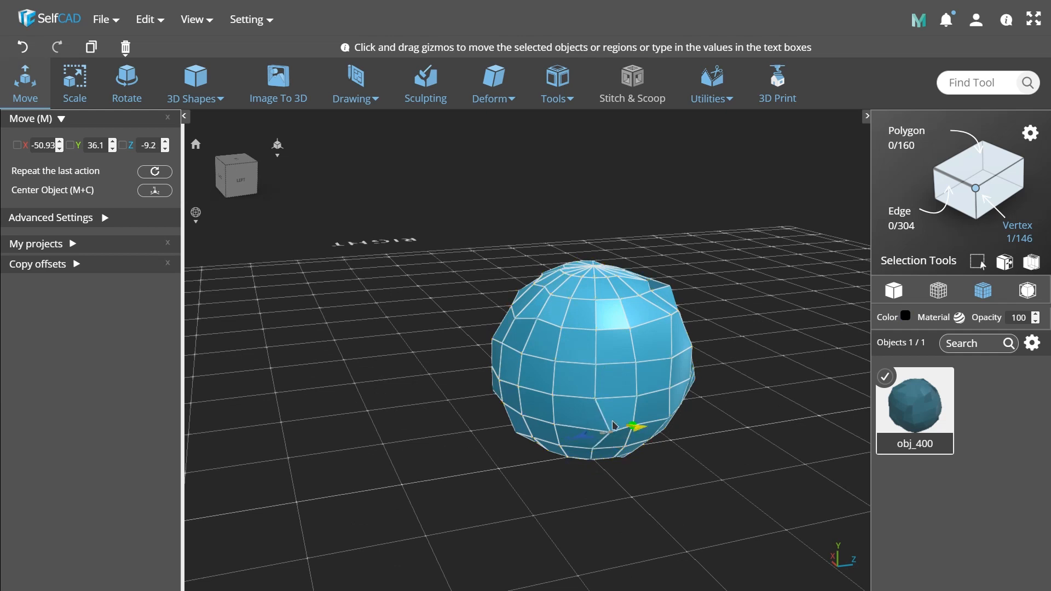
left_click(555, 362)
left_click_drag(602, 528, 540, 465)
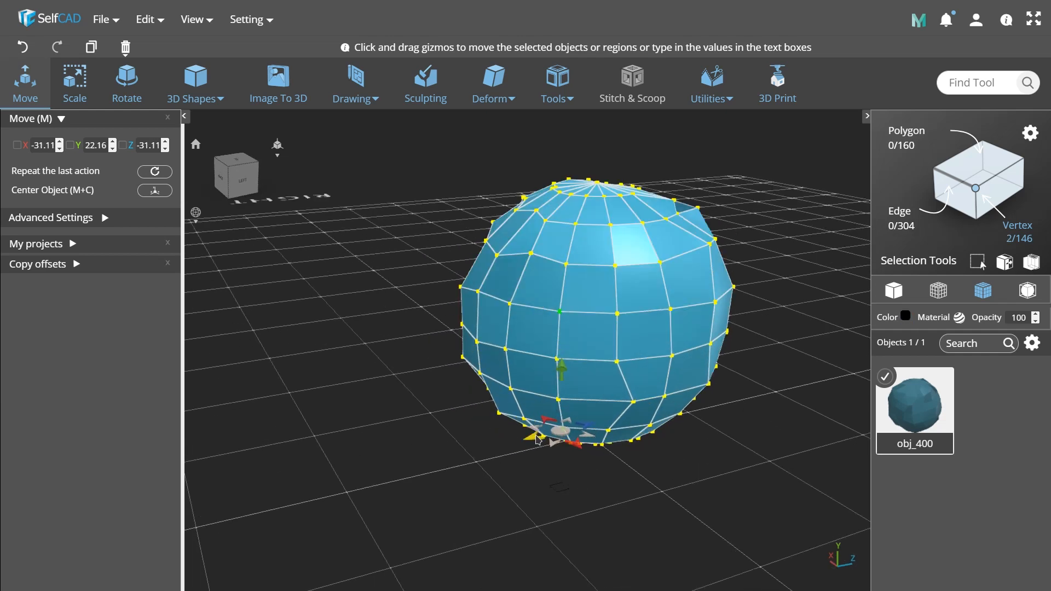
Step: Move the back-left corner vertex above mid-height to about X -34.62, Y 66, Z -39.62
left_click(546, 314)
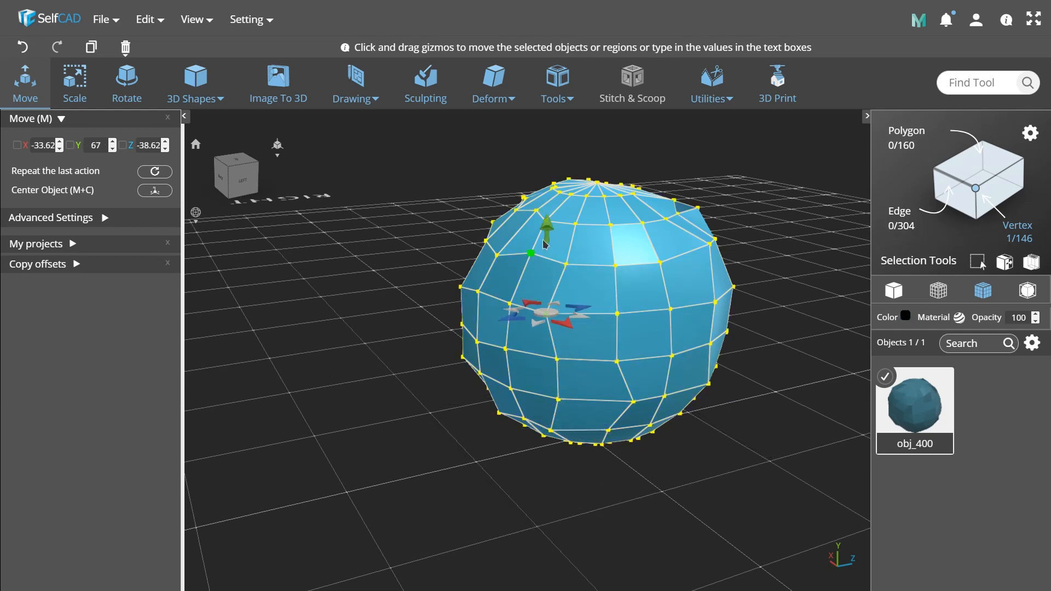
left_click_drag(540, 215, 540, 218)
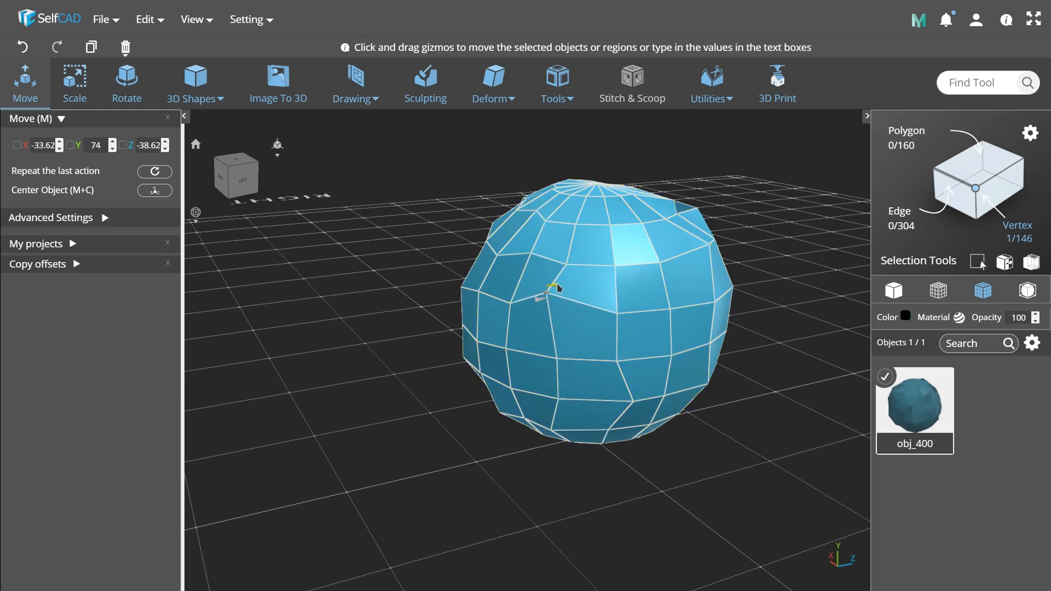
left_click_drag(767, 388, 378, 324)
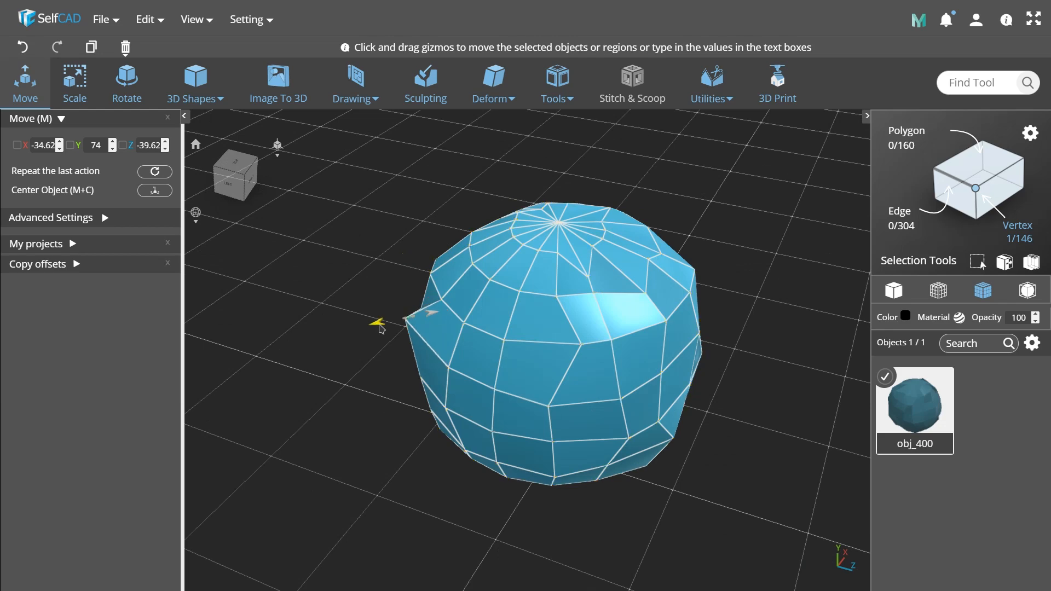
left_click_drag(412, 284, 412, 286)
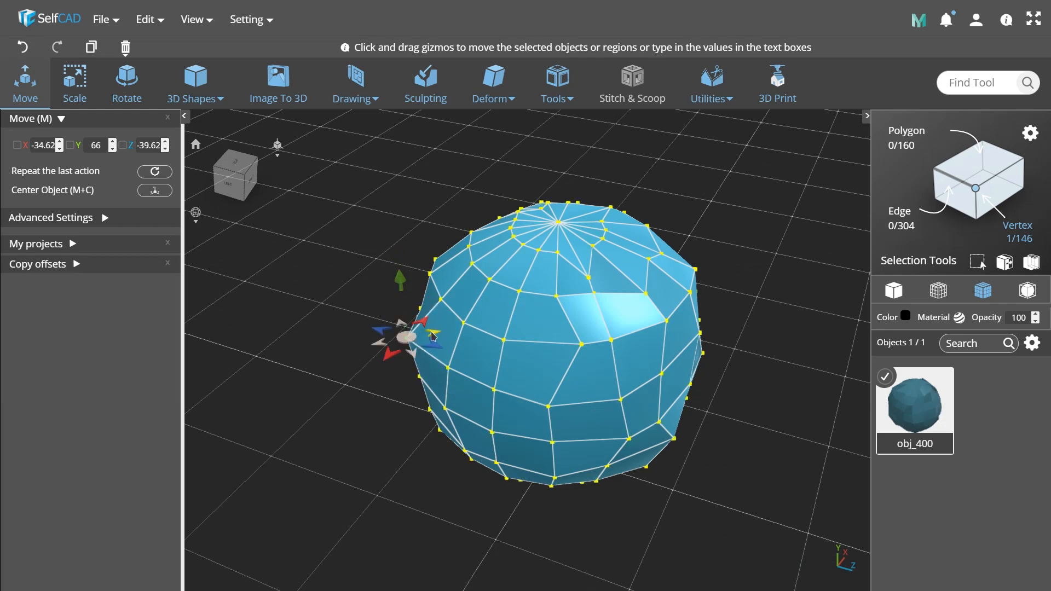
left_click(406, 334)
Step: Select three vertices spread over the left side and shift them together along Z
left_click_drag(406, 334, 569, 257)
left_click(569, 251)
left_click(504, 341)
left_click(620, 395)
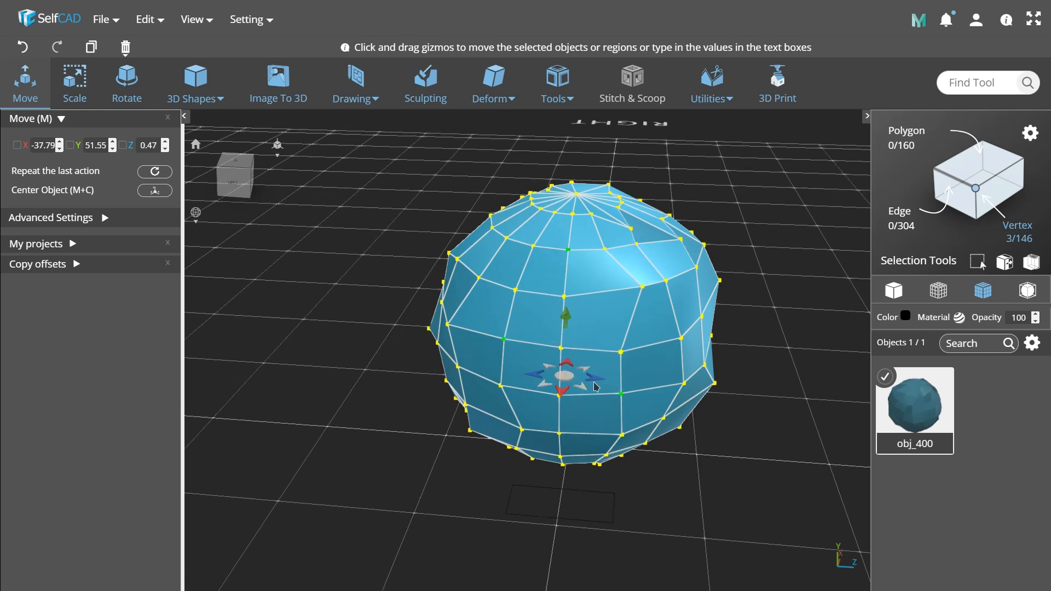
left_click(582, 510)
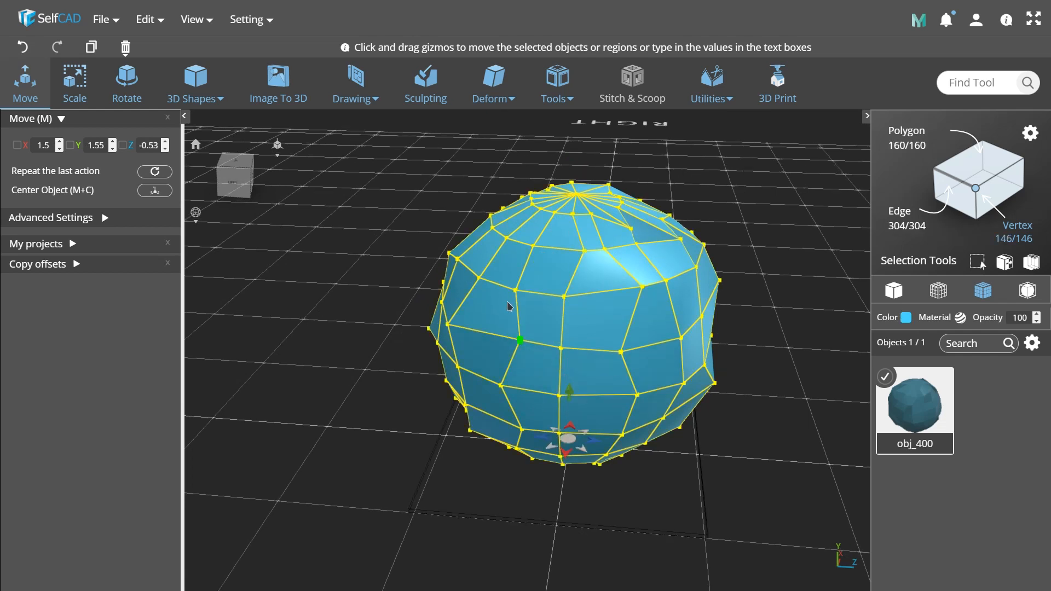
Step: Select a vertex in the left side's upper ring and move it to about X -35.15, Y 90, Z -7.25
left_click(534, 248)
left_click_drag(521, 277, 518, 284)
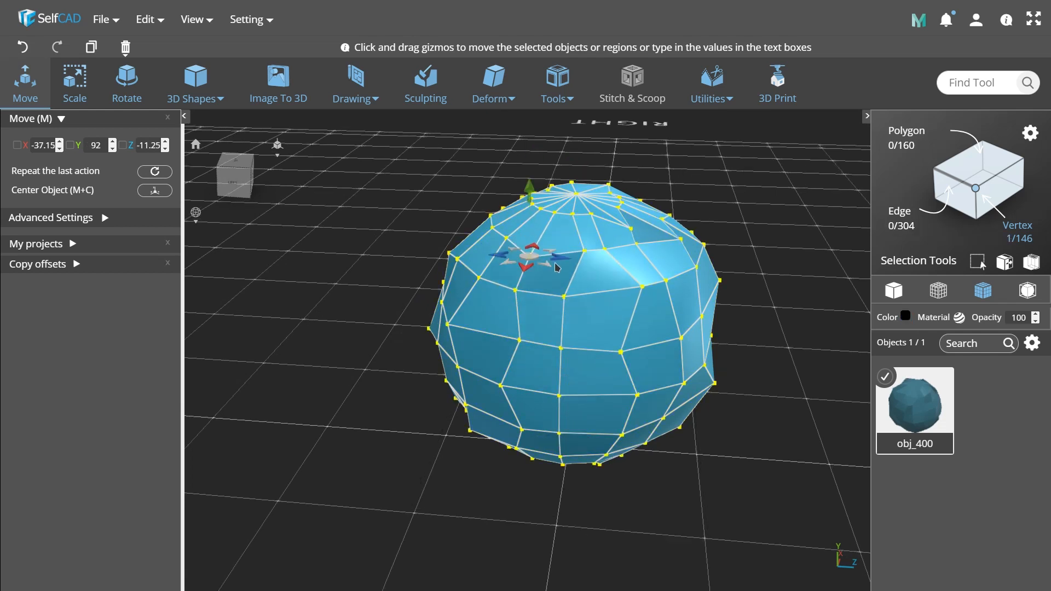
left_click_drag(715, 446, 594, 438)
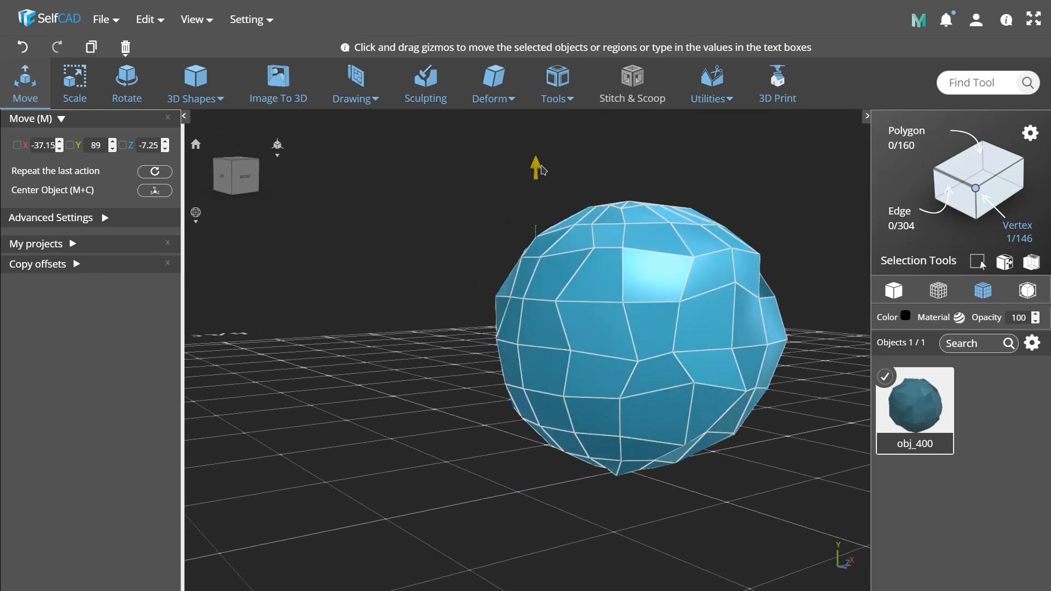
left_click_drag(580, 230, 559, 311)
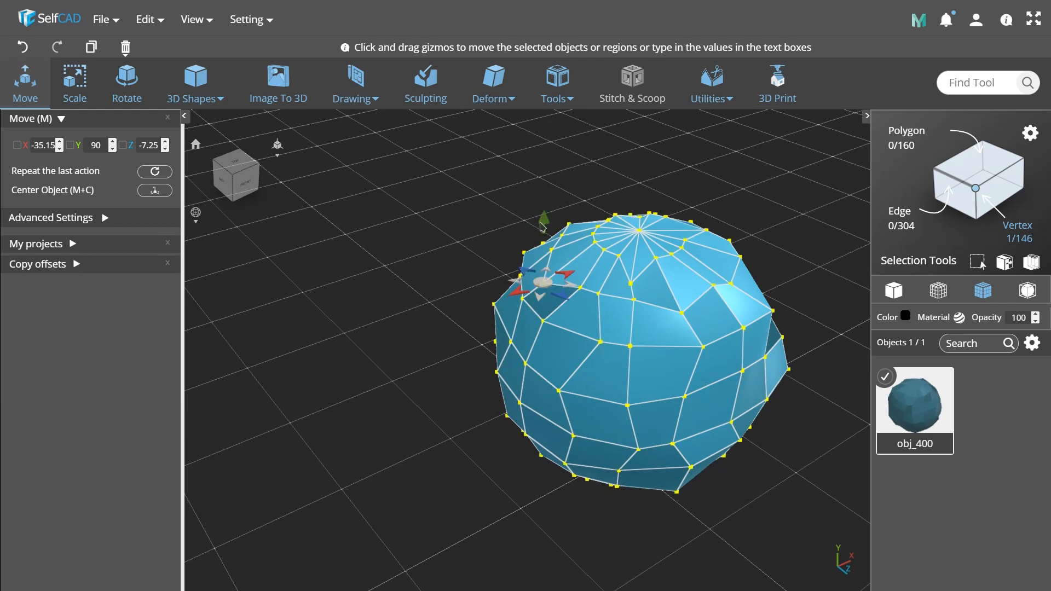
key("ctrl+a")
Step: Reselect the object in vertex mode and shift two left-side vertices along Z to about 13.74
left_click_drag(674, 513, 679, 447)
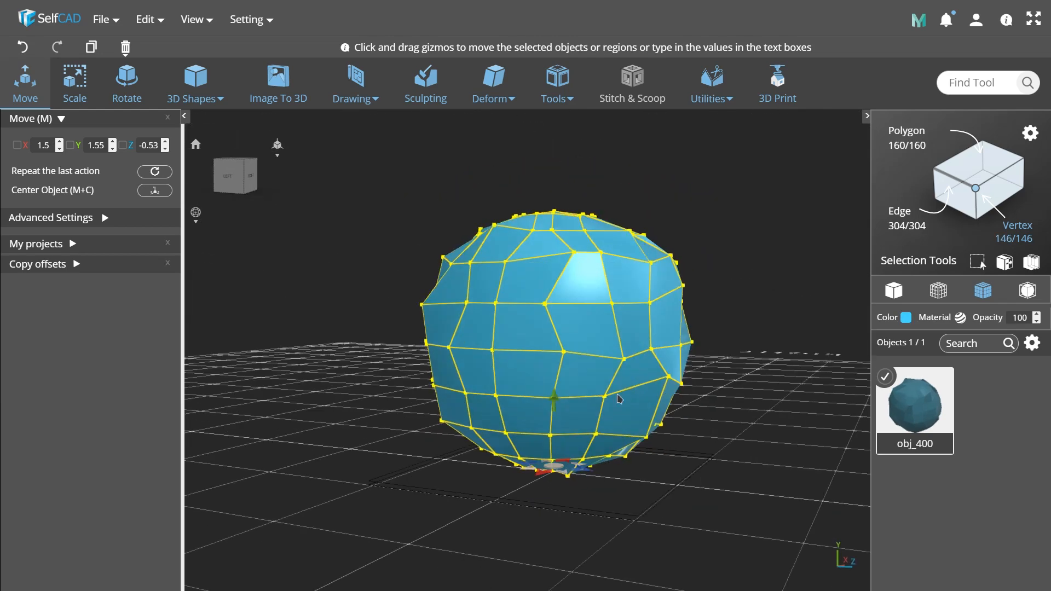
key("Escape")
left_click(885, 376)
left_click_drag(487, 277, 641, 307)
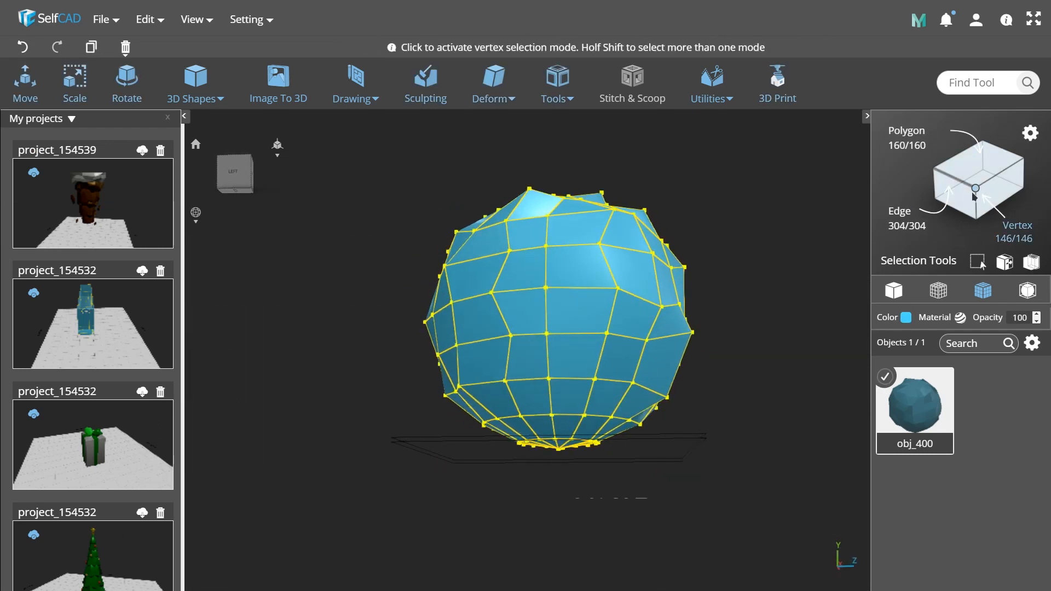
left_click_drag(638, 485, 578, 379)
left_click(522, 288)
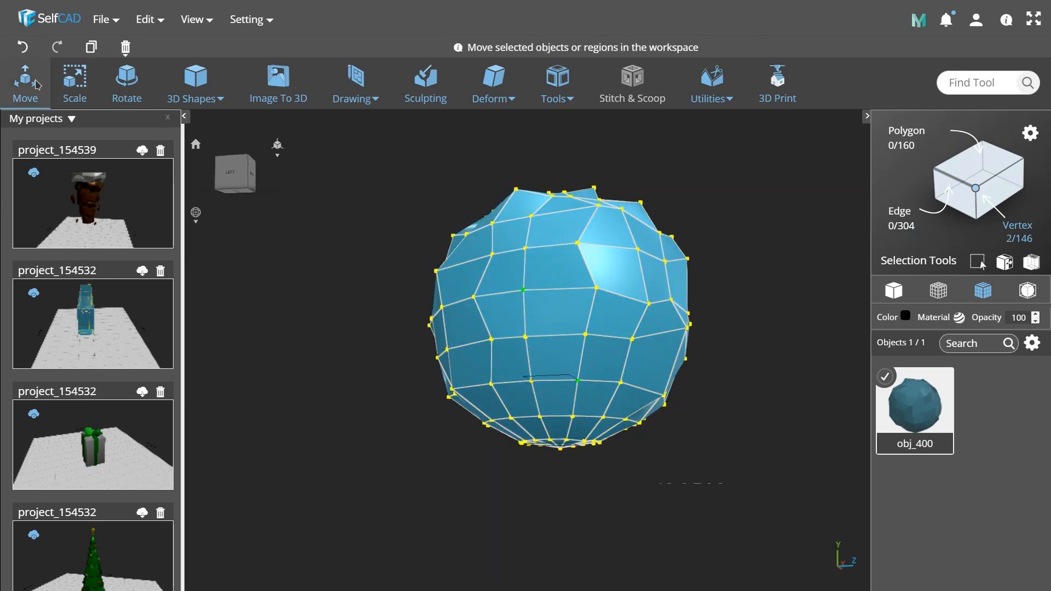
left_click(25, 83)
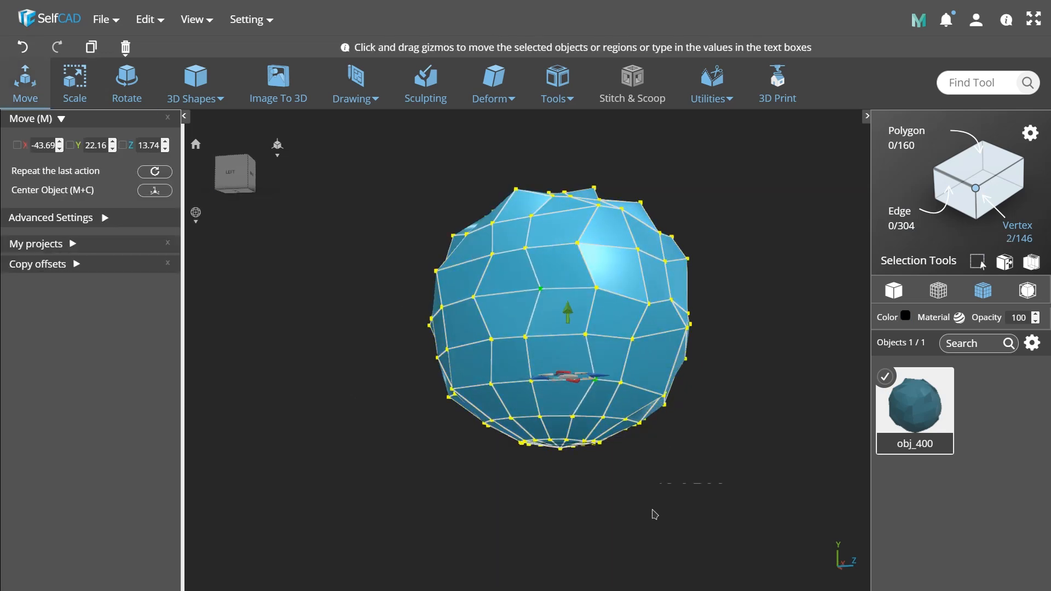
Step: Move two vertices near the underside to about X -18.32, Y 11.1, Z 11.58 and deselect the object
left_click_drag(660, 503, 534, 483)
left_click_drag(626, 515, 542, 419)
left_click(518, 474)
left_click(514, 362)
left_click_drag(621, 435, 607, 411)
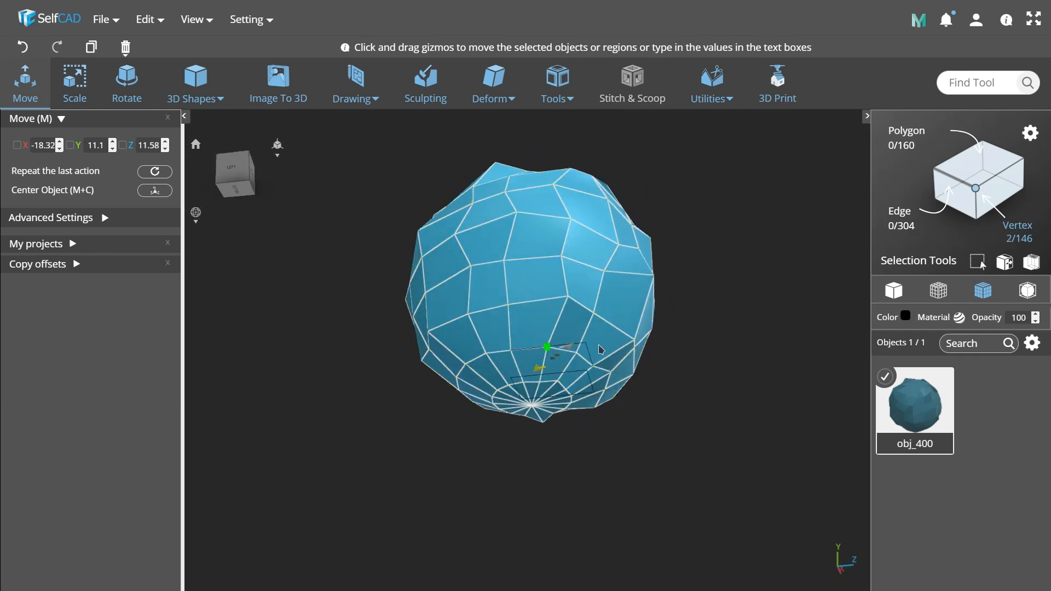
left_click_drag(582, 448, 615, 441)
left_click(615, 441)
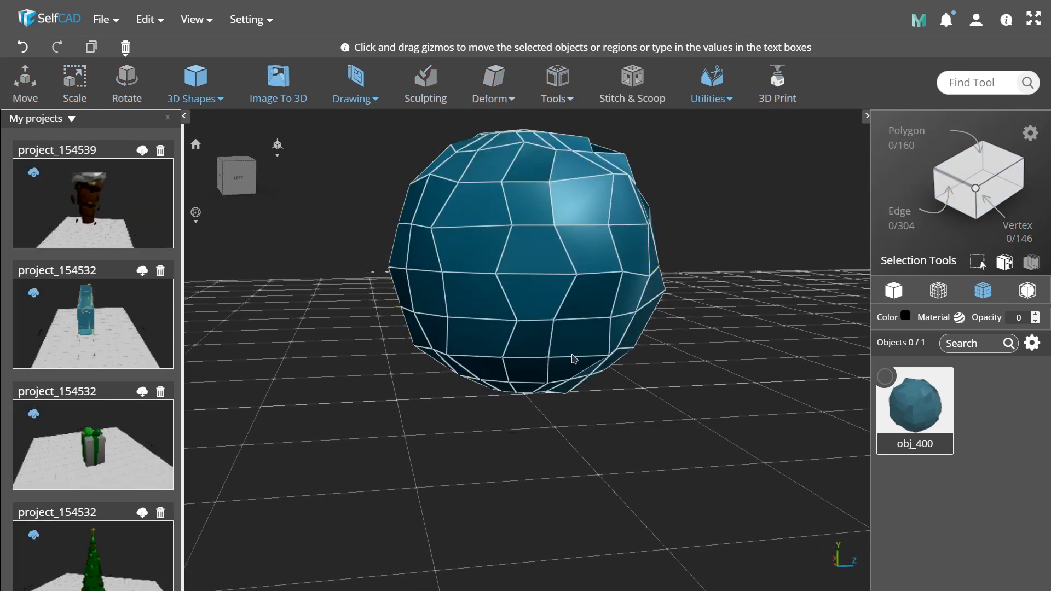
Step: Reselect the object in vertex mode and nudge a lower vertex near the base with the Move tool
left_click(886, 378)
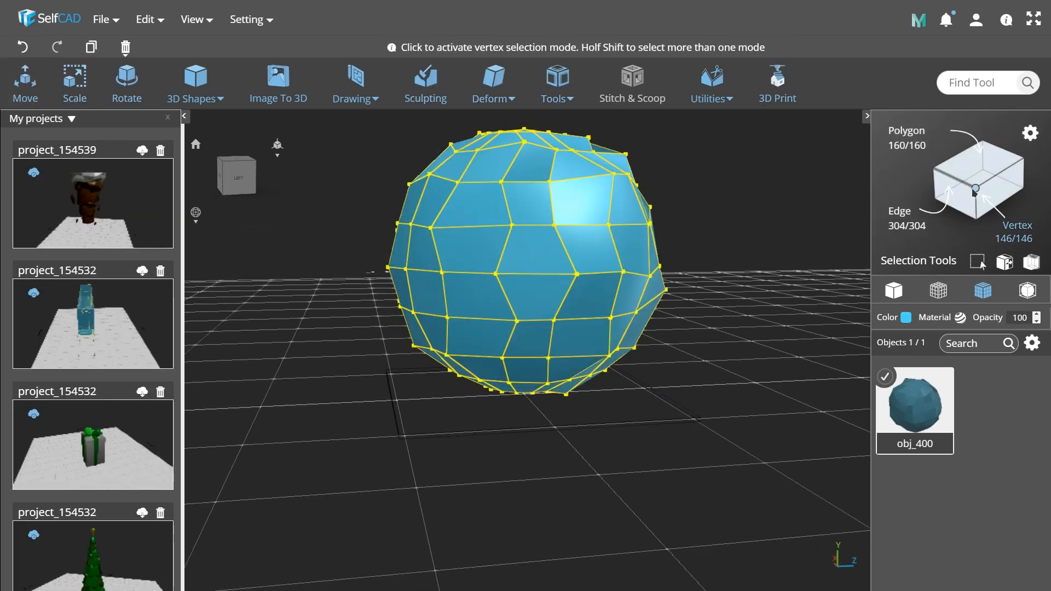
left_click_drag(695, 495, 615, 460)
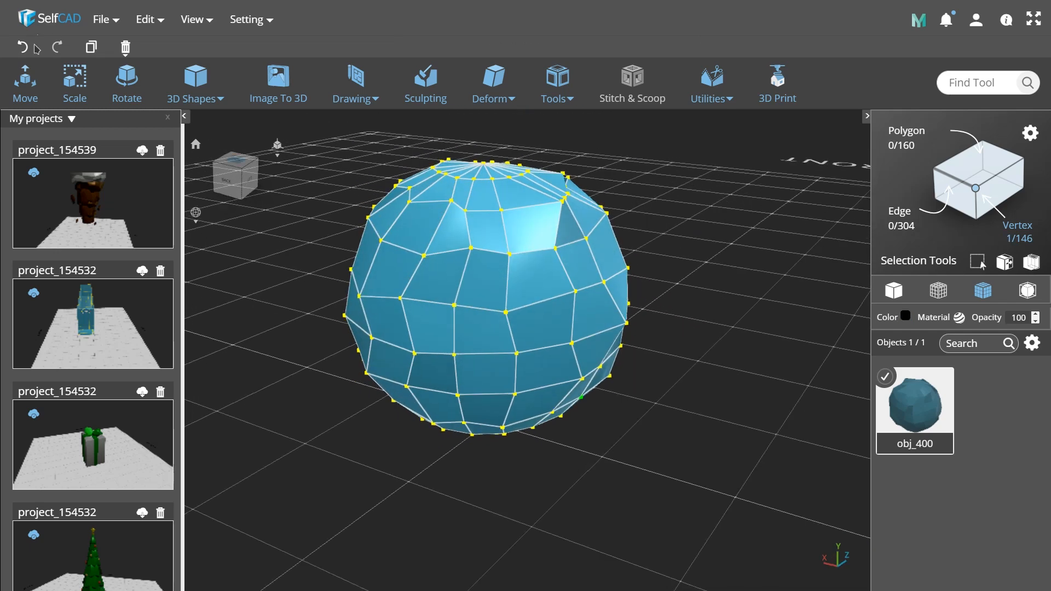
key("m")
key("ctrl+a")
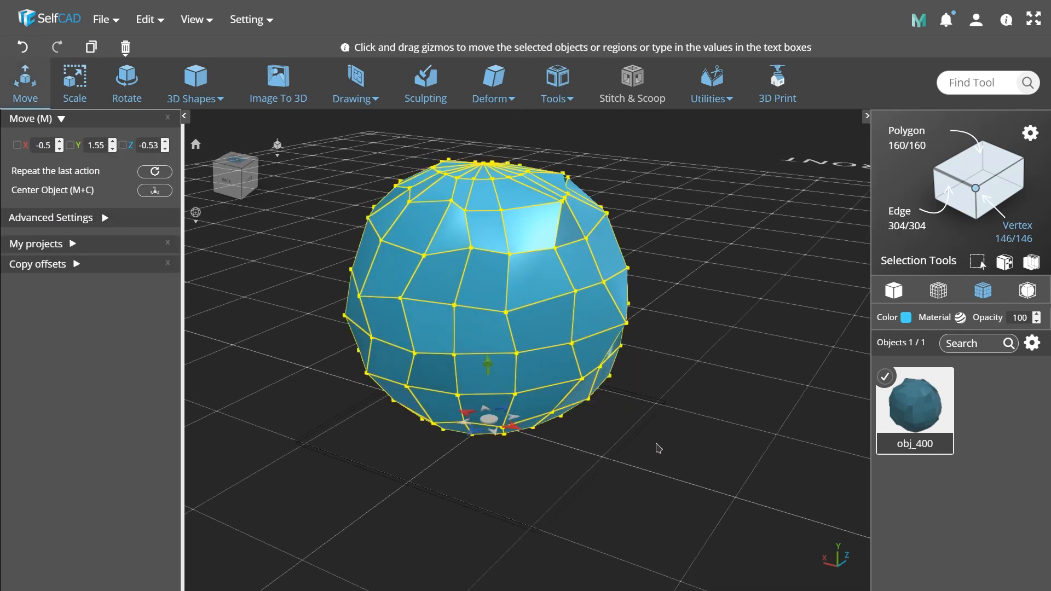
left_click_drag(657, 445, 618, 416)
Step: Switch the display to solid without wireframe and reselect the whole rock for moving
left_click(893, 290)
left_click(694, 305)
left_click_drag(695, 305, 462, 472)
key("ctrl+a")
key("m")
left_click_drag(586, 414, 581, 469)
Step: Create one copy of the rock and raise it vertically above the original
left_click(62, 265)
left_click(49, 277)
left_click_drag(465, 448, 462, 338)
Step: Scale the copied rock down uniformly, stack it on top of the original, and deselect it
key("s")
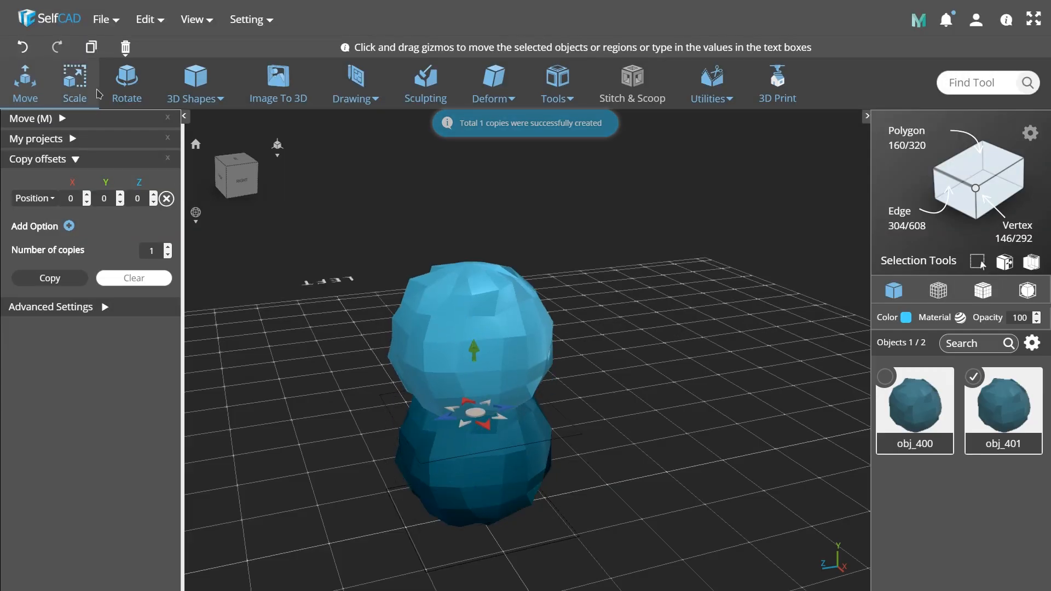
left_click_drag(475, 418, 460, 385)
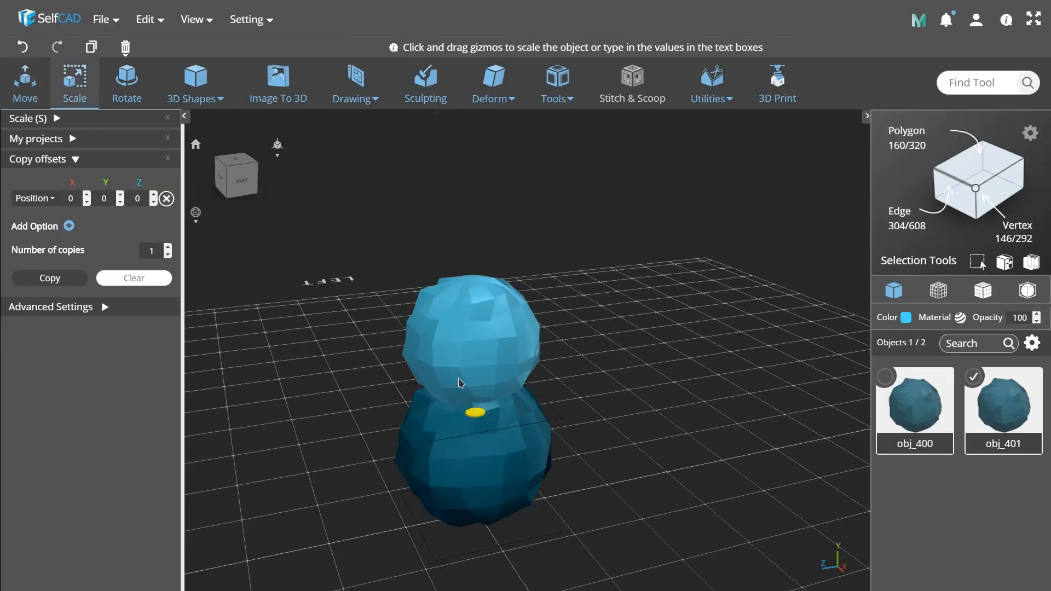
left_click(21, 88)
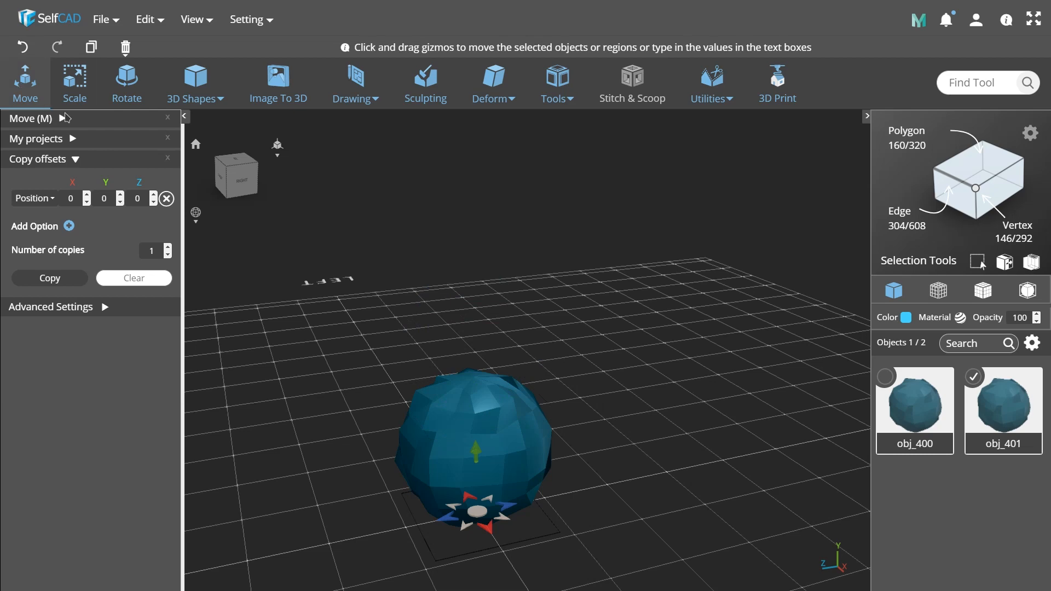
left_click_drag(478, 456, 471, 324)
left_click_drag(553, 395, 592, 411)
left_click(636, 450)
left_click_drag(636, 451, 491, 406)
scroll(524, 453, "up", 2)
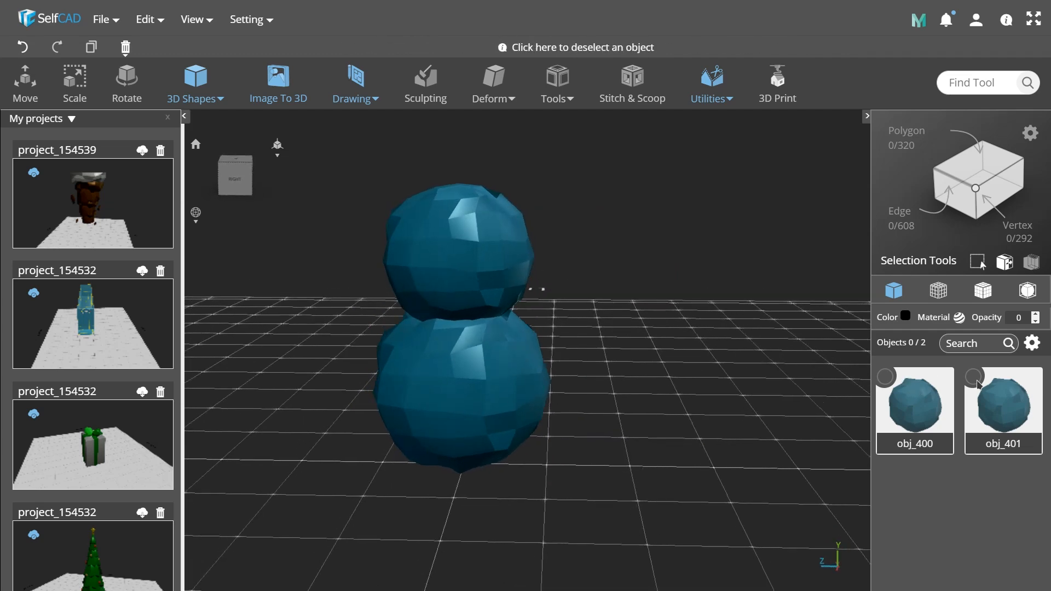
Step: Rotate the top rock to give it a different orientation from the bottom one and deselect it
left_click(460, 246)
left_click(127, 82)
left_click_drag(553, 195, 572, 203)
left_click(703, 466)
left_click_drag(702, 466, 615, 425)
left_click(974, 377)
left_click(974, 377)
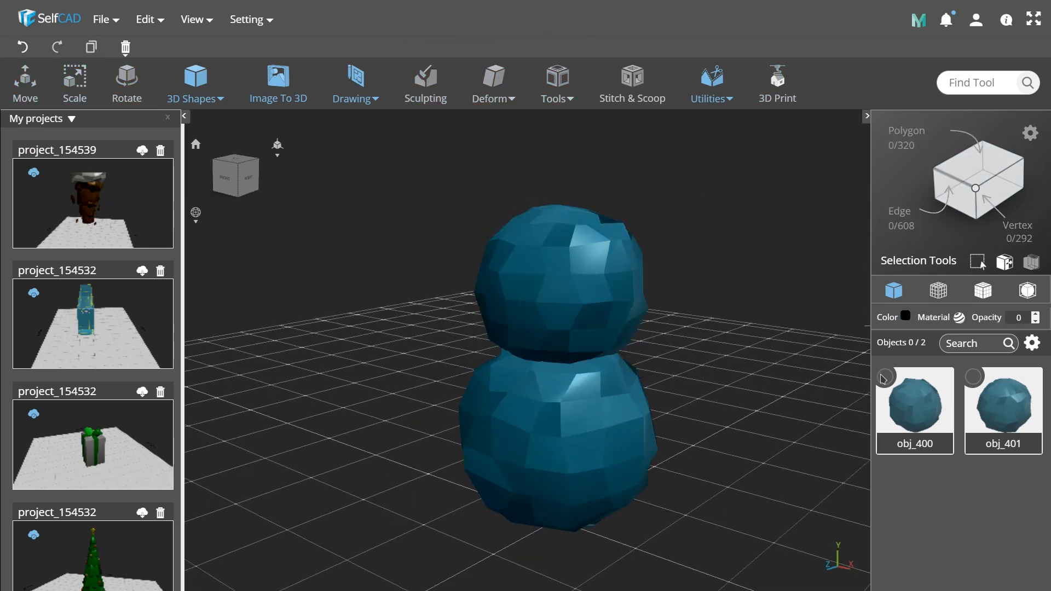
Step: Make one copy of the bottom rock and move it up to the front of the top rock
left_click(885, 377)
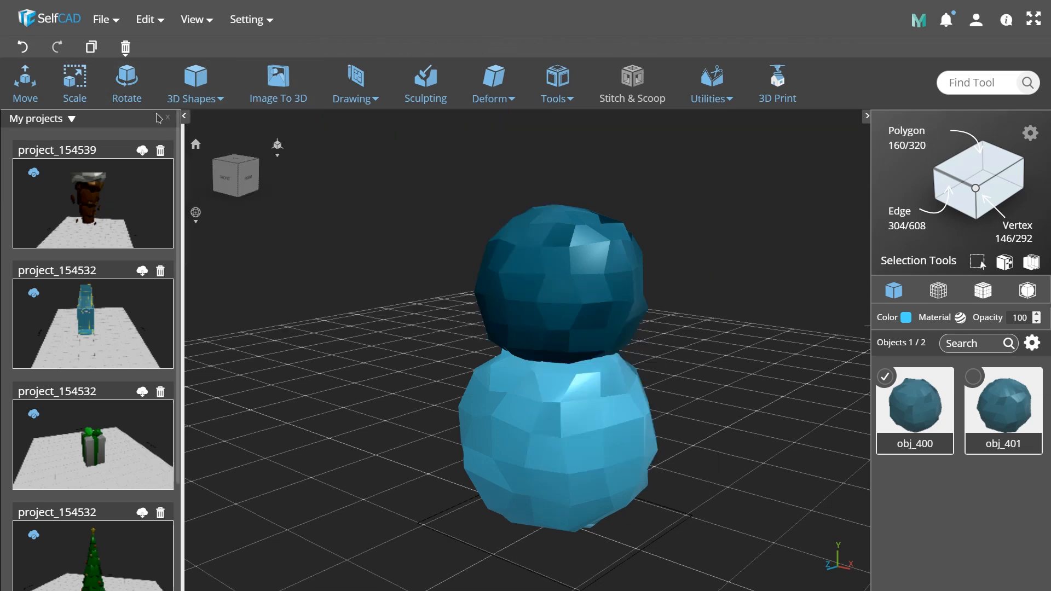
left_click(184, 115)
left_click(545, 99)
left_click(589, 390)
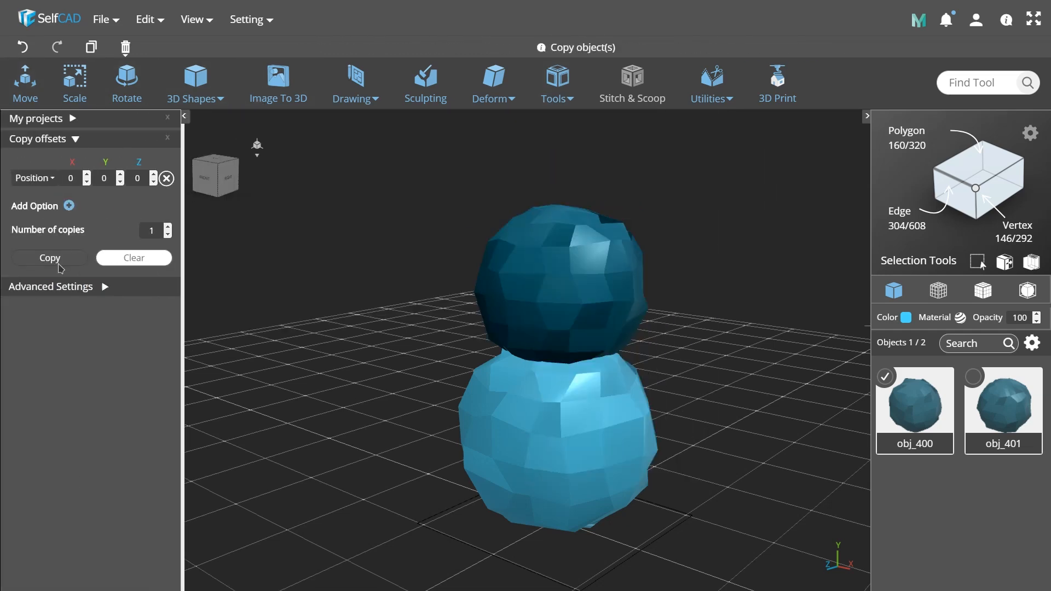
left_click(49, 258)
left_click(27, 102)
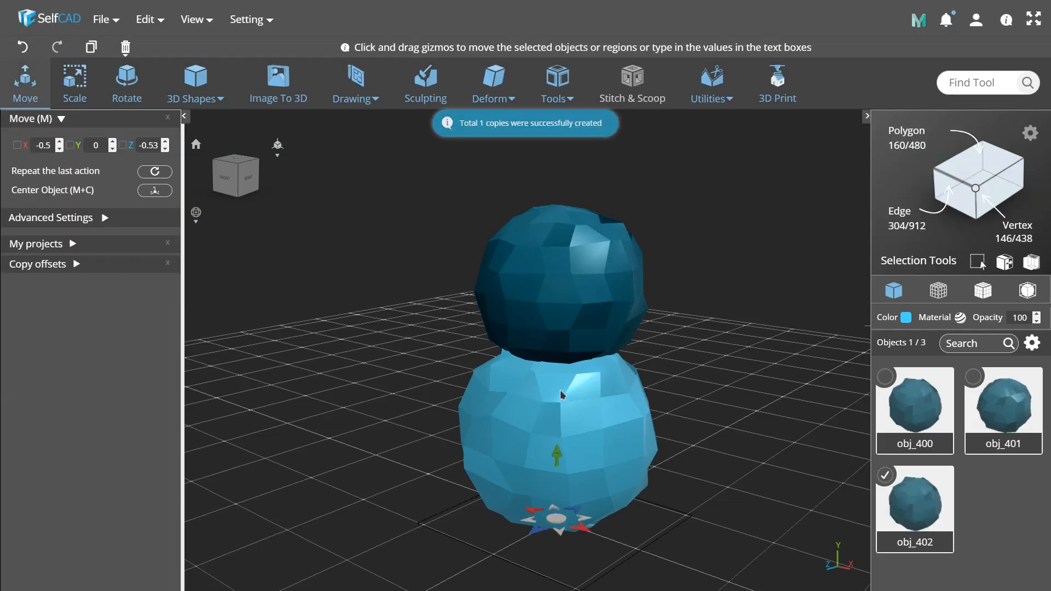
left_click_drag(569, 298, 497, 268)
Step: Scale the copy down uniformly to about 14.95 × 13.97 × 14.38 and colour it black (#010101)
left_click(127, 87)
left_click(75, 87)
left_click_drag(729, 397, 754, 432)
left_click(906, 317)
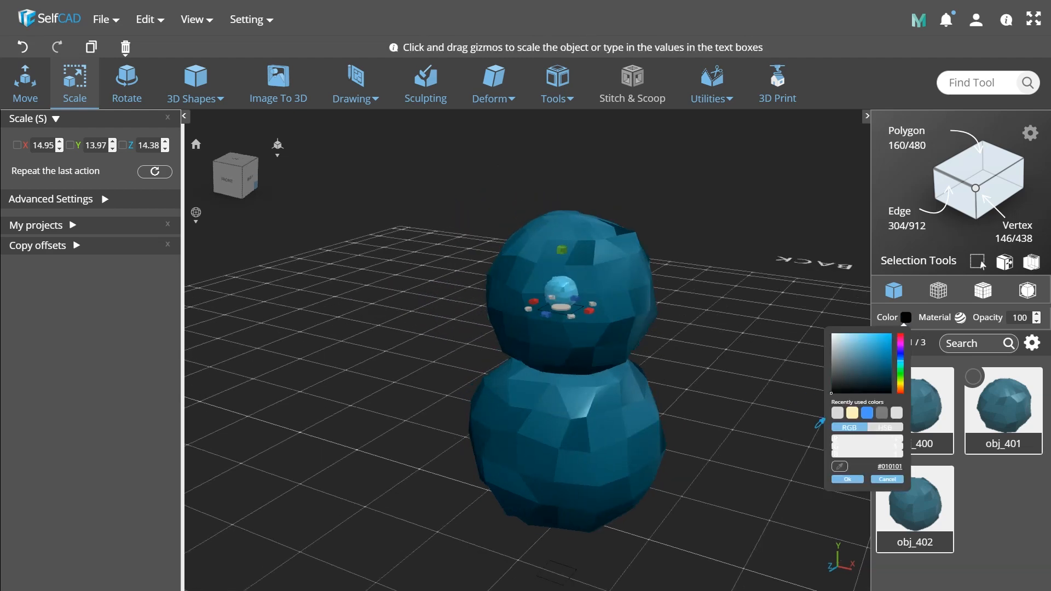
left_click(848, 480)
Step: Move the black ball onto the face of the head as the first eye, at about X 8.5, Y 131.01, Z 36.47
scroll(615, 323, "up", 3)
left_click_drag(615, 324, 383, 230)
left_click(33, 91)
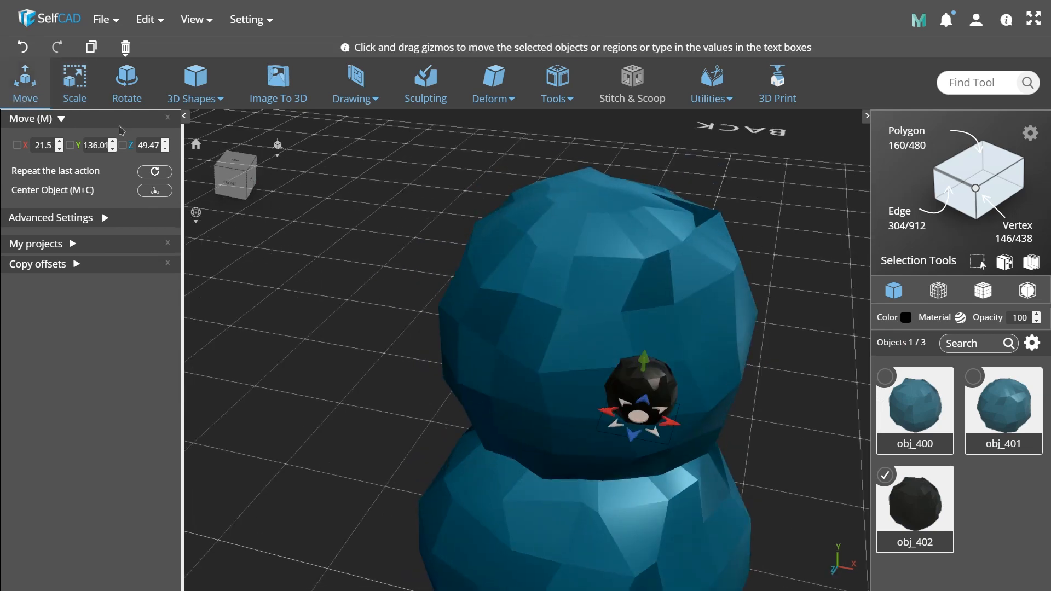
left_click_drag(657, 435, 484, 258)
left_click_drag(489, 328, 578, 403)
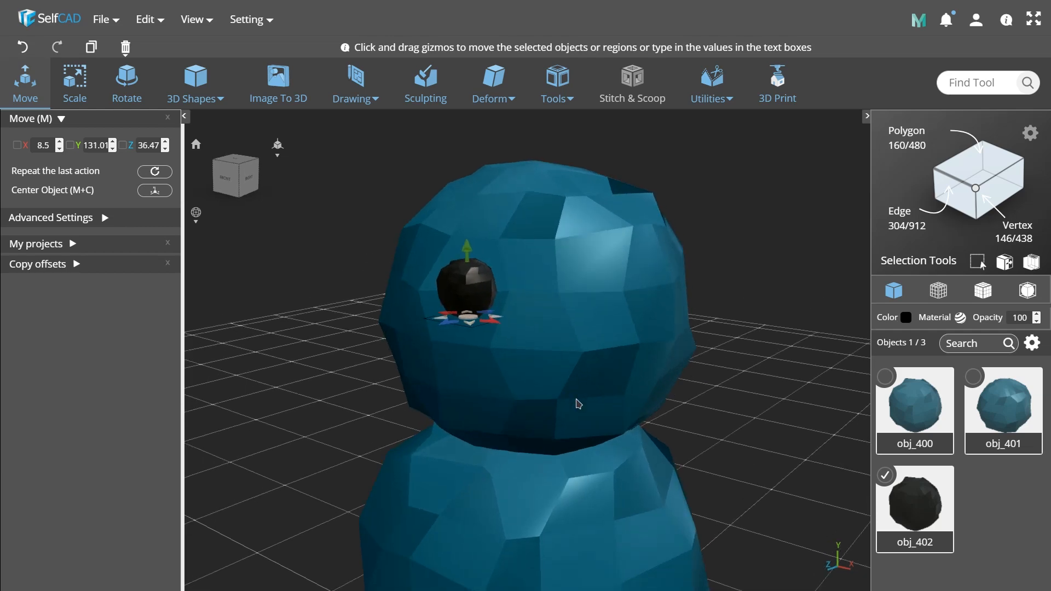
Step: Make one copy of the eye and move it across the face to form the second eye
left_click(77, 263)
left_click(50, 278)
left_click_drag(607, 350, 541, 290)
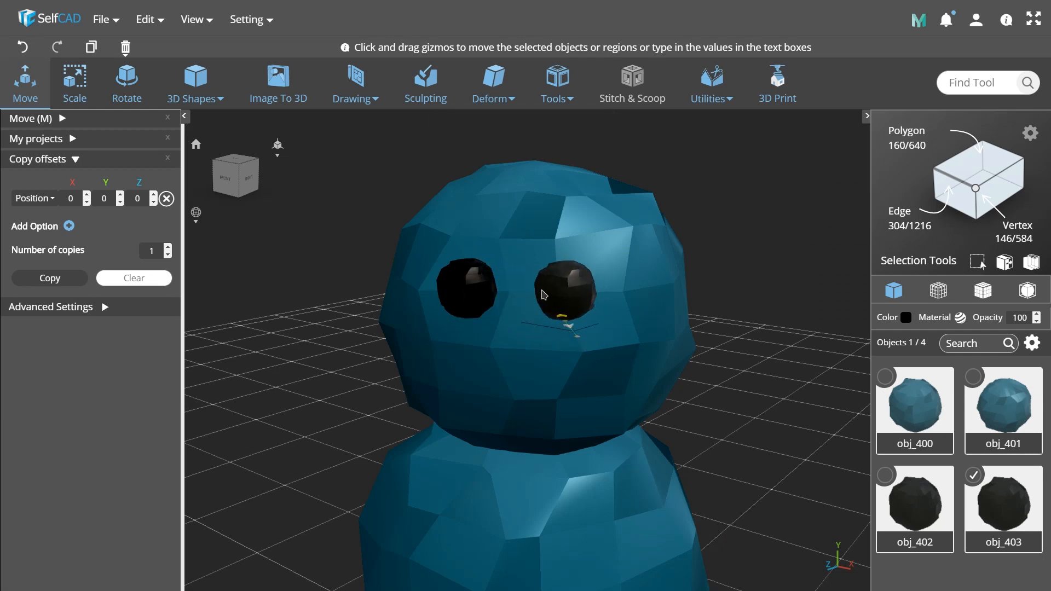
left_click_drag(606, 324, 601, 319)
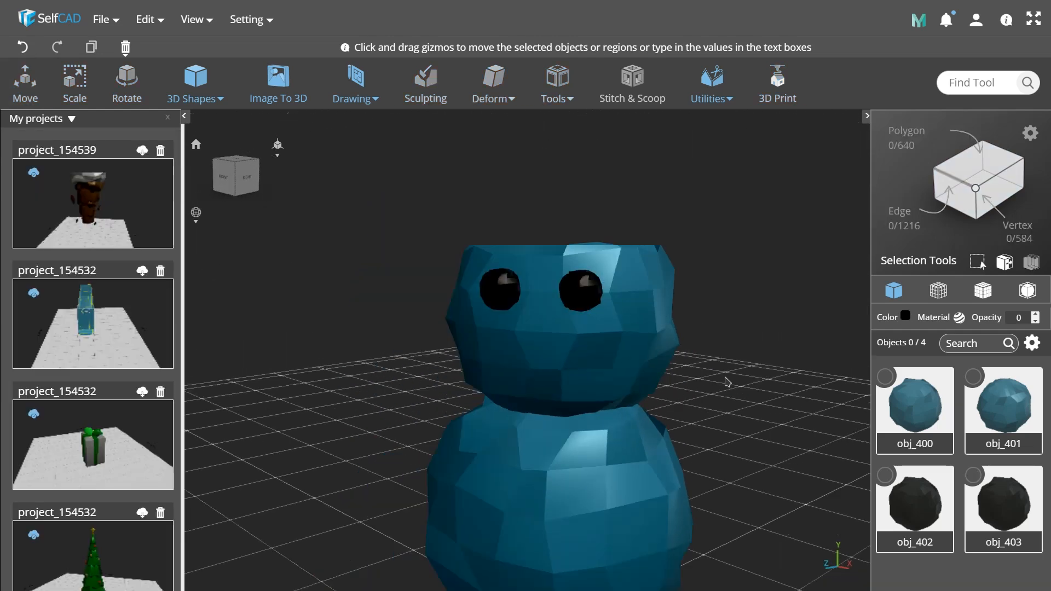
Step: Select both eyes, move them together to seat them in the head's surface, and deselect them
left_click_drag(727, 381, 740, 430)
left_click(885, 475)
left_click(973, 475)
key("m")
left_click_drag(630, 390, 521, 384)
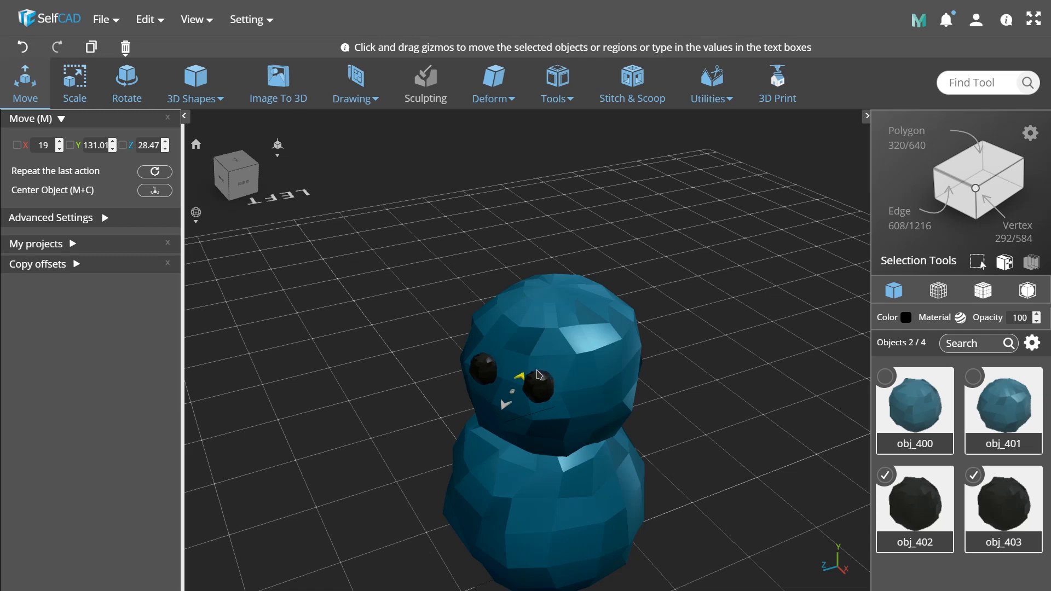
left_click_drag(694, 438, 761, 394)
left_click(738, 353)
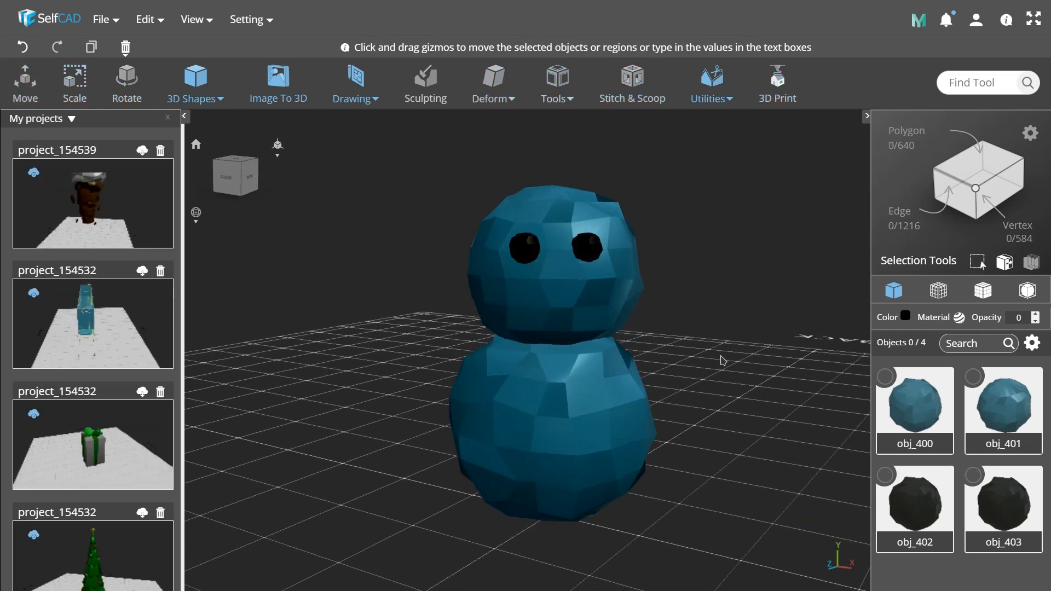
Step: Copy the second eye once and lower the copy to the mouth area, to about Y 107.02
left_click_drag(740, 357, 707, 351)
left_click(586, 272)
scroll(674, 347, "up", 5)
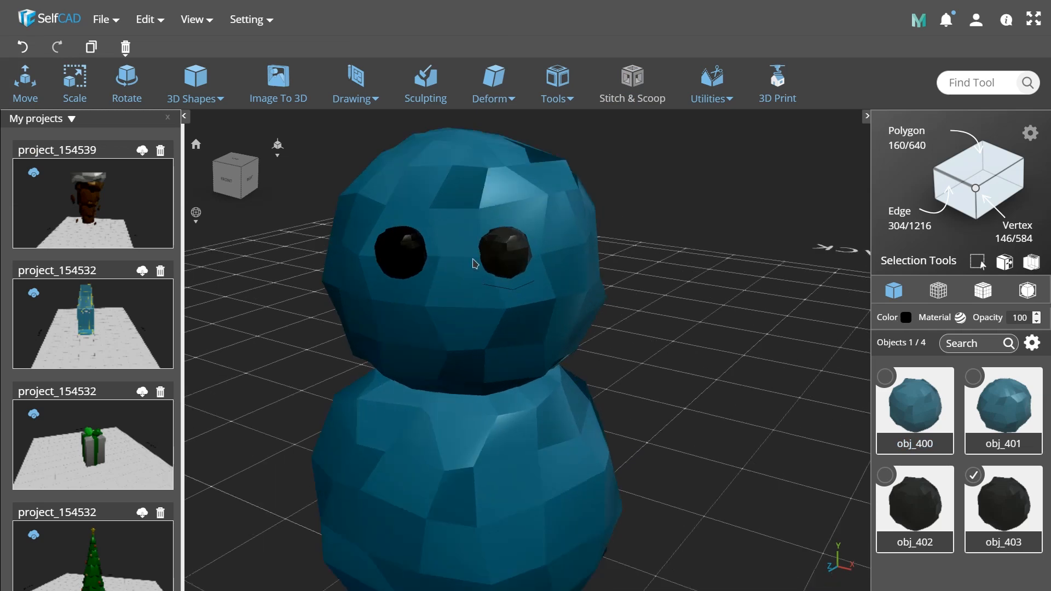
left_click(558, 87)
left_click(580, 388)
left_click(50, 258)
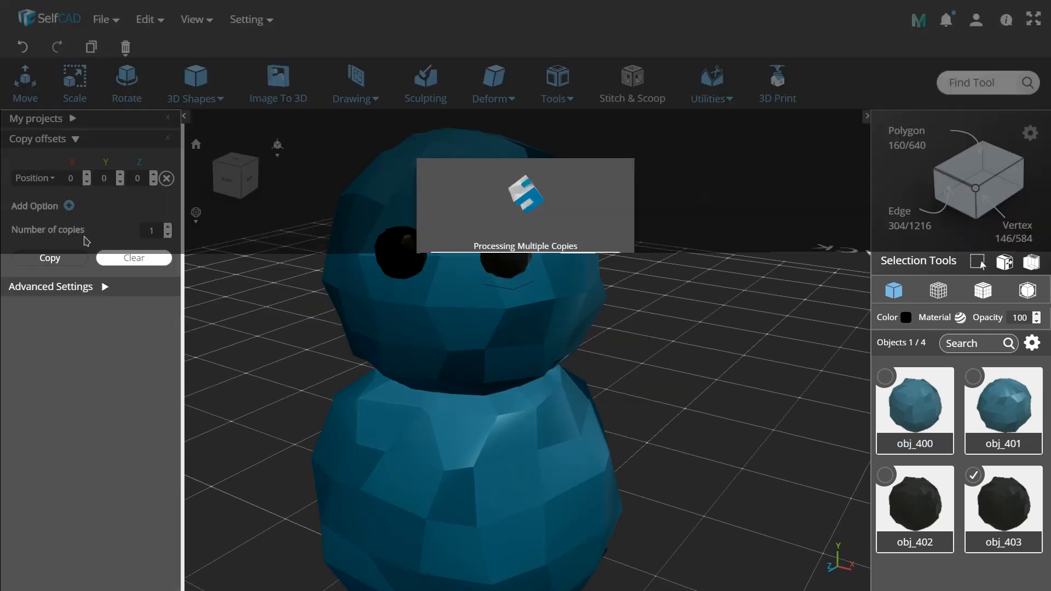
left_click(9, 94)
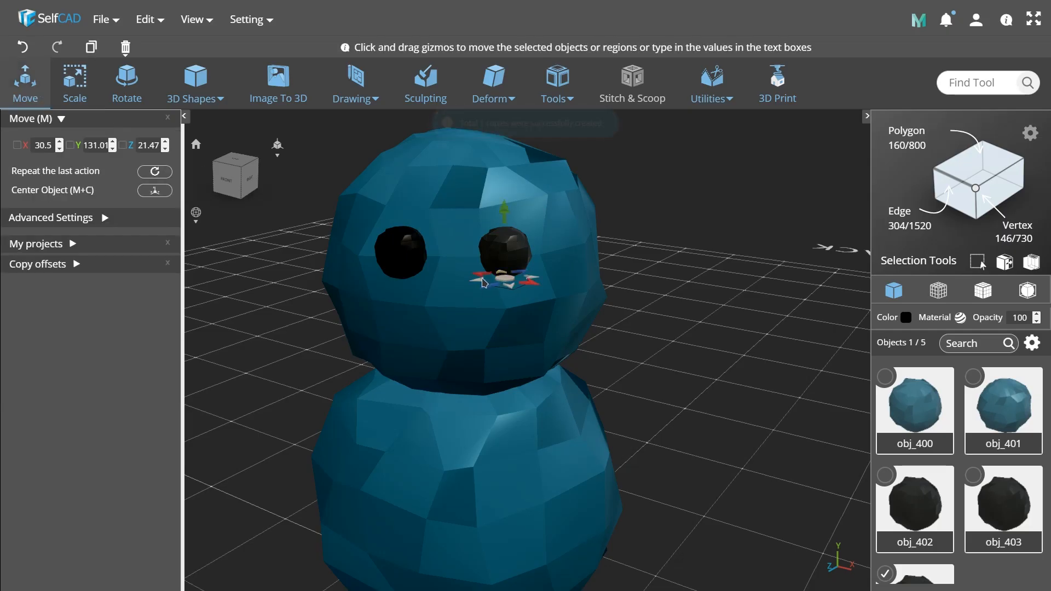
left_click_drag(514, 221, 512, 317)
Step: Scale the mouth ball down to about 5.39 × 5.03 × 5.18 and move it to about X 27.5, Z 26.47
scroll(512, 329, "up", 5)
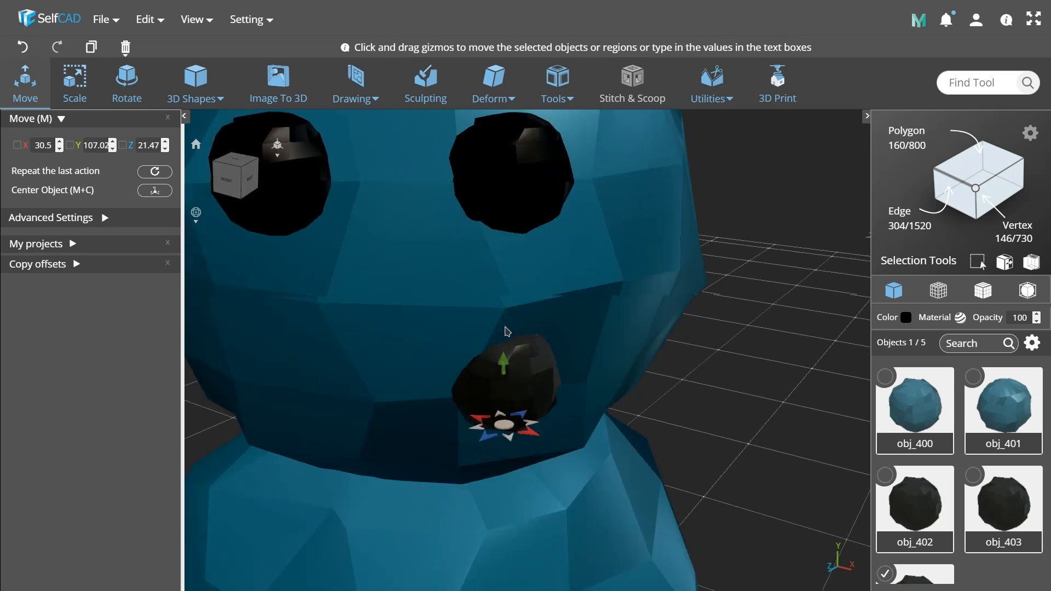
left_click(75, 91)
left_click_drag(525, 379, 498, 311)
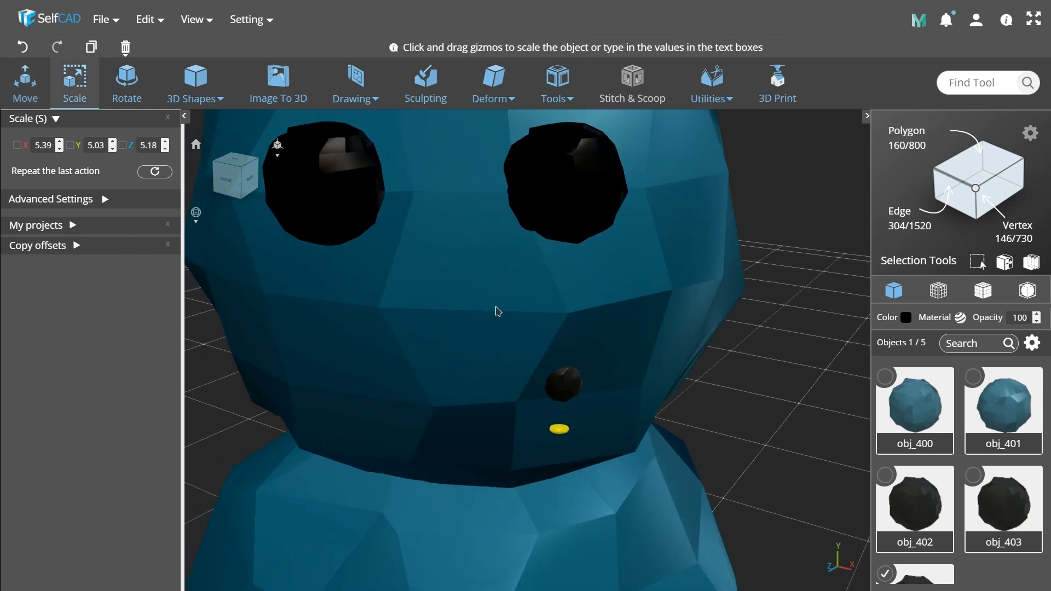
key("m")
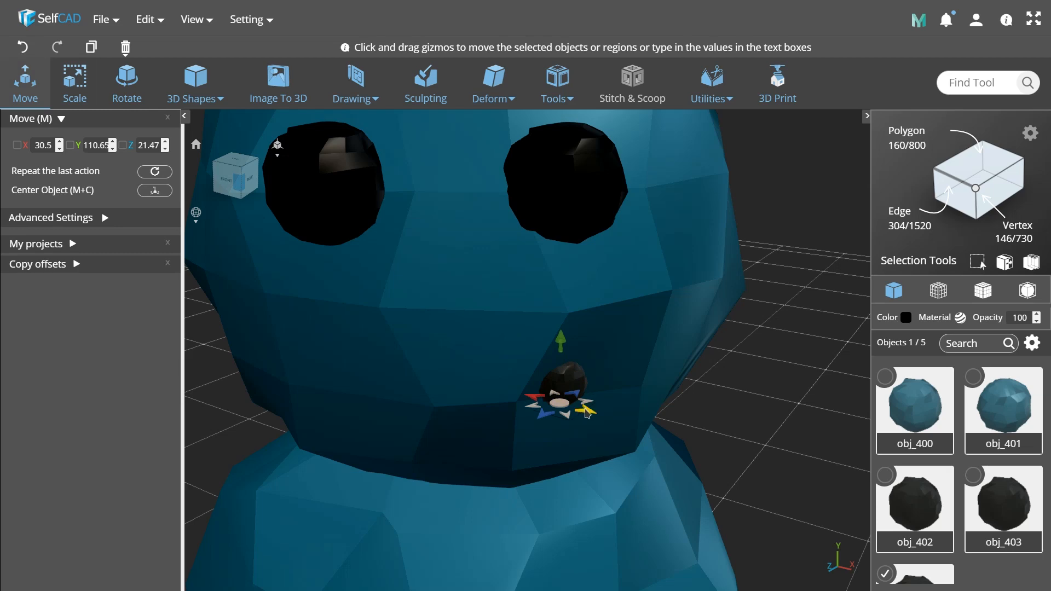
left_click_drag(549, 417, 503, 408)
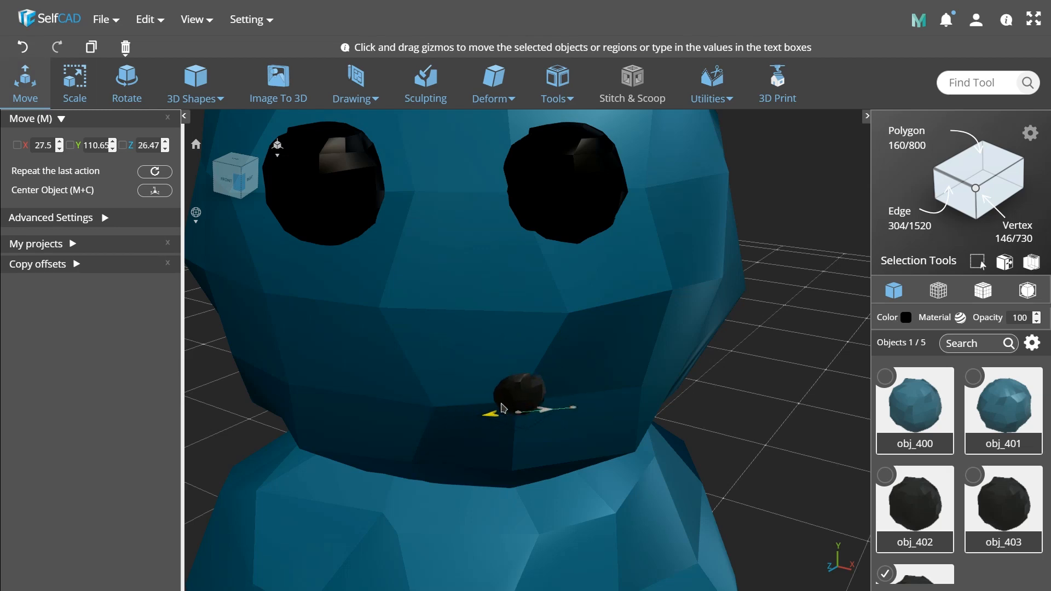
Step: Copy the mouth ball once and place the copy higher and outward as one end of the smile
scroll(600, 431, "down", 3)
left_click(76, 265)
left_click(67, 277)
left_click_drag(585, 413, 596, 355)
scroll(596, 331, "up", 3)
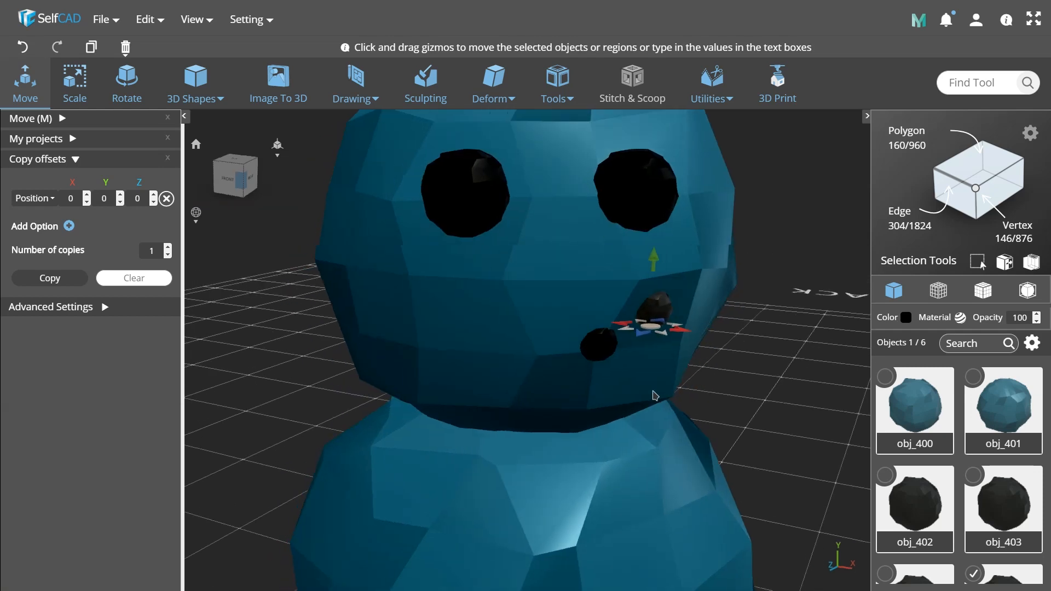
Step: Make two more copies of the mouth ball and position them to complete a curved four-dot smile
left_click(76, 278)
left_click_drag(626, 335, 566, 337)
left_click(76, 277)
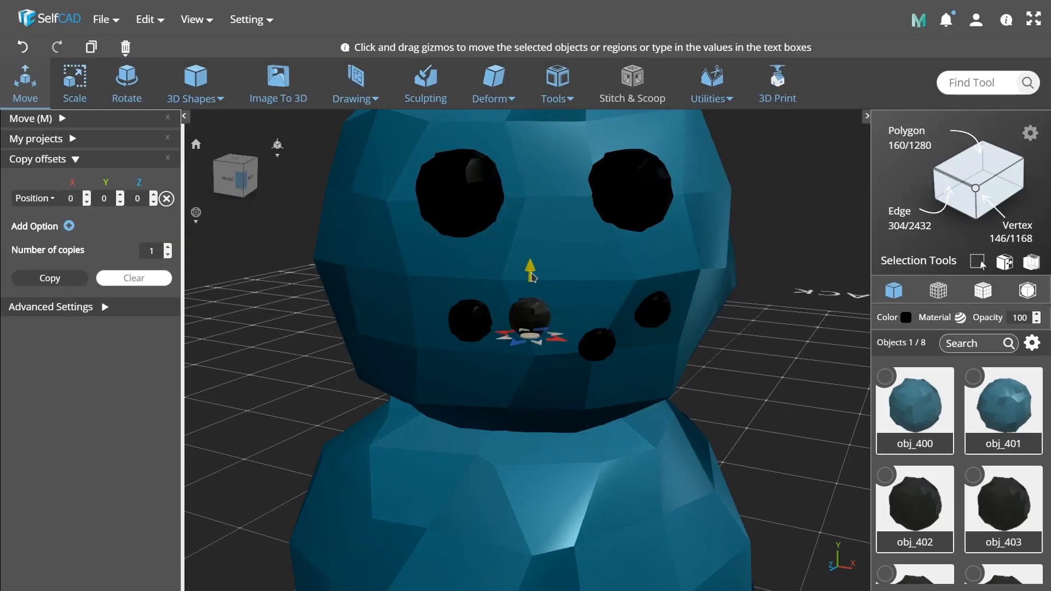
left_click_drag(532, 272, 536, 309)
left_click_drag(745, 334, 671, 341)
left_click(741, 345)
scroll(742, 345, "down", 3)
left_click_drag(741, 345, 691, 324)
Step: Copy the second eye once and move the copy well clear of the figure, to about X 100.5, Z -48.5
left_click(181, 99)
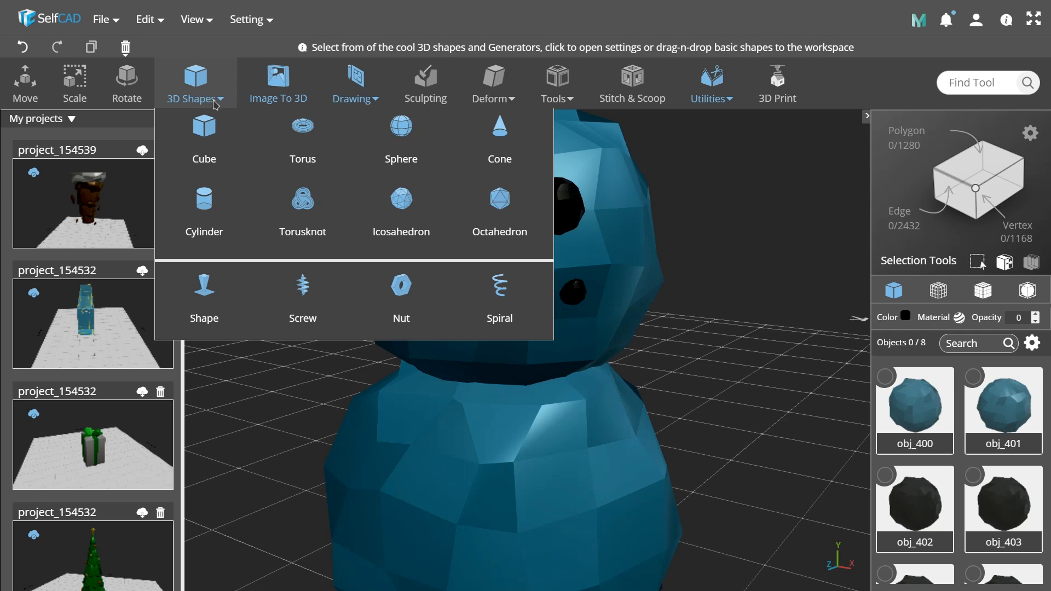
scroll(969, 449, "down", 1)
left_click(996, 518)
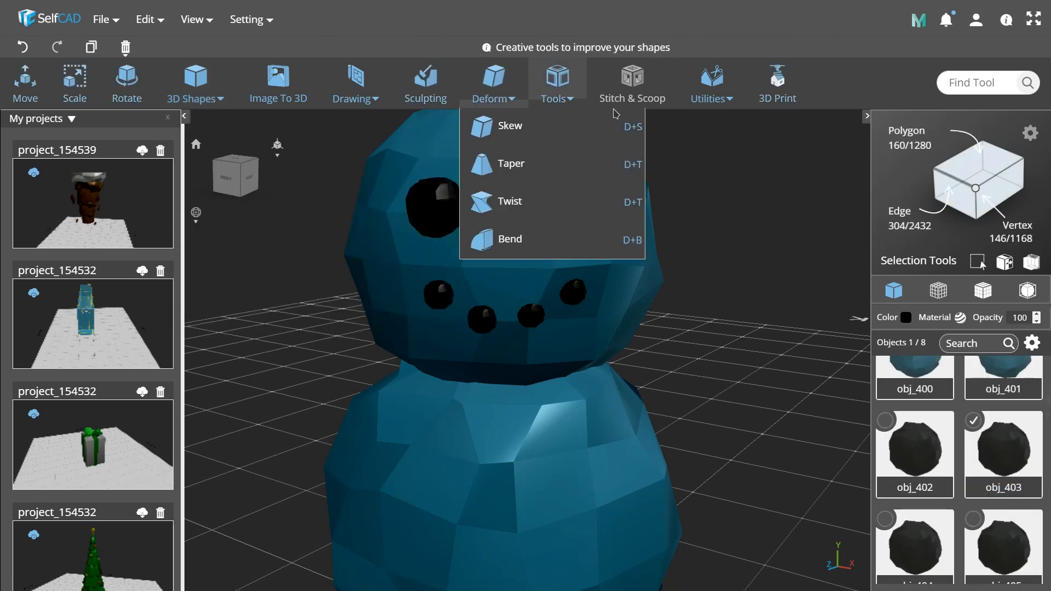
left_click(597, 391)
left_click(50, 258)
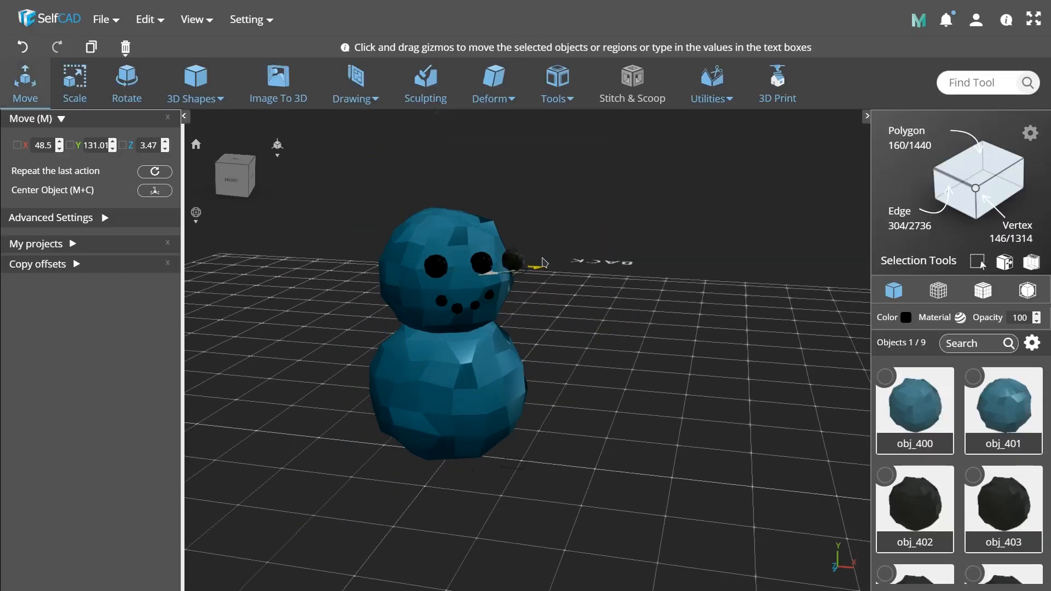
key("f")
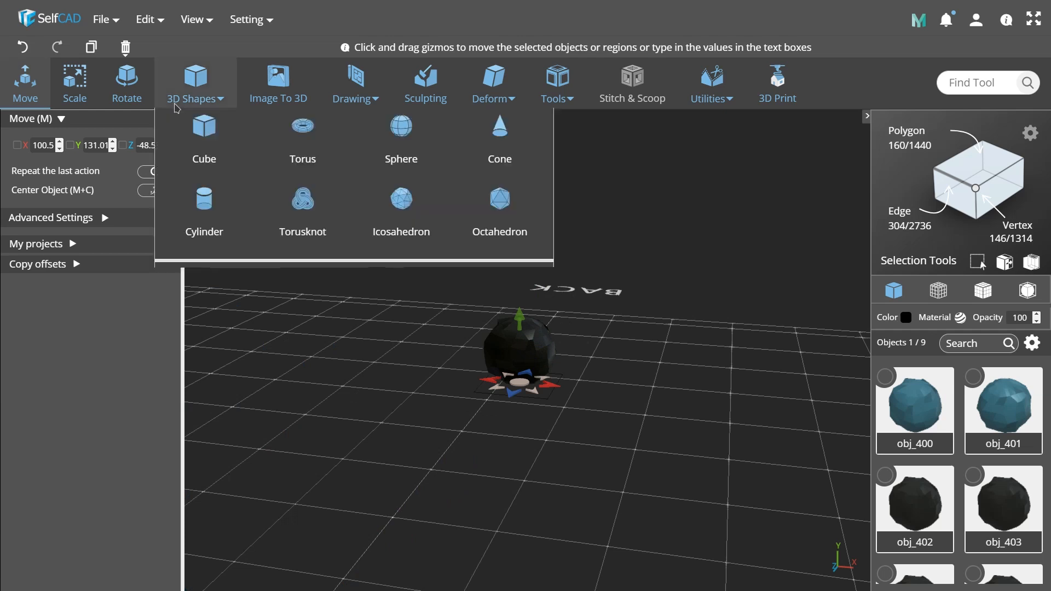
Step: Rotate the separated black ball about its X axis
left_click(127, 82)
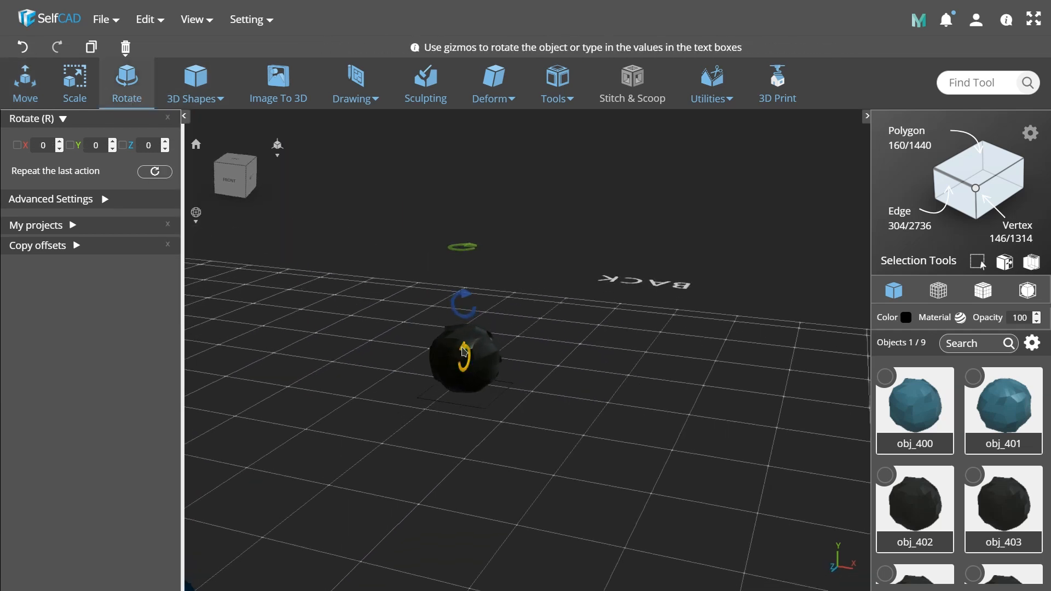
left_click_drag(464, 360, 431, 391)
left_click_drag(499, 452, 552, 416)
Step: In vertex selection, pick a vertex on the ball's front and pull it out along Z to about -3.55 as a spike
left_click(976, 188)
scroll(548, 405, "up", 3)
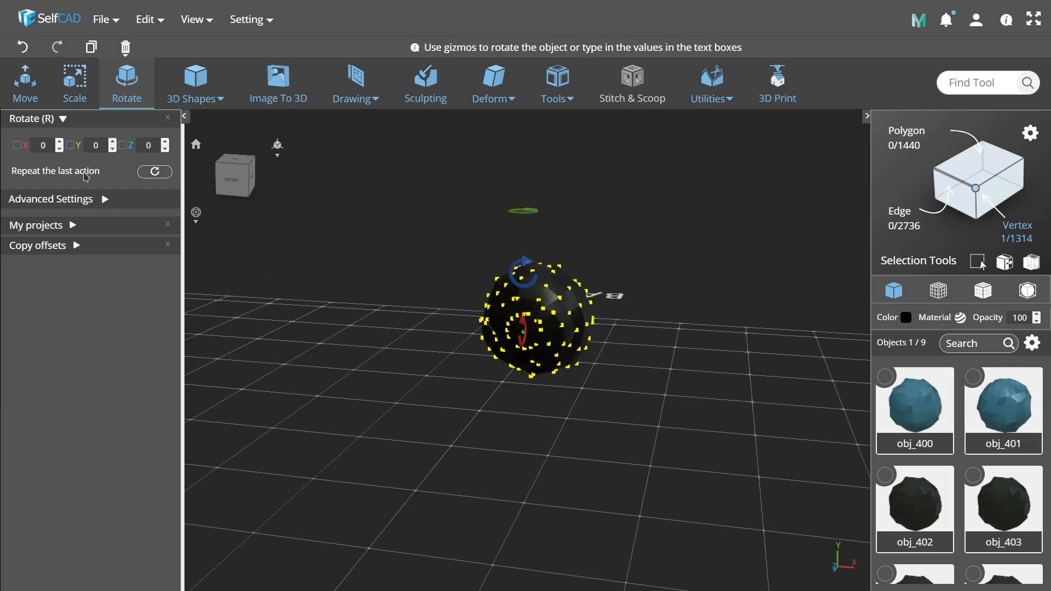
left_click(25, 83)
left_click_drag(590, 460, 577, 503)
right_click_drag(620, 427, 720, 313)
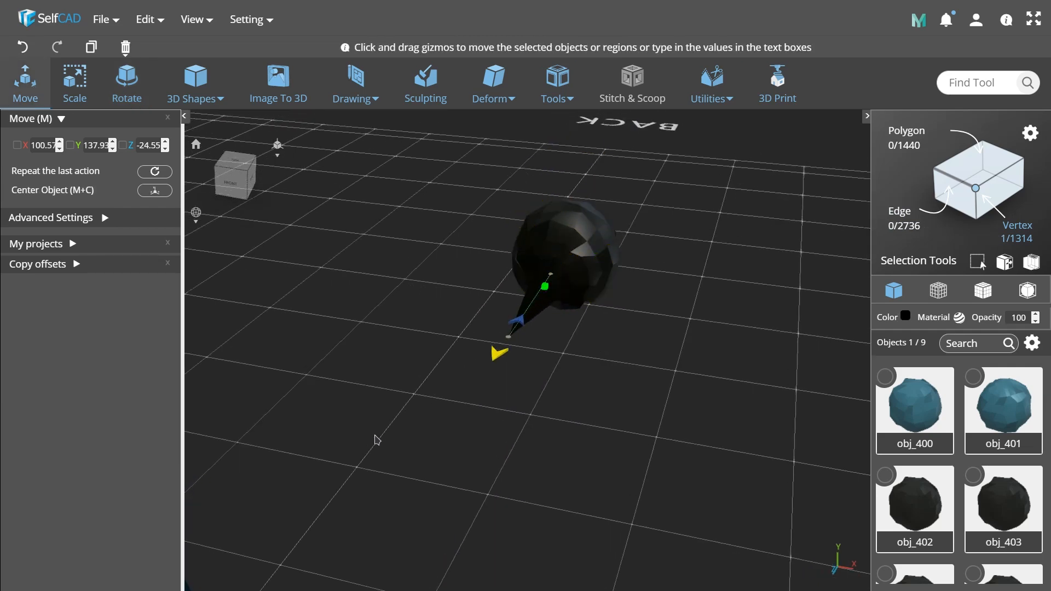
left_click_drag(382, 435, 510, 378)
left_click_drag(455, 418, 329, 553)
Step: Display the mesh as solid with wireframe and select the first vertices around the base of the spike
scroll(577, 364, "up", 5)
scroll(685, 287, "up", 4)
scroll(683, 437, "down", 8)
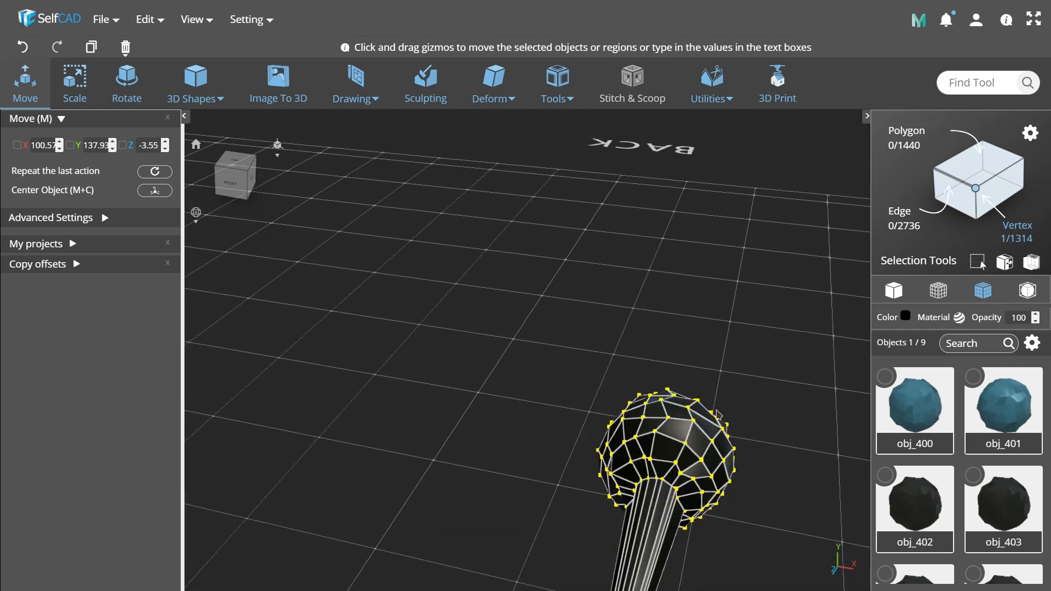
right_click_drag(728, 542, 697, 474)
double_click(601, 320)
left_click(592, 322)
left_click(580, 311)
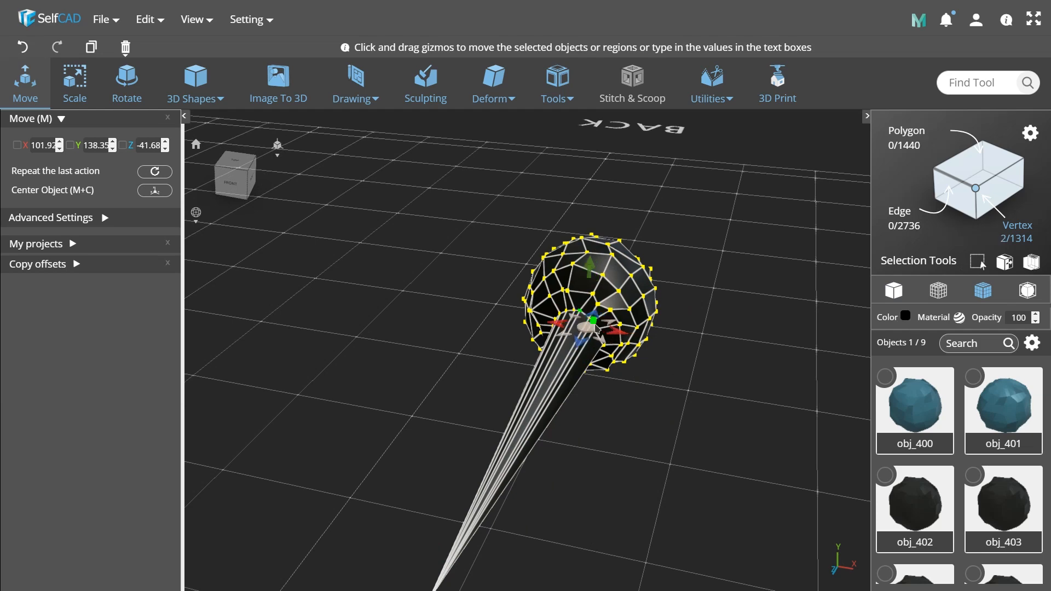
scroll(591, 326, "up", 5)
left_click(517, 230)
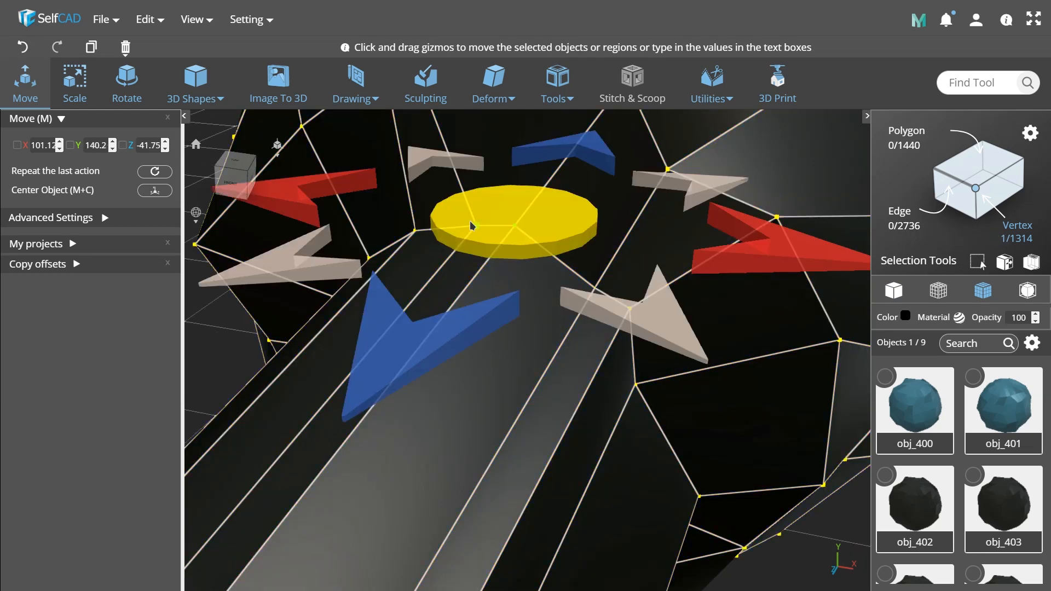
left_click(414, 230)
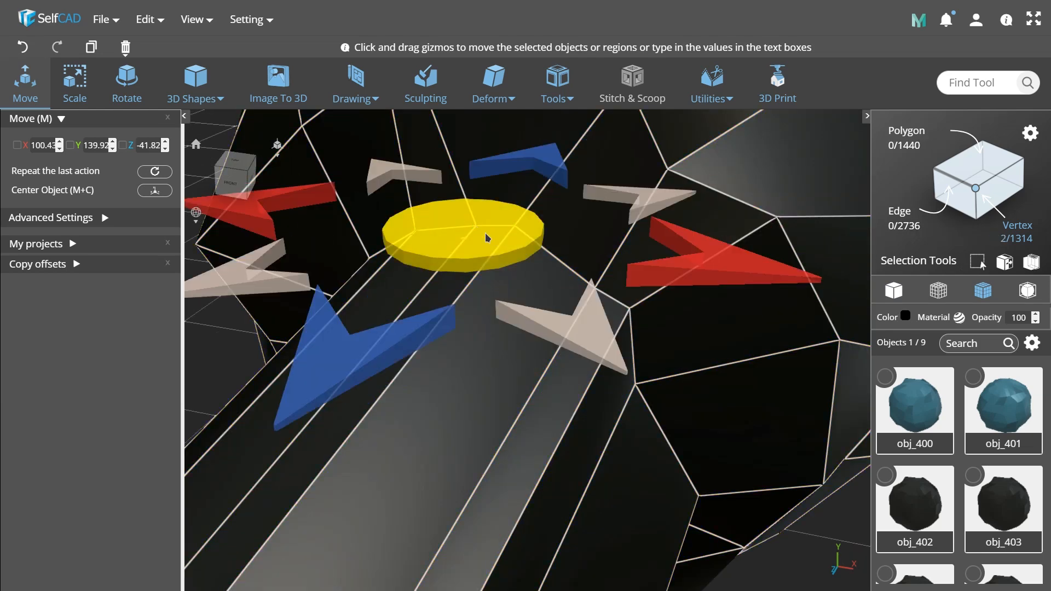
left_click(630, 310)
scroll(624, 318, "down", 10)
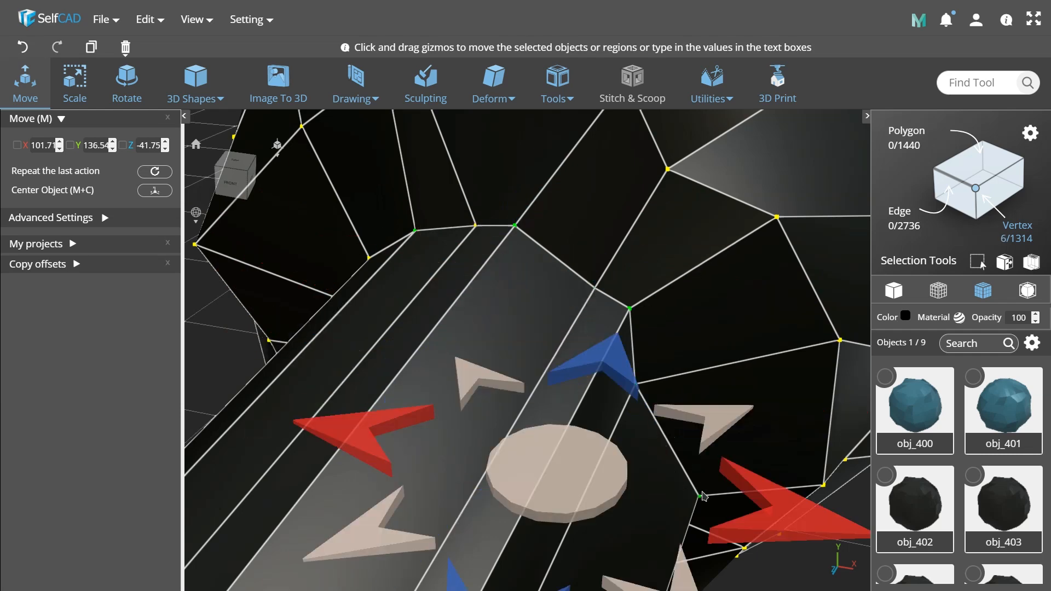
Step: Extend the vertex selection around the other side of the spike's base
scroll(581, 531, "up", 5)
scroll(538, 453, "down", 5)
scroll(556, 416, "up", 8)
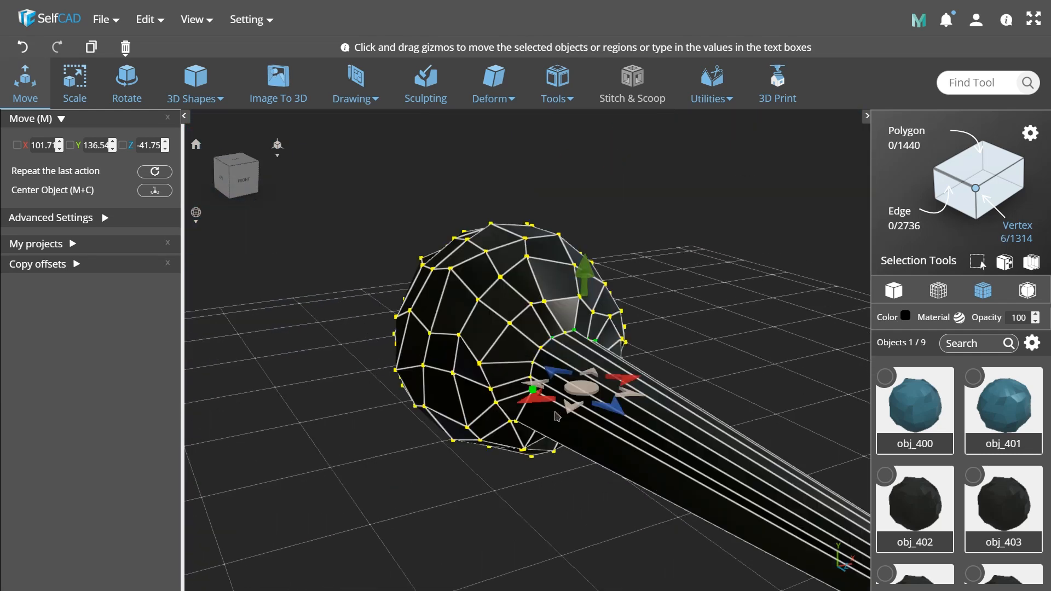
scroll(536, 355, "down", 5)
left_click(523, 298)
left_click(513, 326)
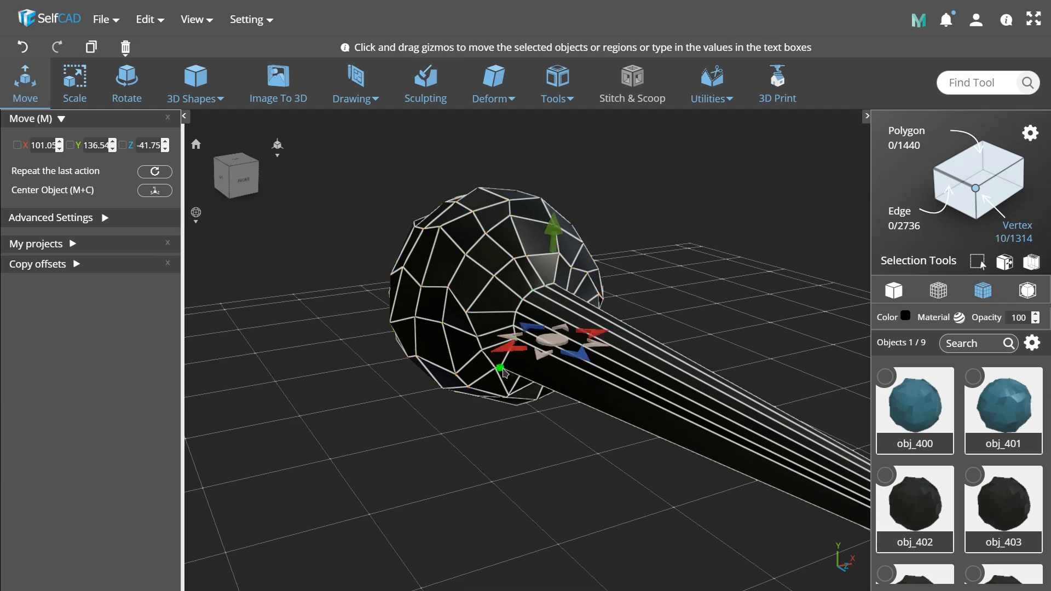
left_click(502, 370)
Step: Complete the vertex ring around the spike's base and move it along Z to about -27.89 to form a cone
right_click_drag(503, 370, 612, 438)
right_click_drag(644, 311, 294, 253)
left_click(509, 275)
right_click_drag(496, 333, 494, 307)
left_click_drag(495, 307, 392, 348)
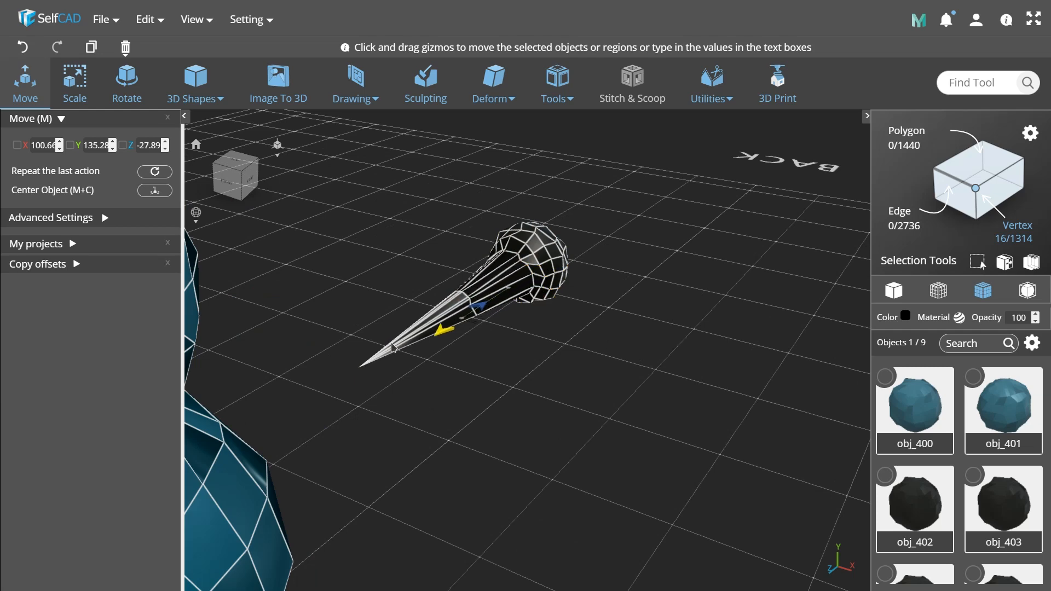
Step: Select the entire cone mesh and colour it orange (#ff8535)
right_click_drag(509, 411, 545, 394)
key("ctrl+a")
scroll(591, 375, "down", 5)
right_click_drag(454, 403, 506, 401)
left_click(906, 318)
left_click(901, 386)
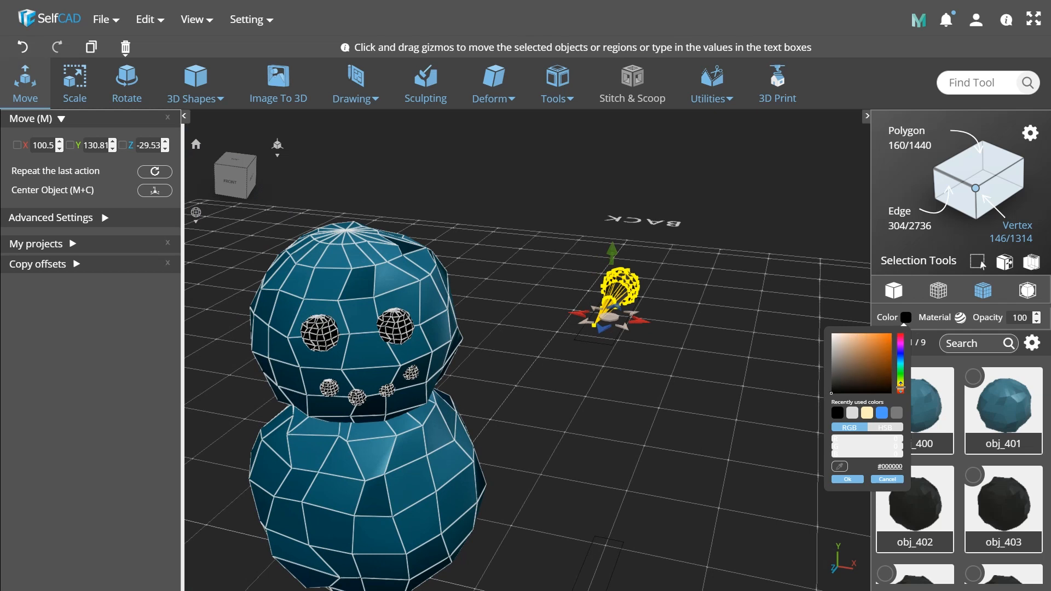
left_click_drag(876, 339, 875, 324)
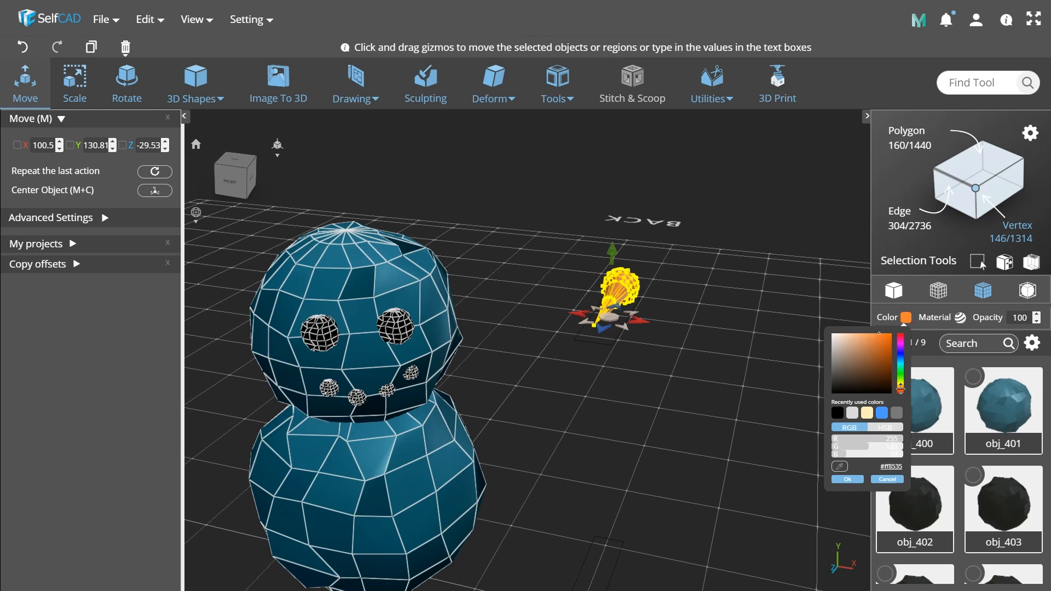
Step: Move the orange cone onto the snowman's face between the eyes and deselect it
right_click_drag(789, 461, 626, 283)
left_click_drag(633, 278, 345, 300)
left_click(125, 90)
key("Escape")
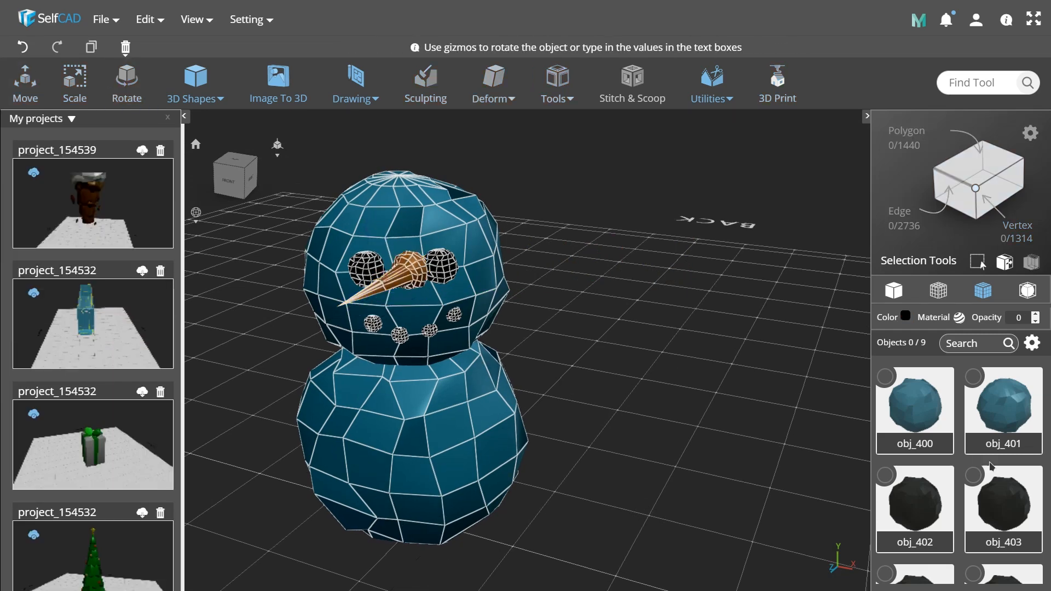
Step: Select the orange cone again and rotate it so its tip points straight out of the face
scroll(980, 463, "down", 5)
left_click(885, 483)
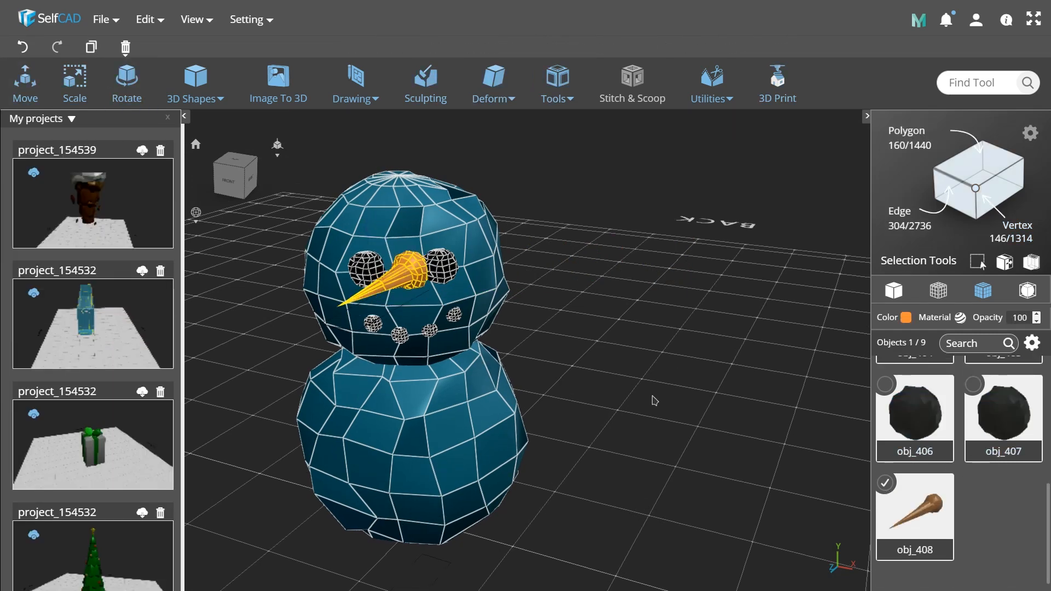
left_click(126, 82)
left_click_drag(354, 169, 293, 287)
left_click_drag(290, 242, 295, 260)
Step: Position the nose between the eyes and the mouth at about X 27.75, Y 120.81, Z 40.74
left_click(35, 87)
left_click_drag(415, 301, 427, 272)
left_click_drag(407, 225, 410, 253)
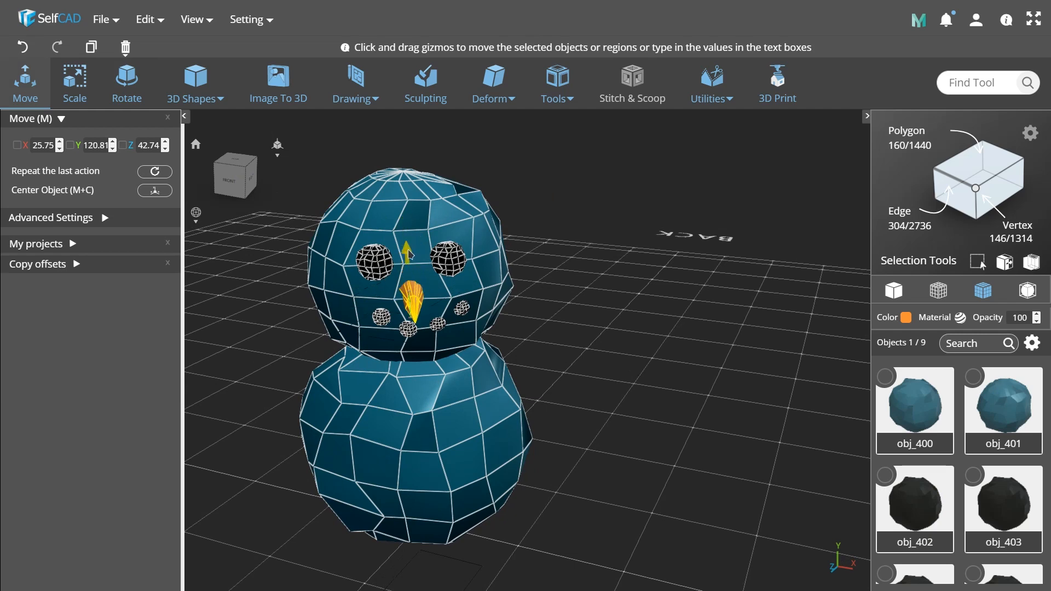
left_click_drag(500, 392, 485, 249)
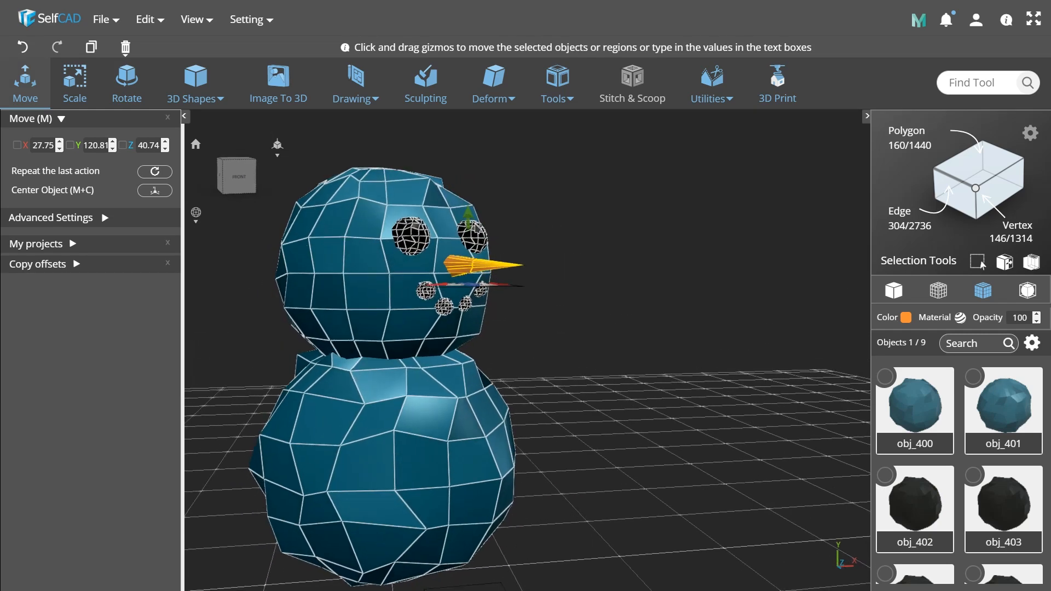
left_click_drag(558, 269, 469, 320)
left_click(544, 335)
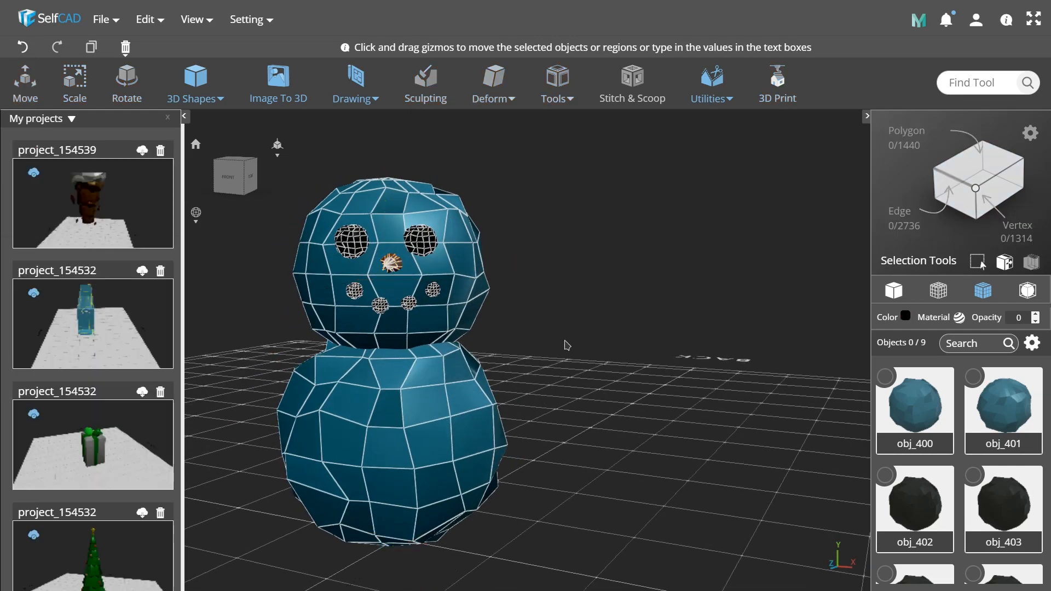
Step: Add a cylinder with top and bottom radius 50, height 100 and 27 vertical segments
scroll(563, 357, "down", 3)
left_click_drag(562, 354, 495, 307)
left_click(196, 88)
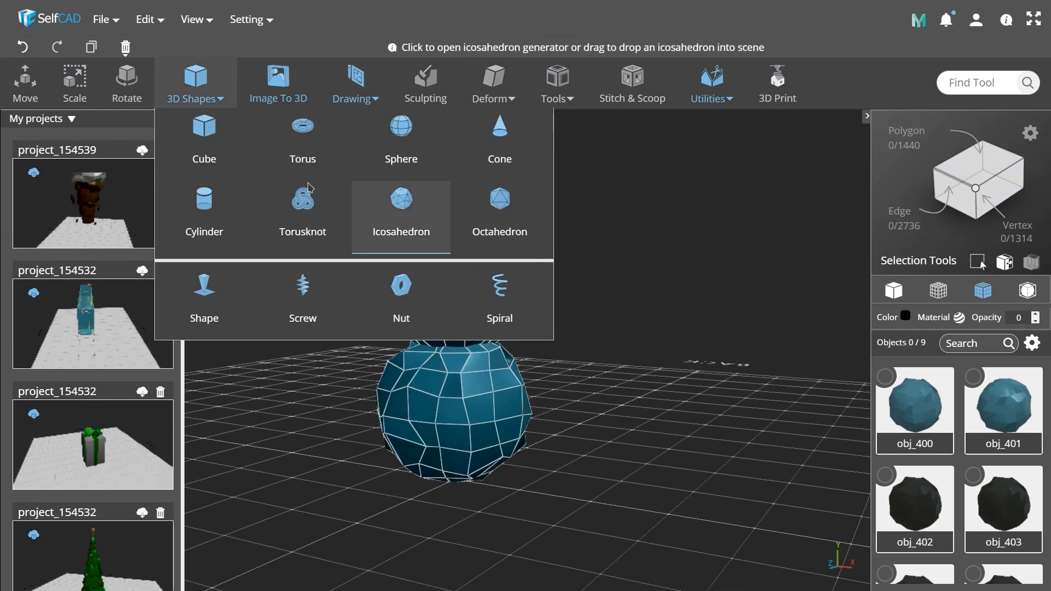
left_click(225, 210)
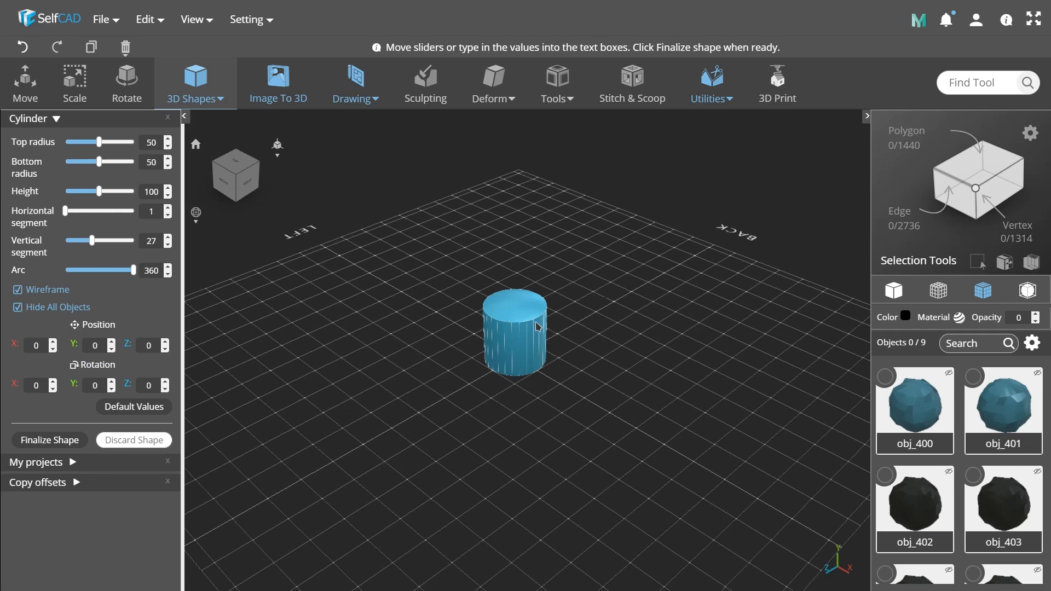
scroll(540, 327, "up", 3)
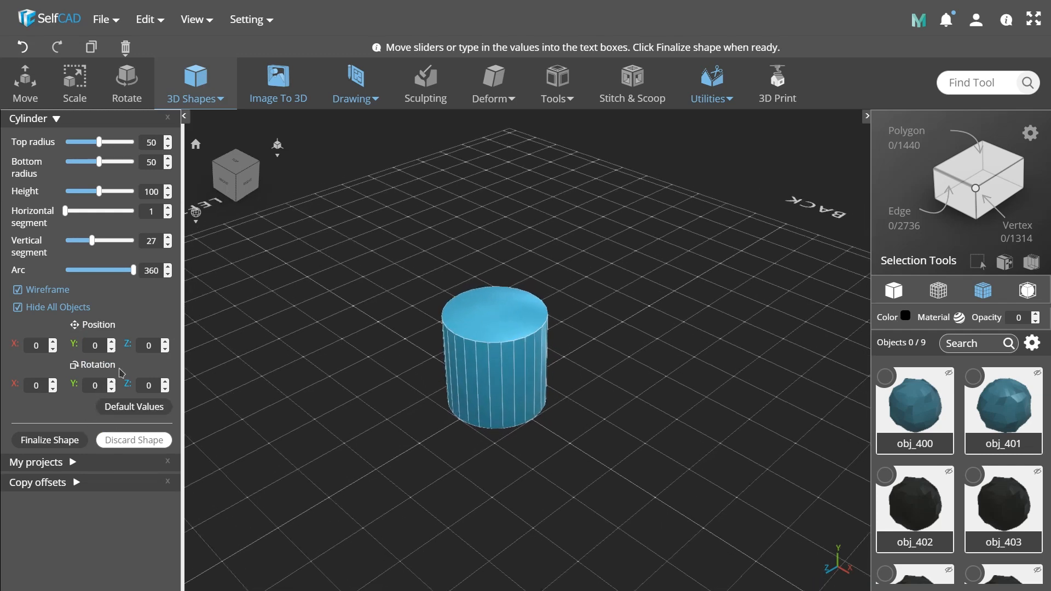
left_click(50, 440)
Step: Move the cylinder clear of the snowman to X 111, Z -111
scroll(446, 376, "up", 2)
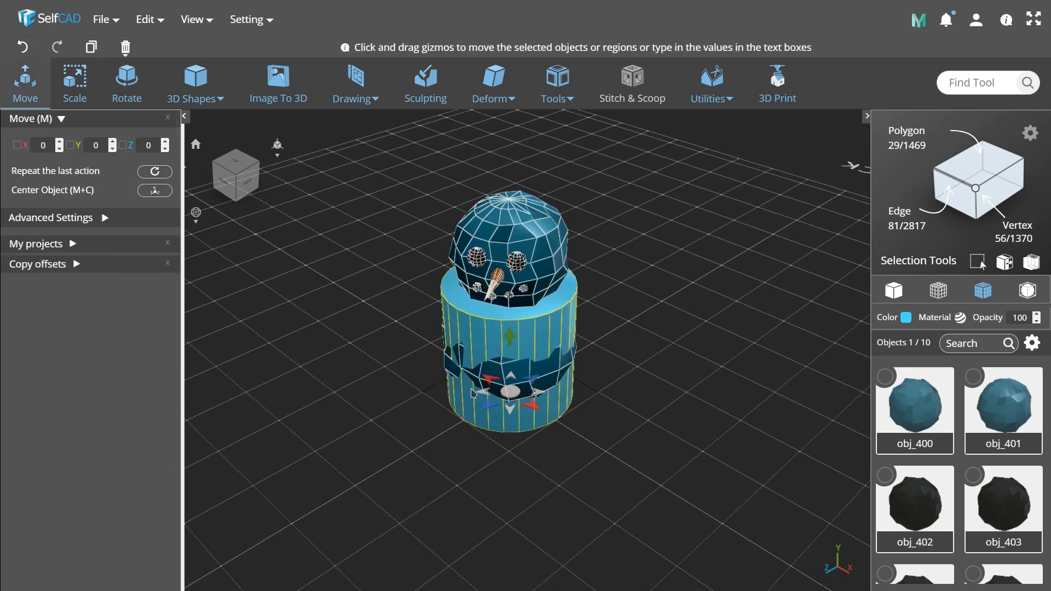
left_click_drag(539, 392, 712, 392)
right_click_drag(712, 392, 493, 399)
left_click_drag(416, 430, 466, 416)
right_click_drag(466, 416, 324, 277)
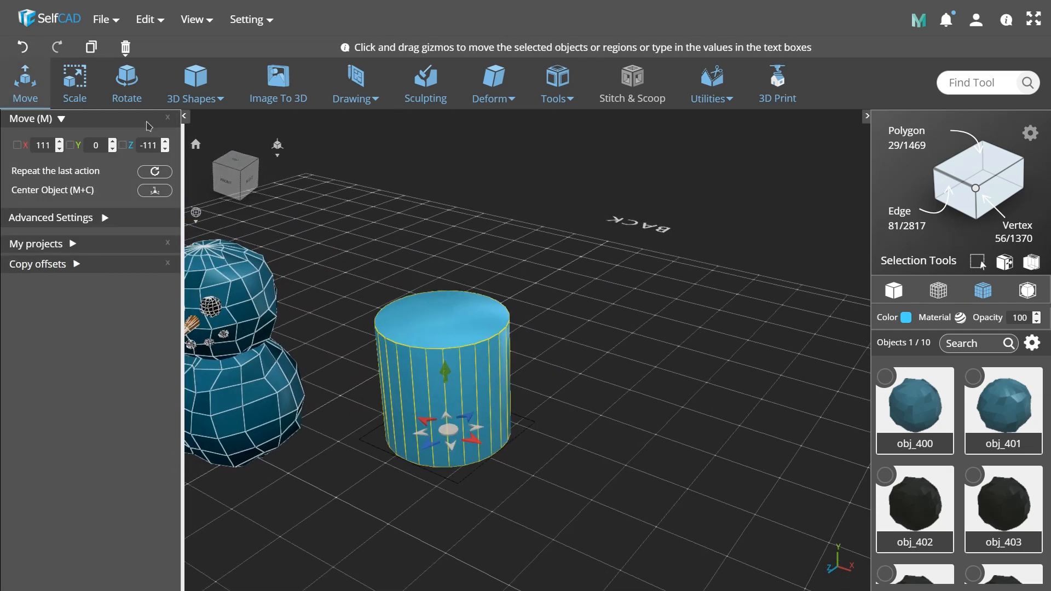
Step: Scale the cylinder down, stretch it and adjust its vertical position
left_click(84, 99)
left_click_drag(445, 430, 376, 333)
scroll(477, 417, "up", 1)
scroll(477, 418, "up", 2)
left_click_drag(449, 352, 400, 93)
left_click(31, 85)
left_click_drag(445, 351, 441, 493)
Step: Scale the cylinder into a tall, thin pole of about 23.62 by 186.66 by 23.58
key("s")
scroll(462, 465, "up", 1)
left_click_drag(448, 361, 466, 445)
left_click_drag(471, 484, 458, 336)
scroll(537, 273, "down", 4)
left_click_drag(536, 270, 536, 280)
scroll(485, 239, "up", 4)
left_click_drag(485, 554, 507, 559)
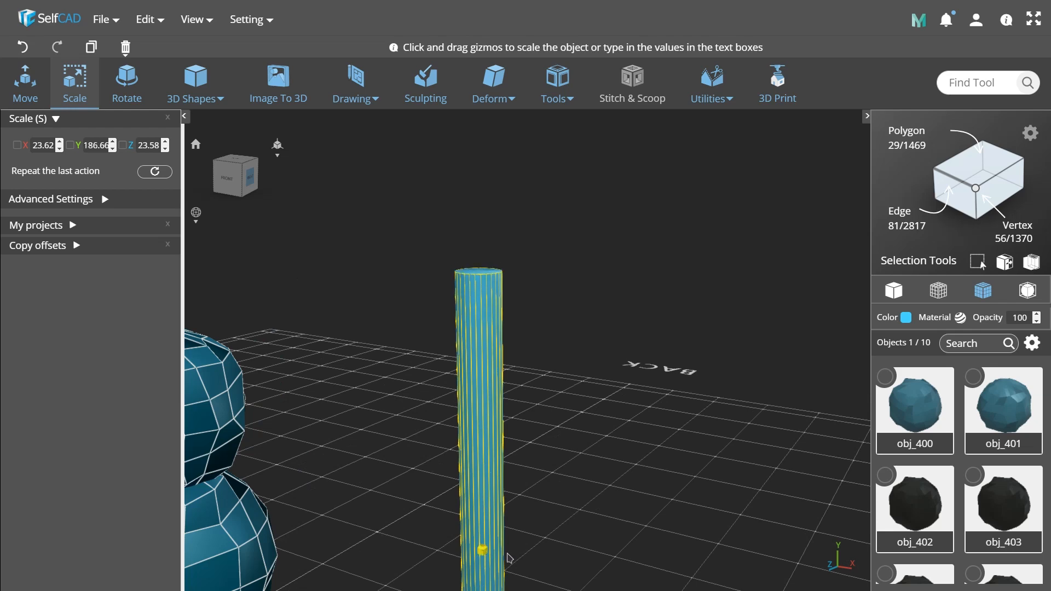
Step: Select the pole's top polygon and extrude it upward to add a short band
left_click(978, 179)
left_click_drag(544, 351, 545, 376)
left_click(480, 306)
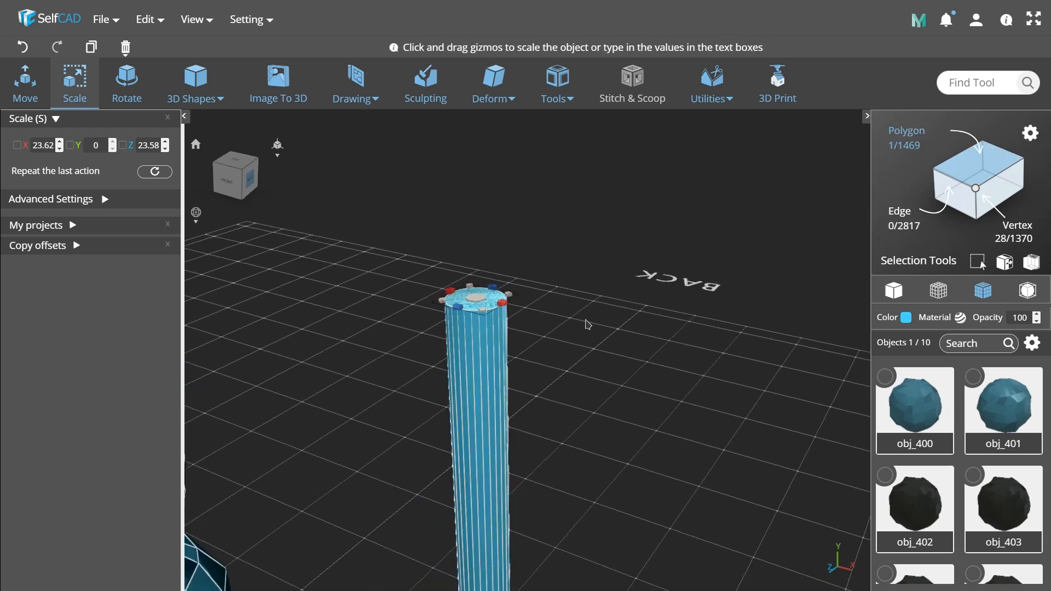
left_click(558, 87)
left_click(578, 200)
left_click_drag(474, 305, 478, 275)
scroll(513, 274, "up", 3)
right_click_drag(528, 282, 598, 290)
left_click(32, 234)
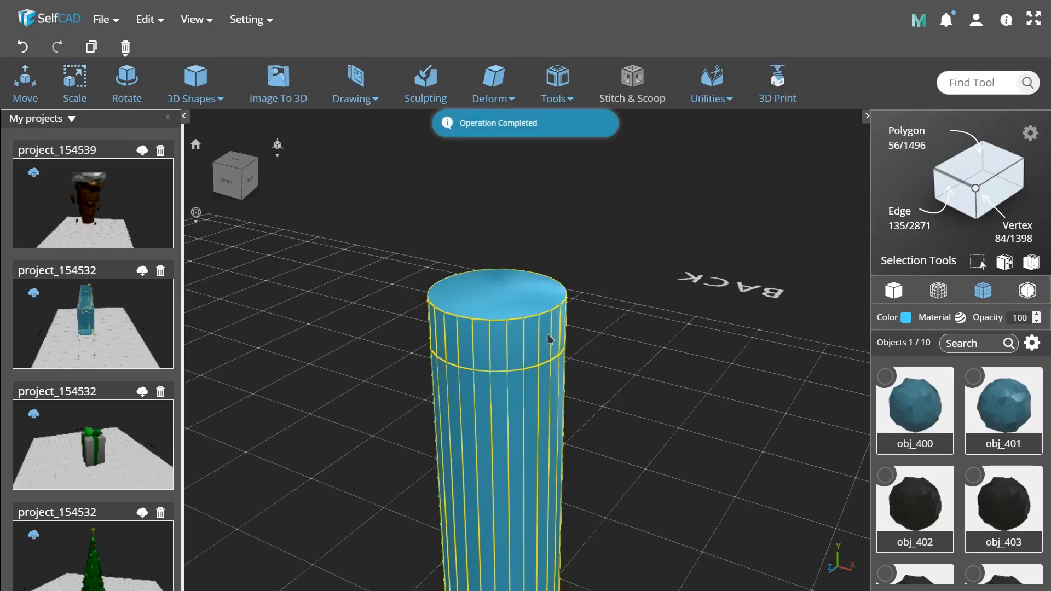
Step: Select a single side polygon on the band at the pole's upper end
left_click_drag(680, 335, 646, 323)
left_click(977, 170)
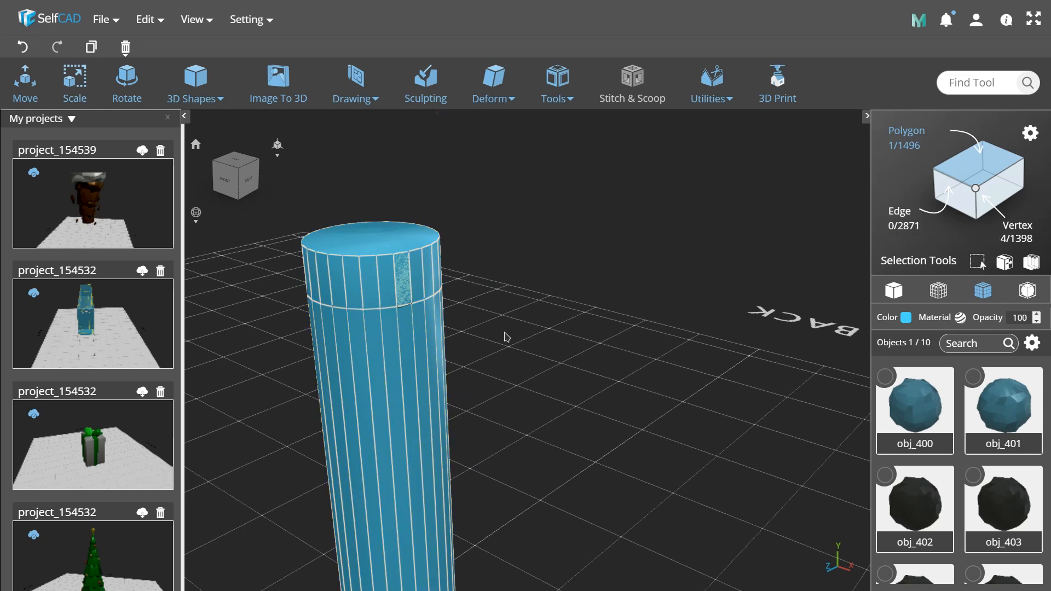
left_click_drag(469, 325, 495, 274)
Step: Try to raise the selected side polygon to about Y 198.66
key("m")
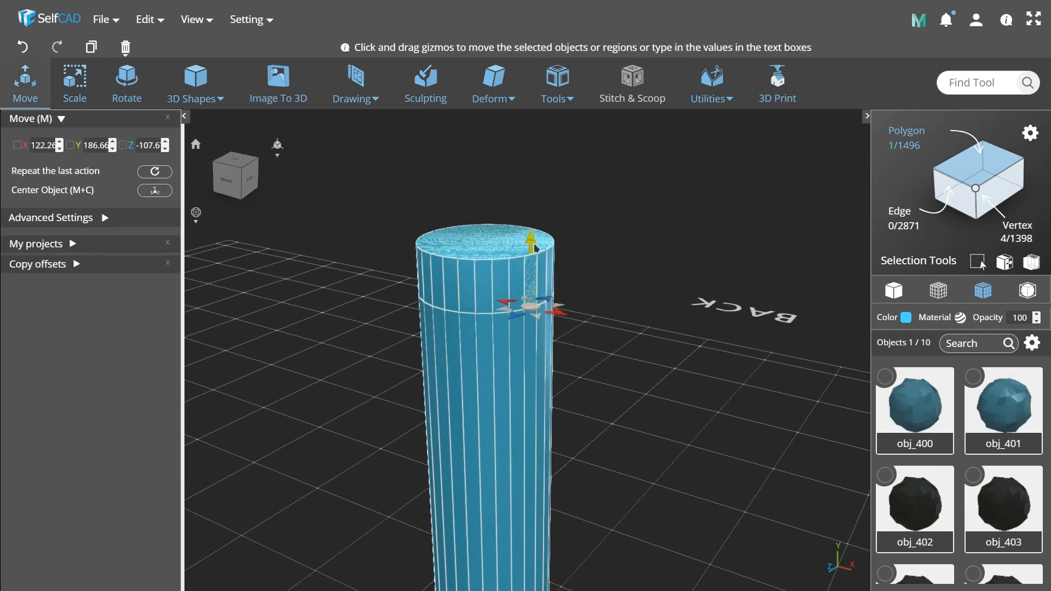
left_click_drag(531, 247, 535, 165)
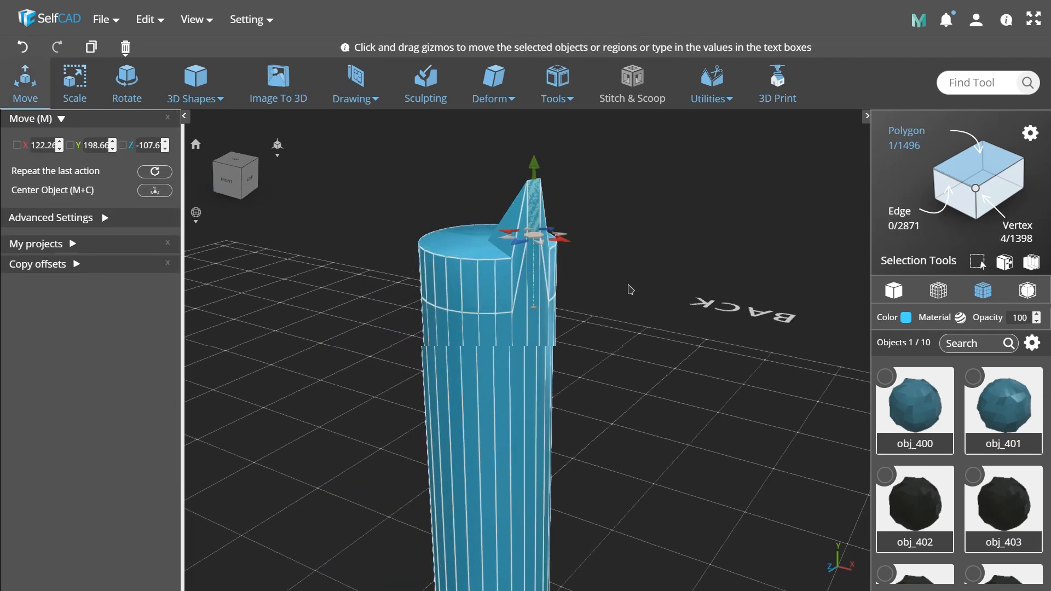
left_click_drag(629, 289, 628, 284)
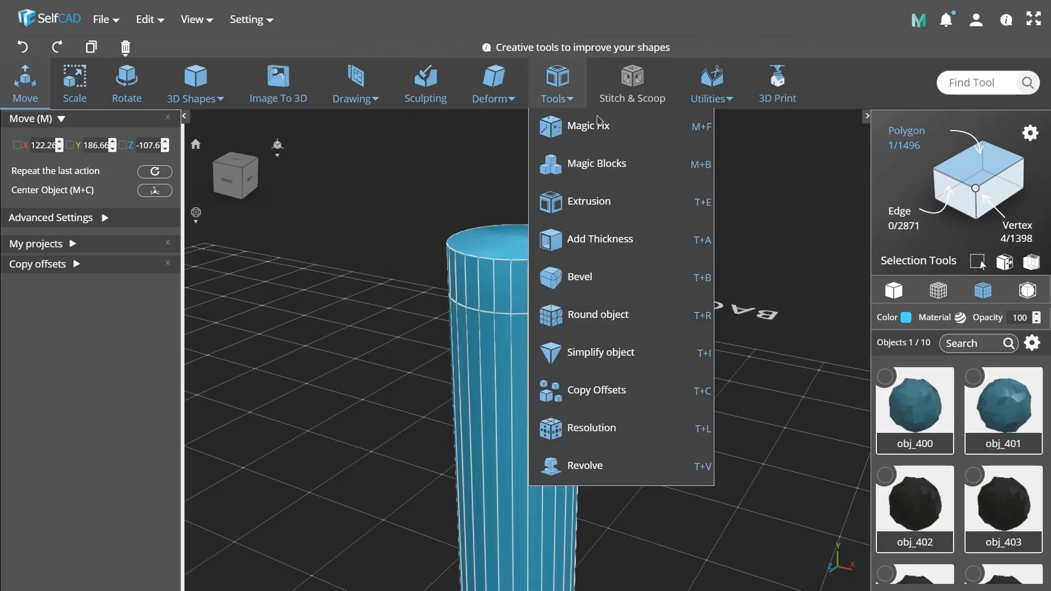
Step: Try to extrude the side polygon by 13.64 and raise its end face to about Y 204.66
left_click(598, 199)
left_click_drag(498, 261, 672, 322)
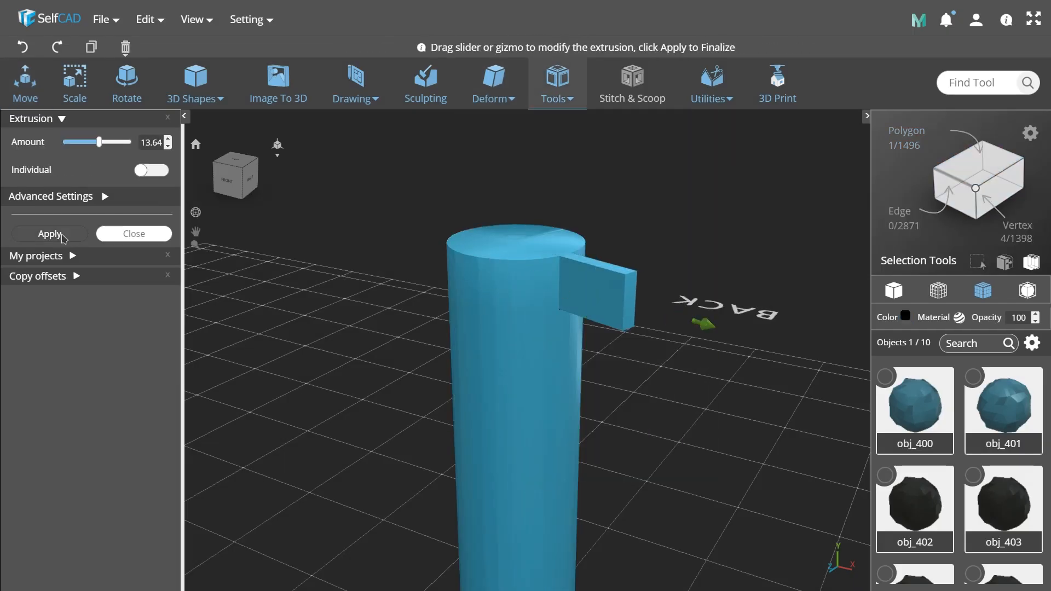
left_click(61, 235)
left_click(25, 83)
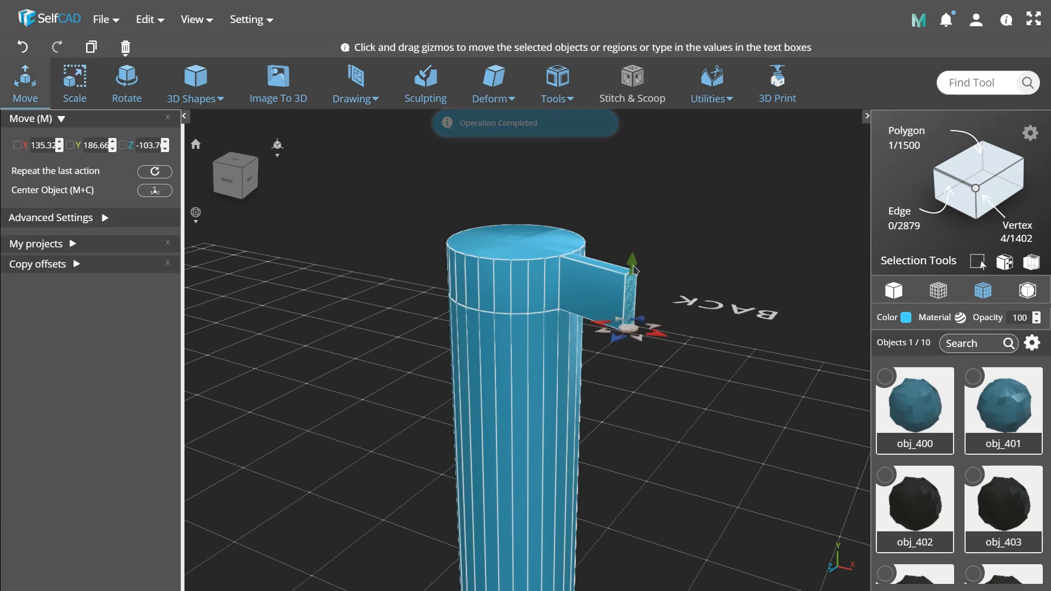
left_click_drag(632, 263, 633, 137)
left_click_drag(517, 243, 547, 268)
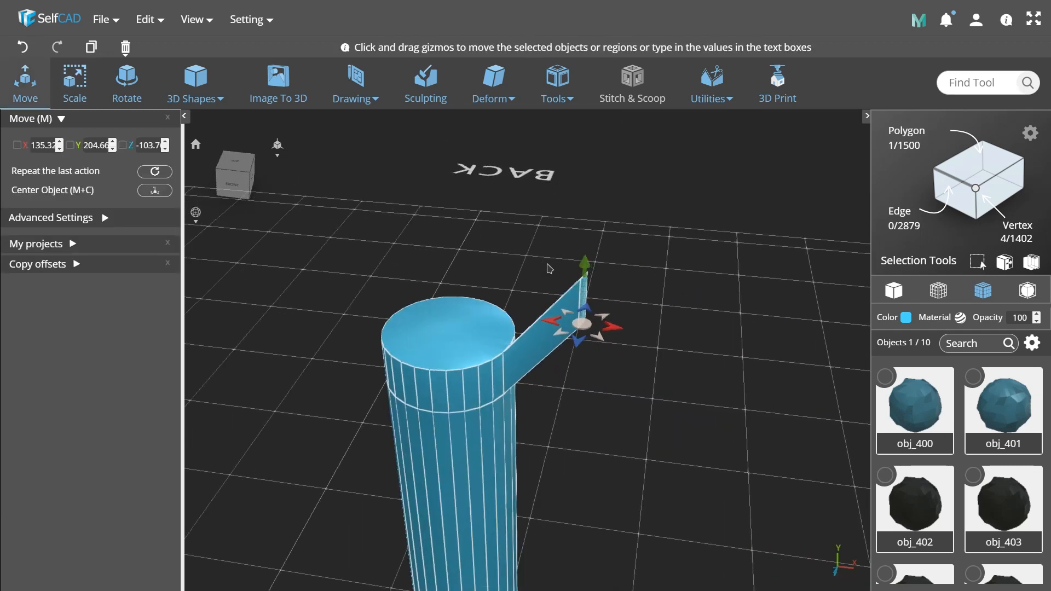
mouse_move(615, 334)
left_mouse_down()
mouse_move(551, 305)
mouse_move(612, 322)
mouse_move(606, 332)
mouse_move(636, 331)
left_mouse_up()
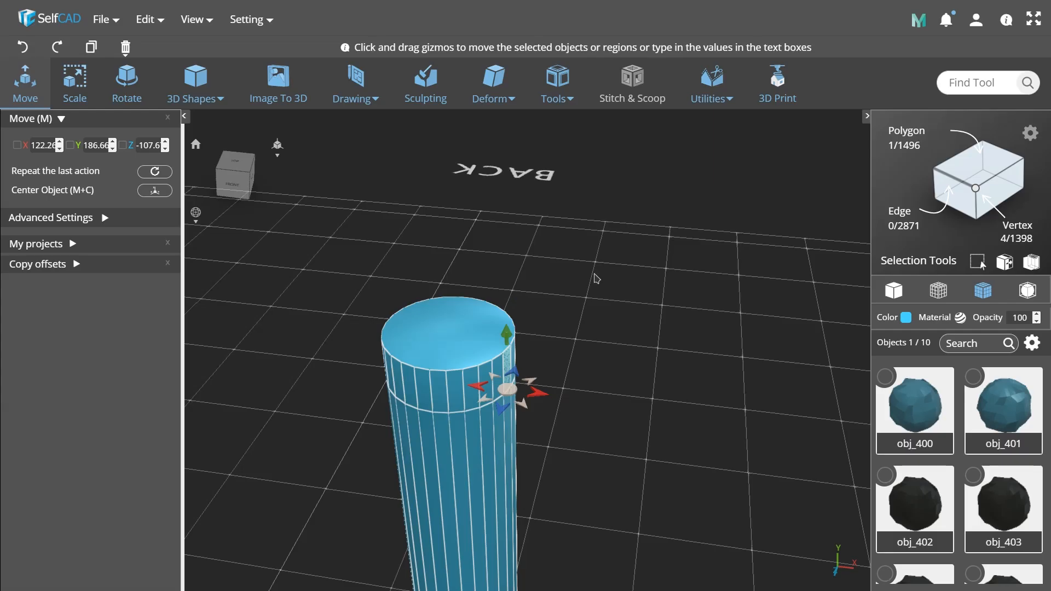
Step: Extrude the selected side polygon outward by 1.76 to form a short stub
left_click(557, 88)
left_click(564, 199)
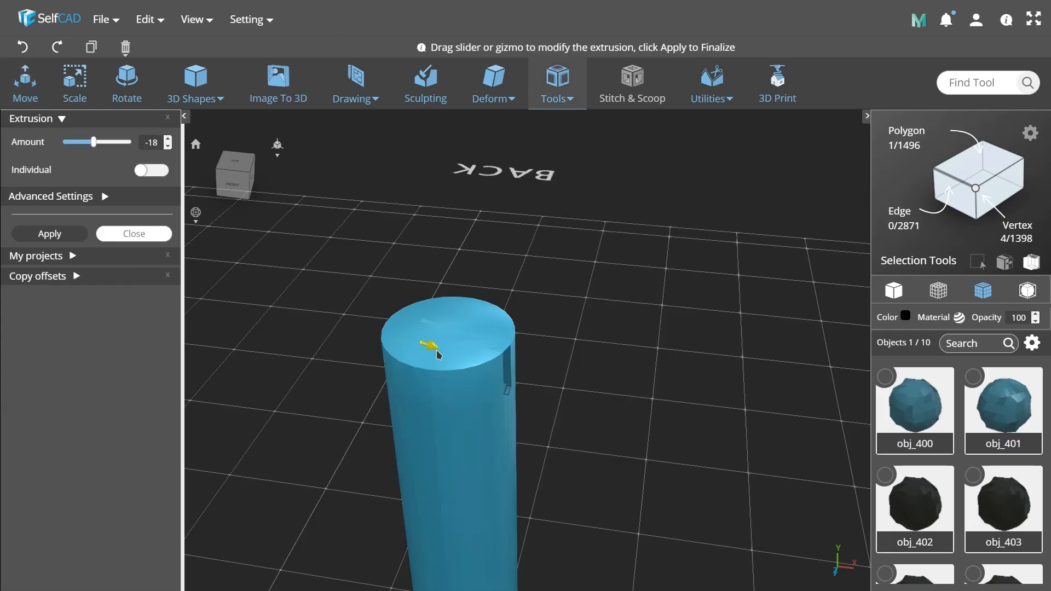
left_click_drag(533, 396, 529, 390)
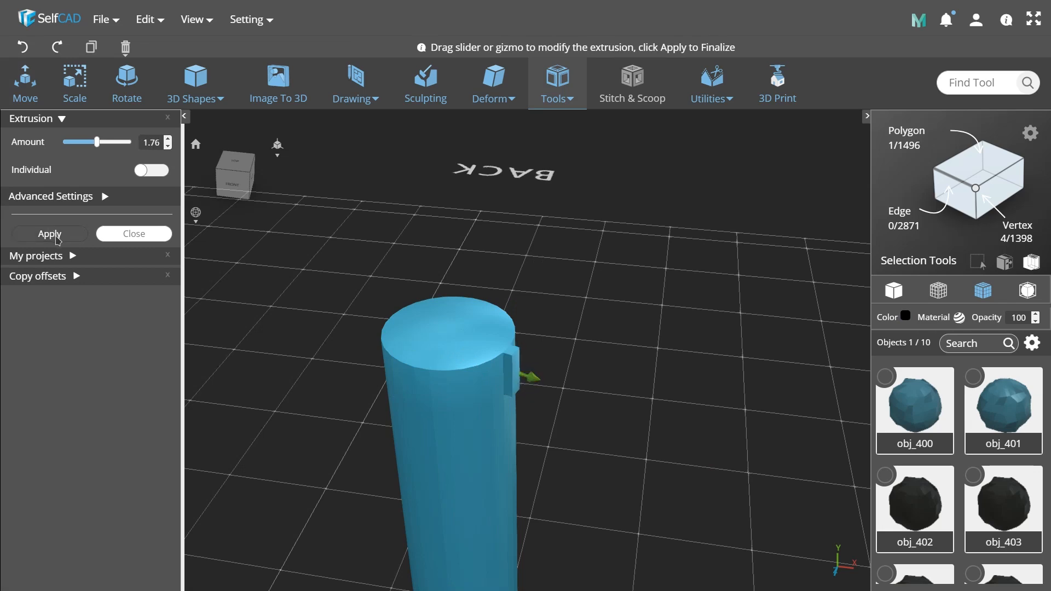
left_click(49, 234)
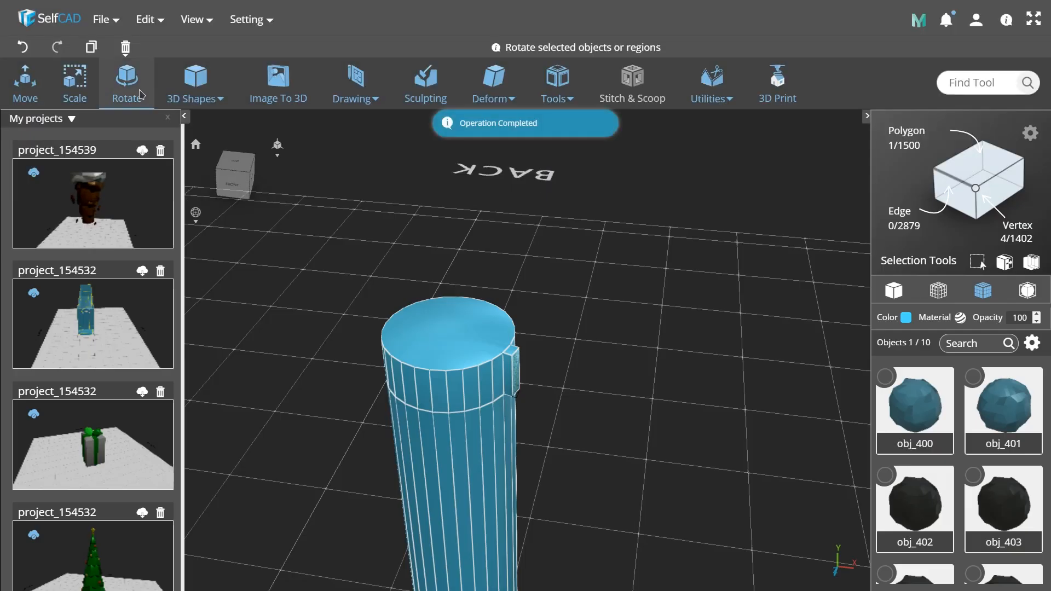
Step: Rotate the stub's end face to tilt it relative to the pole
left_click(127, 82)
left_click_drag(307, 383, 350, 285)
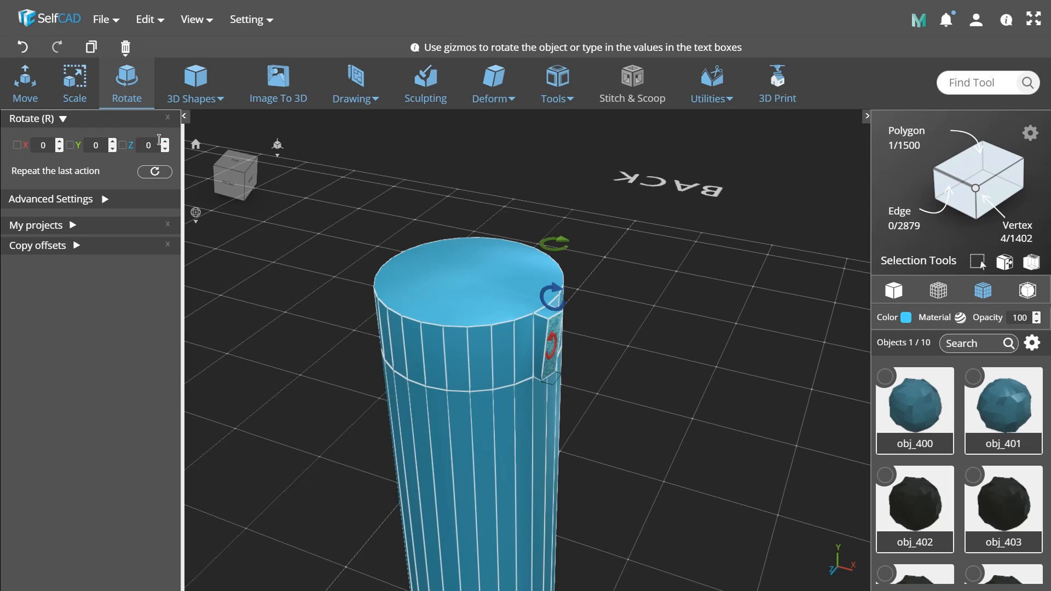
left_click_drag(680, 395, 683, 385)
left_click_drag(573, 369, 203, 171)
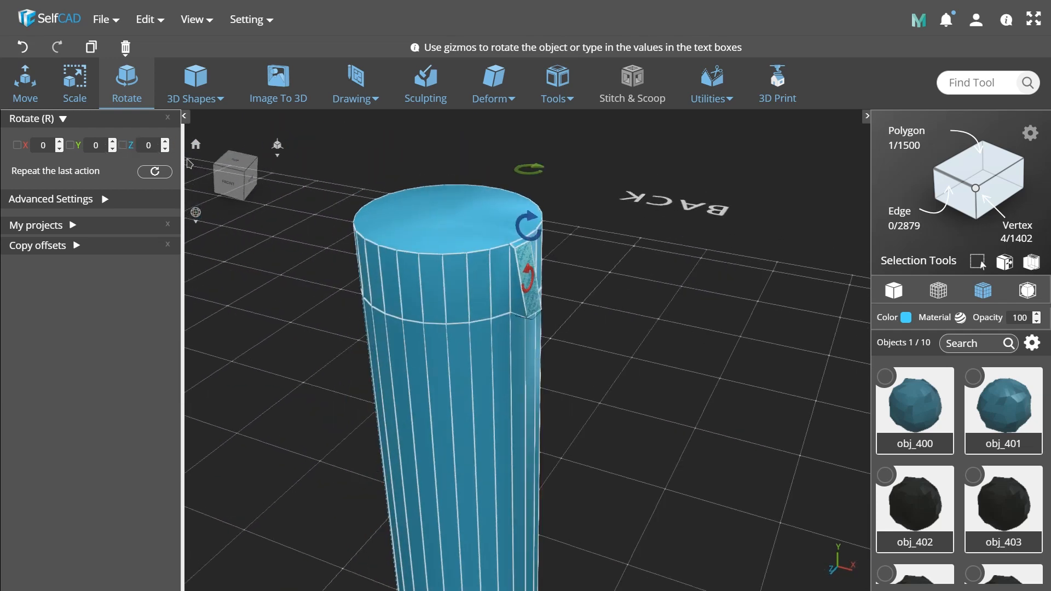
left_click_drag(631, 354, 441, 408)
Step: Extrude the tilted end face outward into a longer branch
left_click(557, 87)
left_click(587, 202)
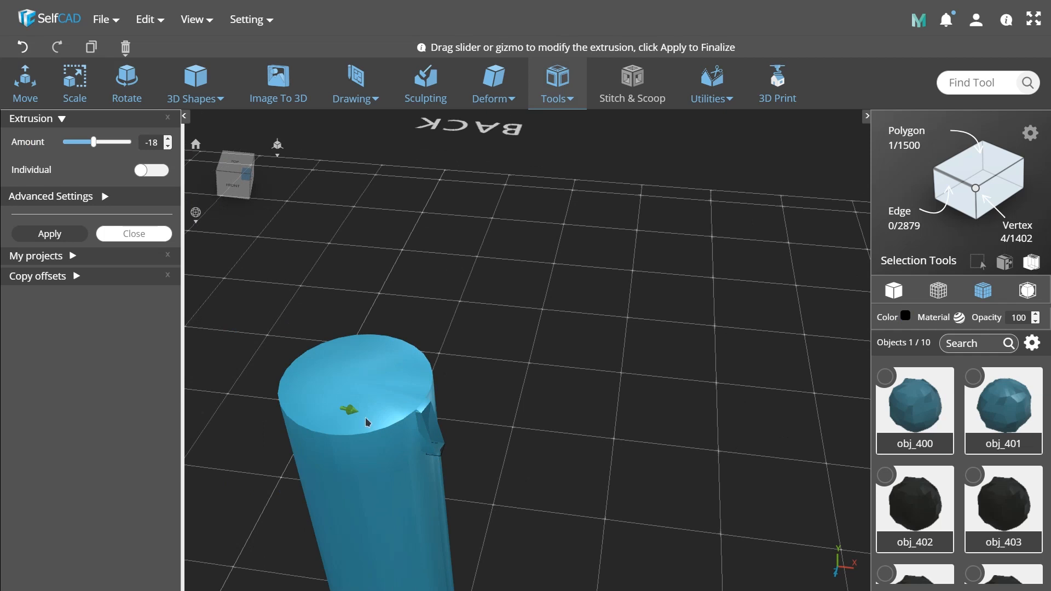
left_click_drag(445, 423, 552, 444)
left_click(50, 233)
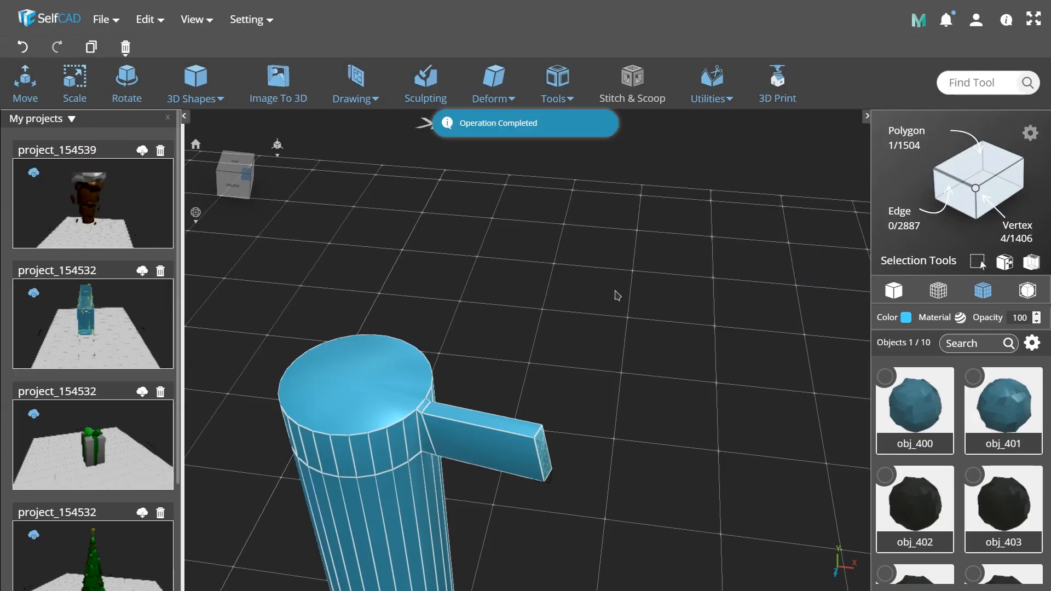
Step: Move the branch's end face up and inward to about X 133.7, Y 213.79, Z -101.7
left_click(41, 107)
left_click_drag(534, 494, 471, 356)
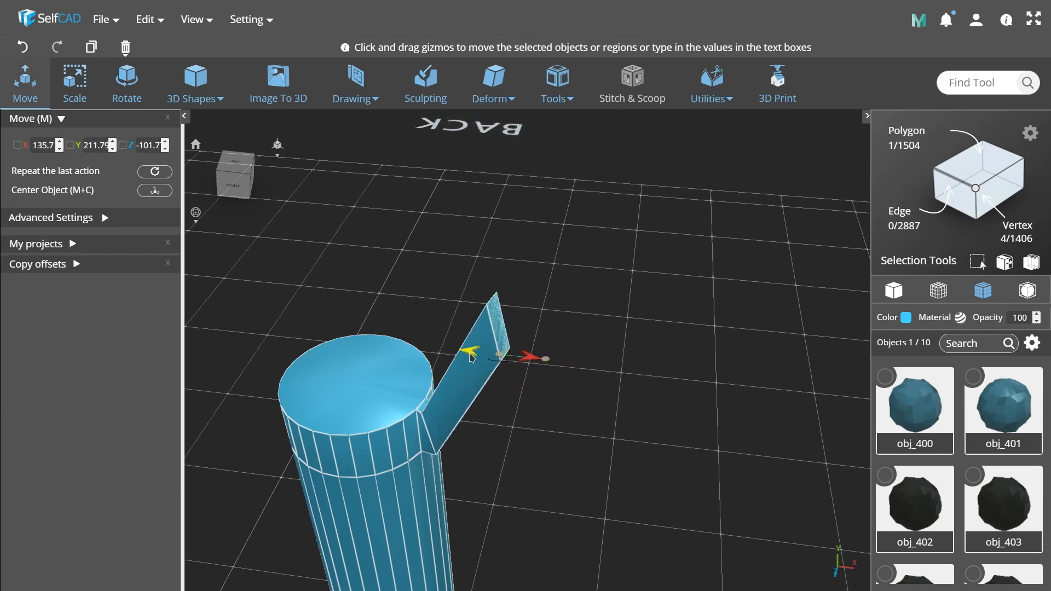
left_click_drag(497, 300, 499, 335)
left_click_drag(570, 465, 621, 411)
left_click_drag(665, 251, 666, 236)
left_click_drag(627, 294, 601, 294)
left_click_drag(635, 233, 636, 190)
left_click_drag(660, 251, 675, 255)
scroll(669, 329, "down", 4)
left_click_drag(659, 424, 622, 357)
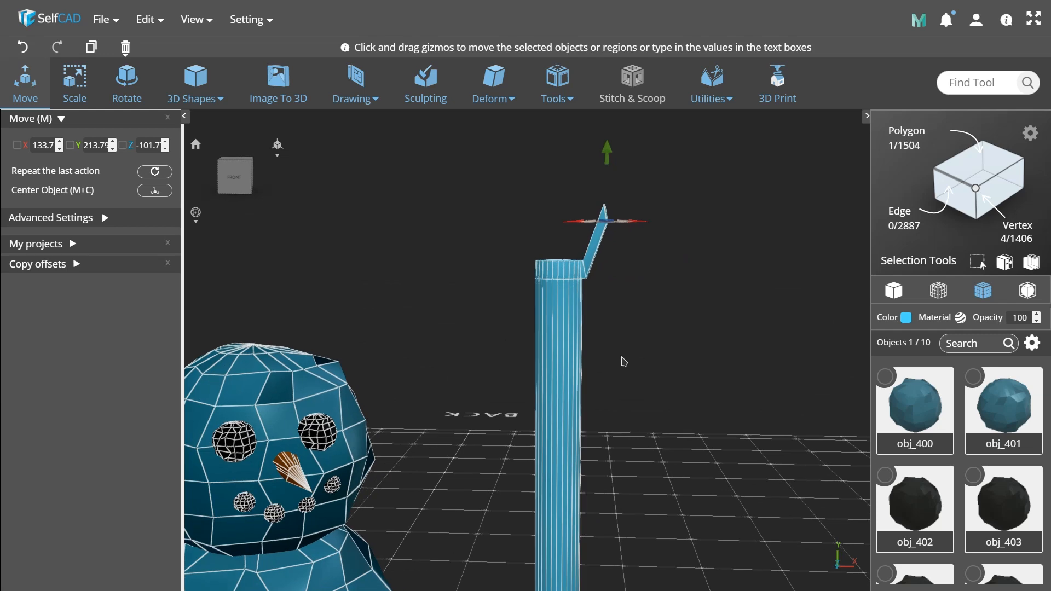
Step: Select another single side polygon on the upper band, away from the first branch
scroll(535, 300, "up", 3)
left_click_drag(535, 300, 663, 326)
double_click(554, 327)
scroll(554, 327, "up", 3)
left_click(688, 322)
scroll(603, 384, "up", 5)
scroll(446, 297, "down", 3)
Step: Extrude the selected side polygon outward about 3.2 to form a short stub opposite the first branch
left_click(557, 82)
left_click(583, 200)
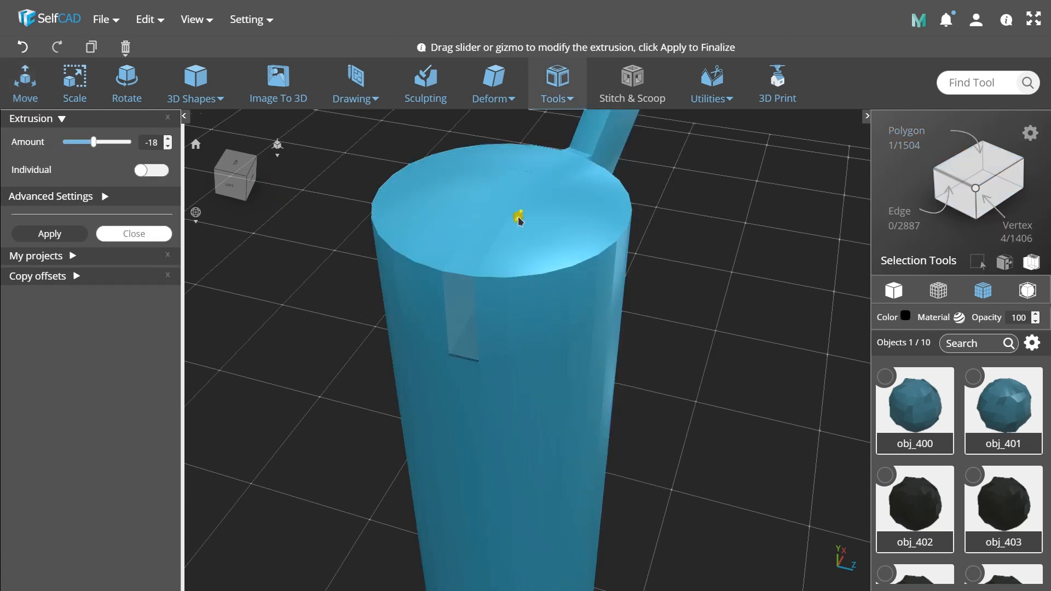
left_click_drag(95, 142, 97, 142)
left_click_drag(458, 324, 475, 283)
right_click_drag(467, 309, 473, 354)
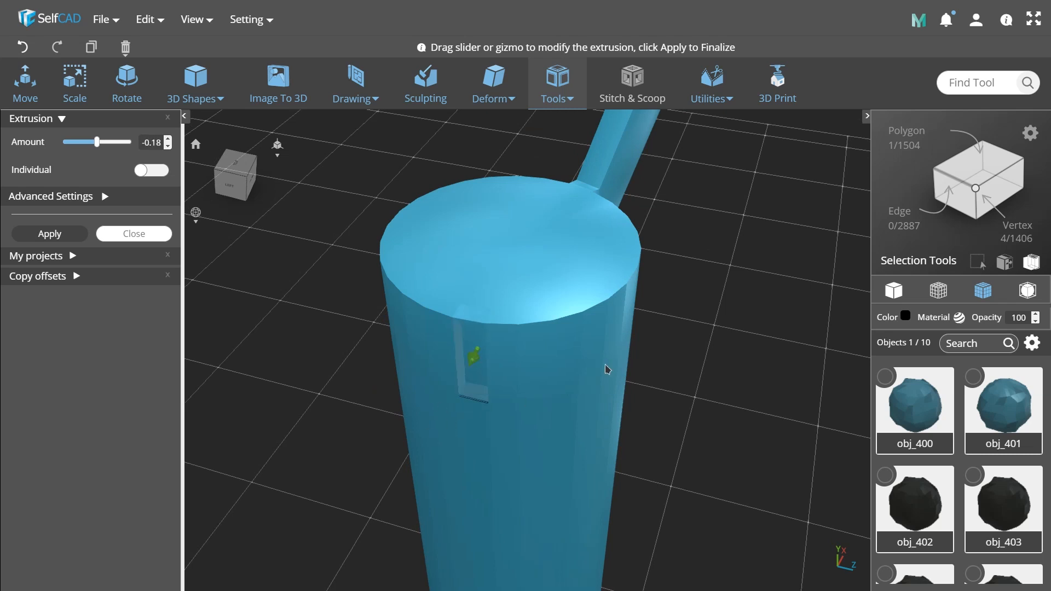
left_click_drag(608, 370, 340, 363)
right_click_drag(340, 364, 568, 281)
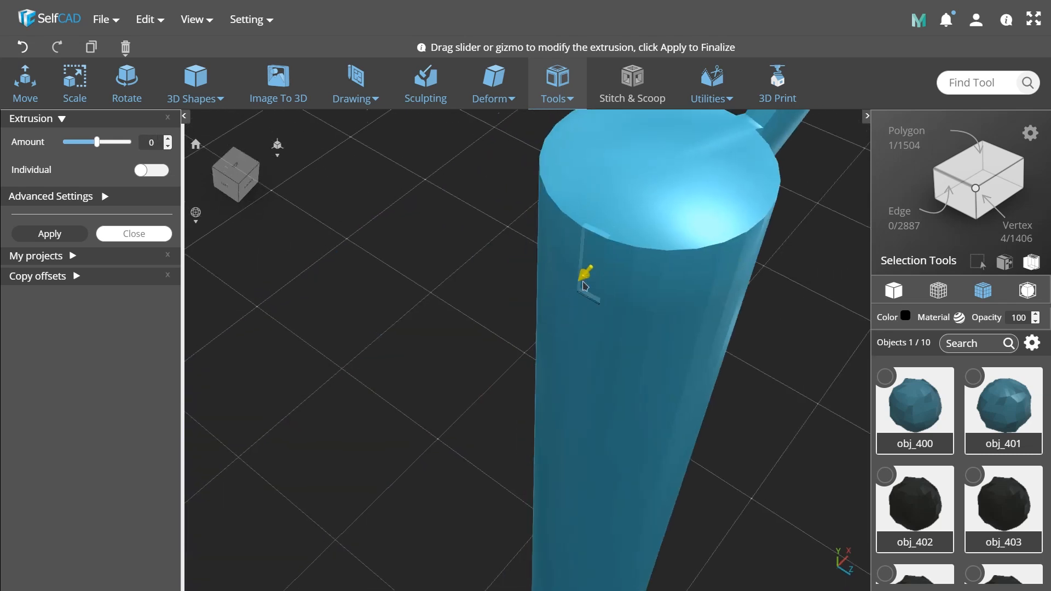
left_click_drag(587, 271, 579, 279)
left_click_drag(499, 493, 527, 402)
left_click_drag(484, 305, 450, 340)
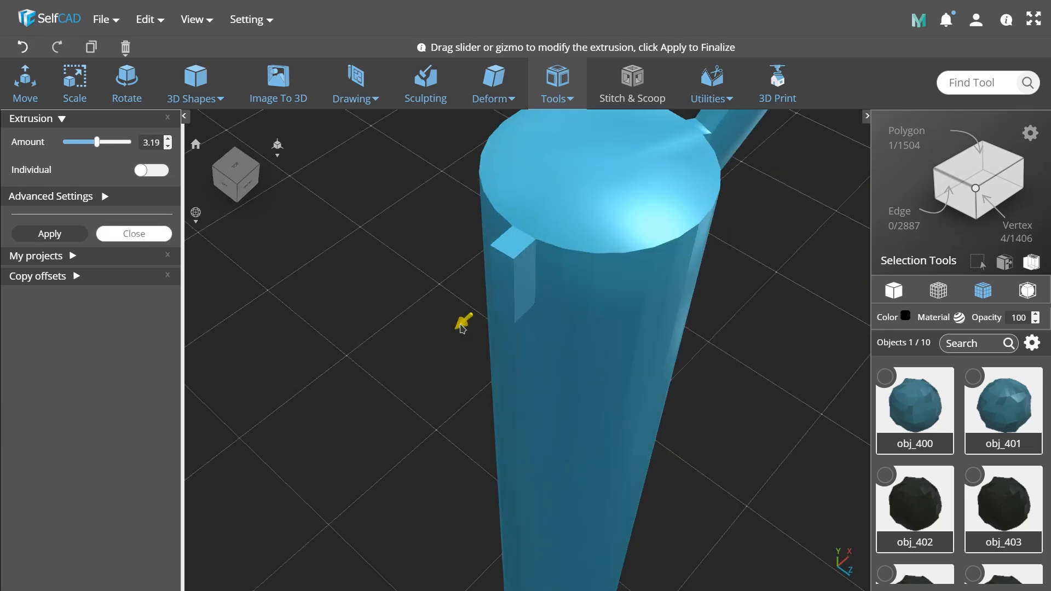
left_click(49, 234)
Step: Rotate the new stub's end face about the Z axis to tilt it relative to the pole
key("r")
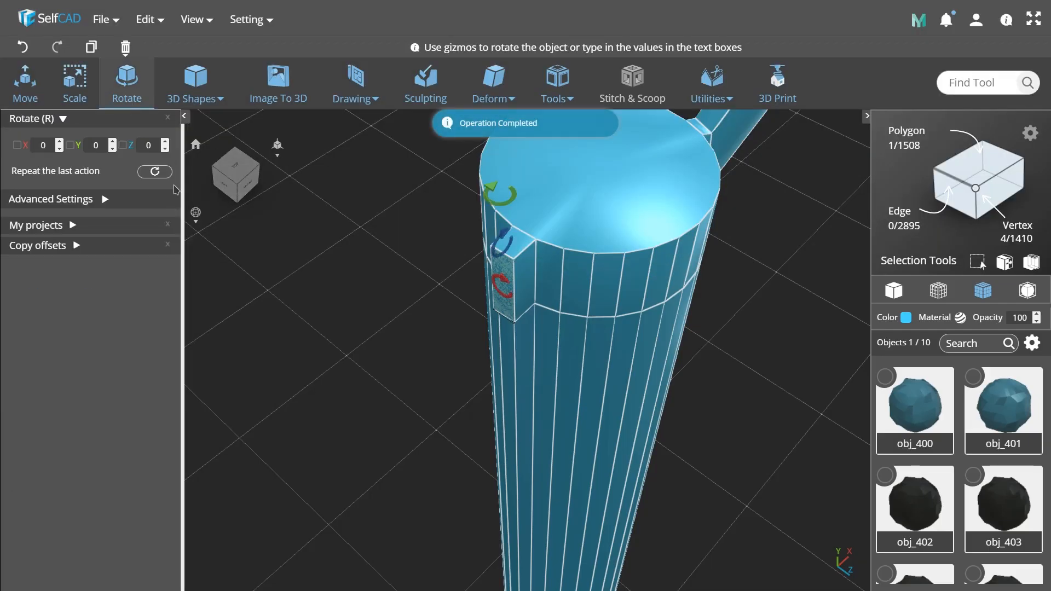
left_click(158, 143)
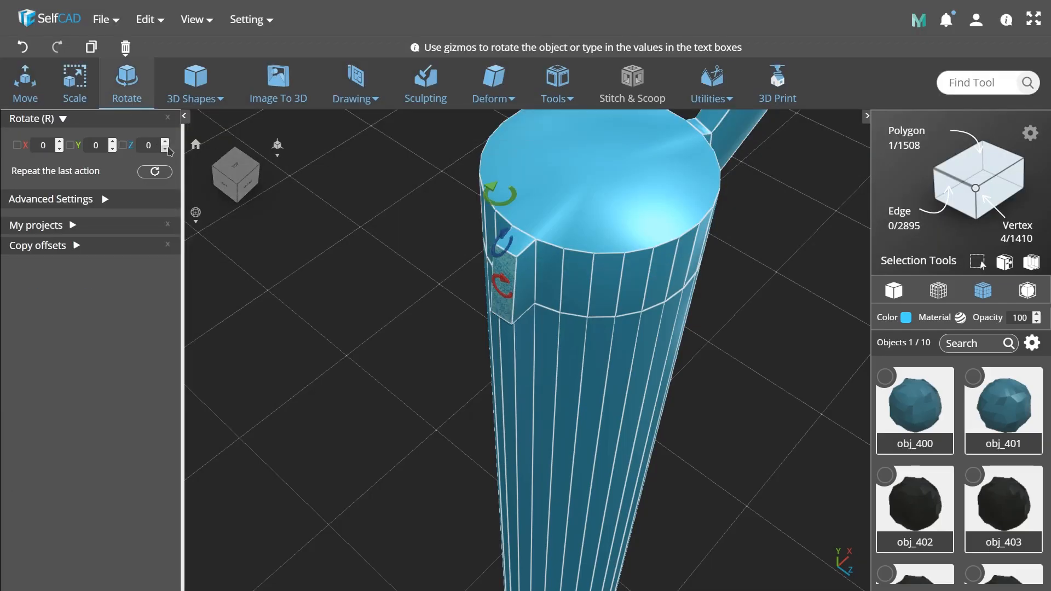
type("10")
key("Return")
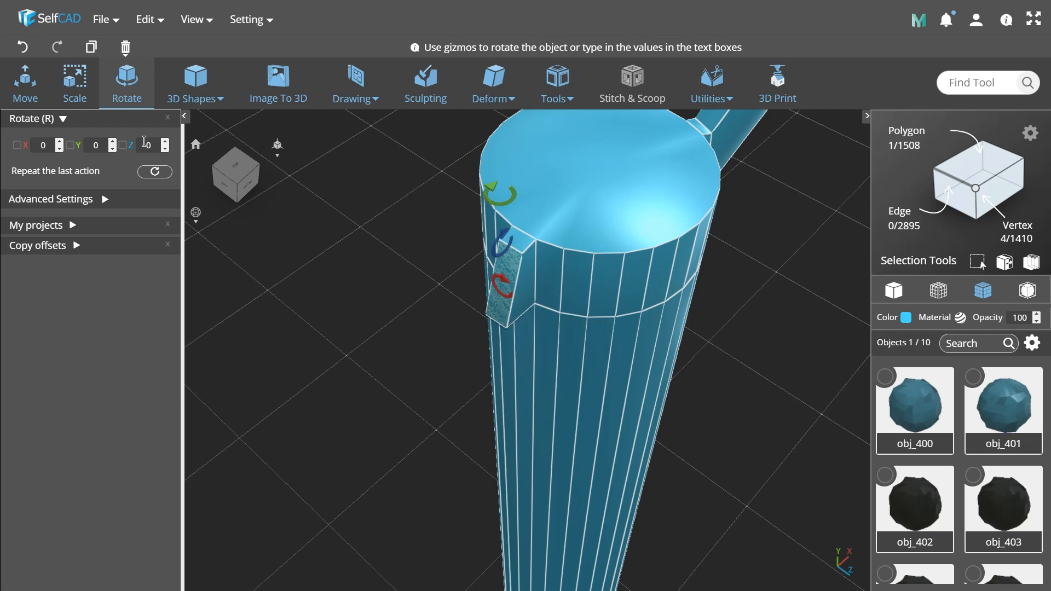
Step: Extrude the tilted end face outward about 35 to form the second long branch
left_click(557, 88)
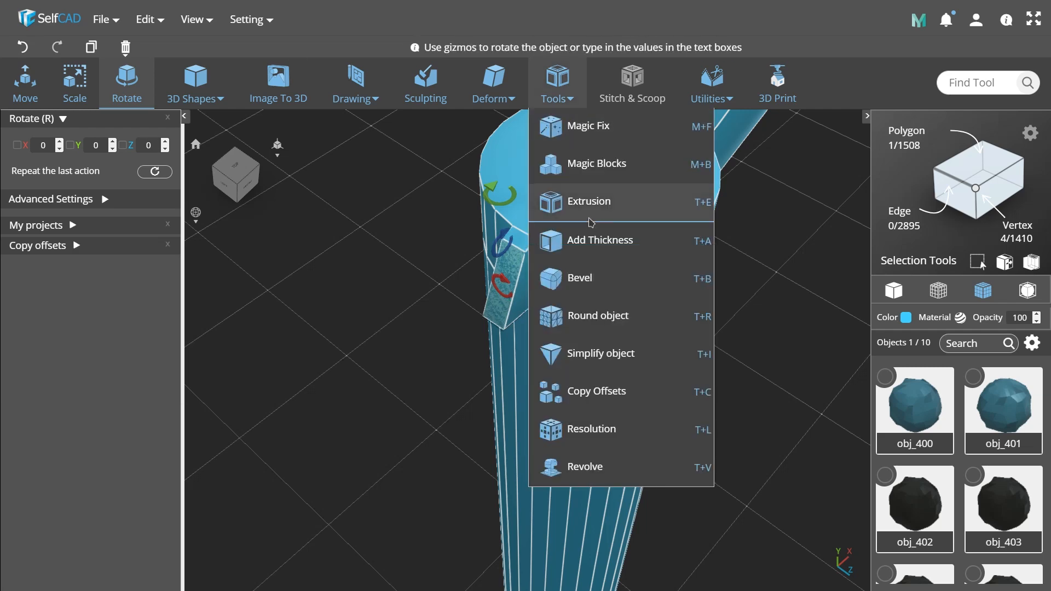
left_click(598, 199)
left_click_drag(758, 312, 537, 254)
right_click_drag(535, 250, 567, 357)
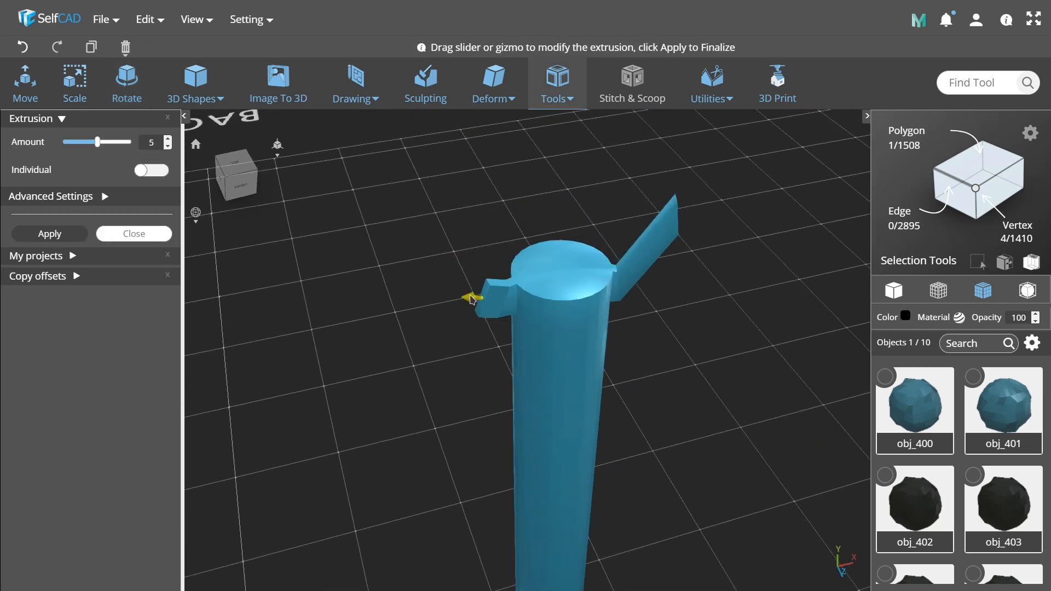
left_click_drag(469, 295, 358, 261)
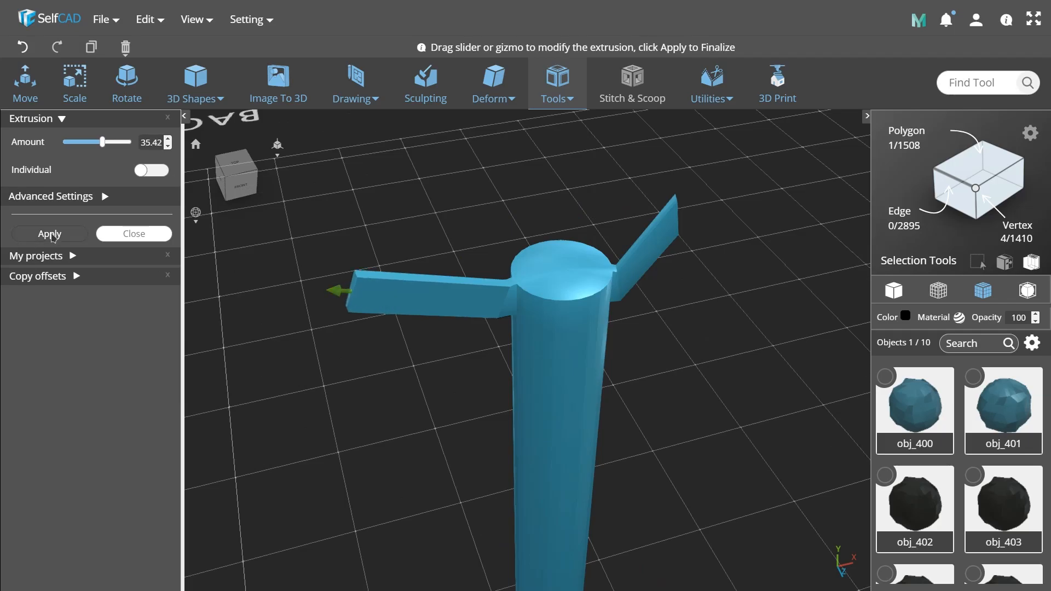
left_click(50, 234)
Step: Move the second branch's end face so the branch slants upward and away from the pole
key("m")
left_click_drag(389, 291, 431, 205)
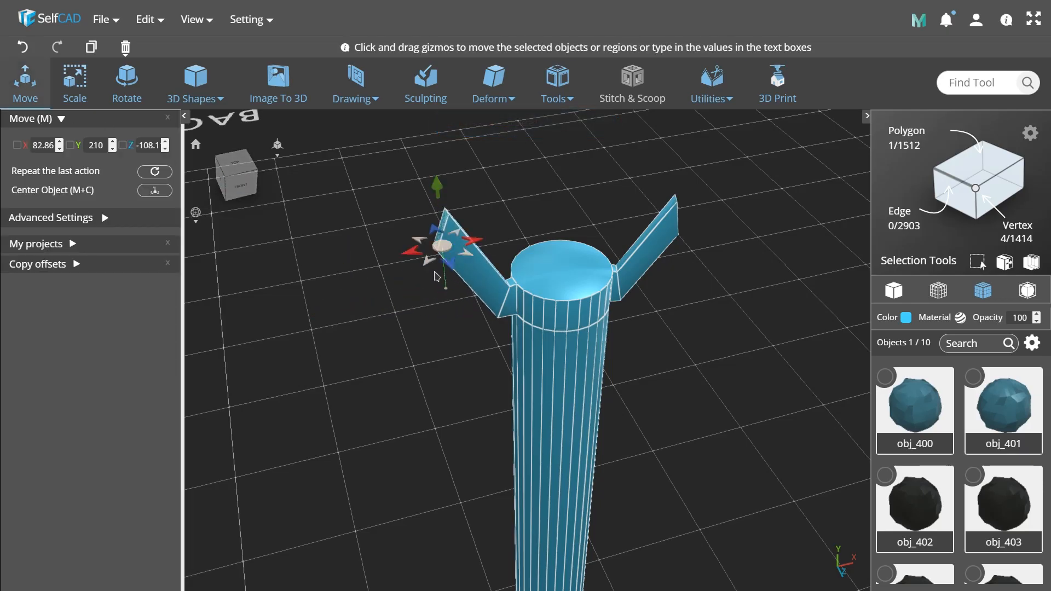
left_click_drag(410, 253, 351, 267)
left_click_drag(627, 329, 589, 299)
Step: Select the whole branched arm and scale it down uniformly to about 29.97 × 102.94 × 11.11
left_click(608, 296)
scroll(622, 292, "down", 3)
scroll(658, 328, "down", 3)
scroll(664, 363, "down", 2)
left_click_drag(674, 361, 480, 320)
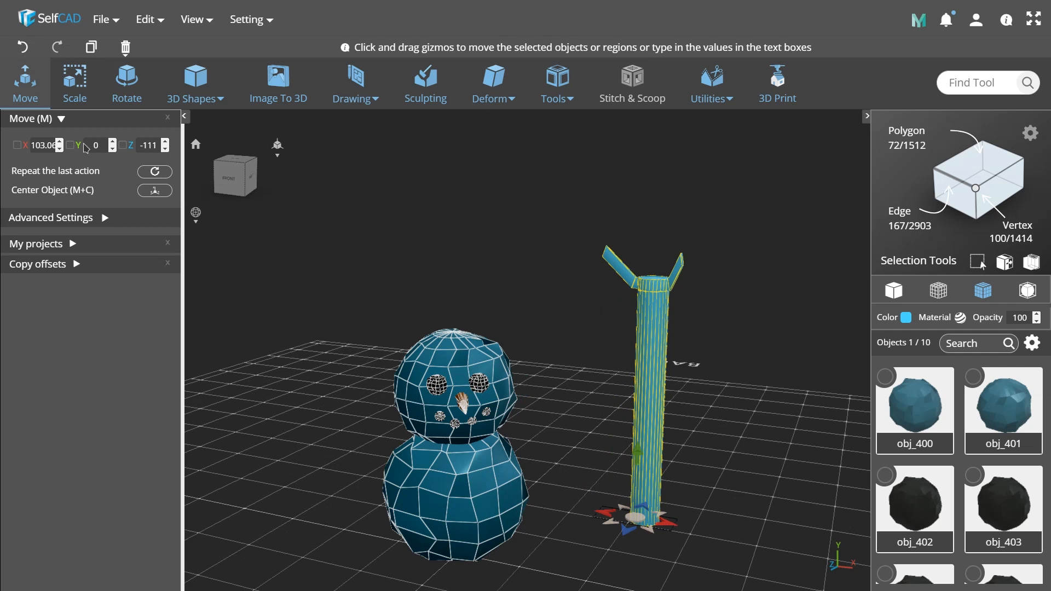
left_click(83, 98)
left_click_drag(636, 517, 585, 309)
Step: Color the branched arm dark brown
left_click(905, 319)
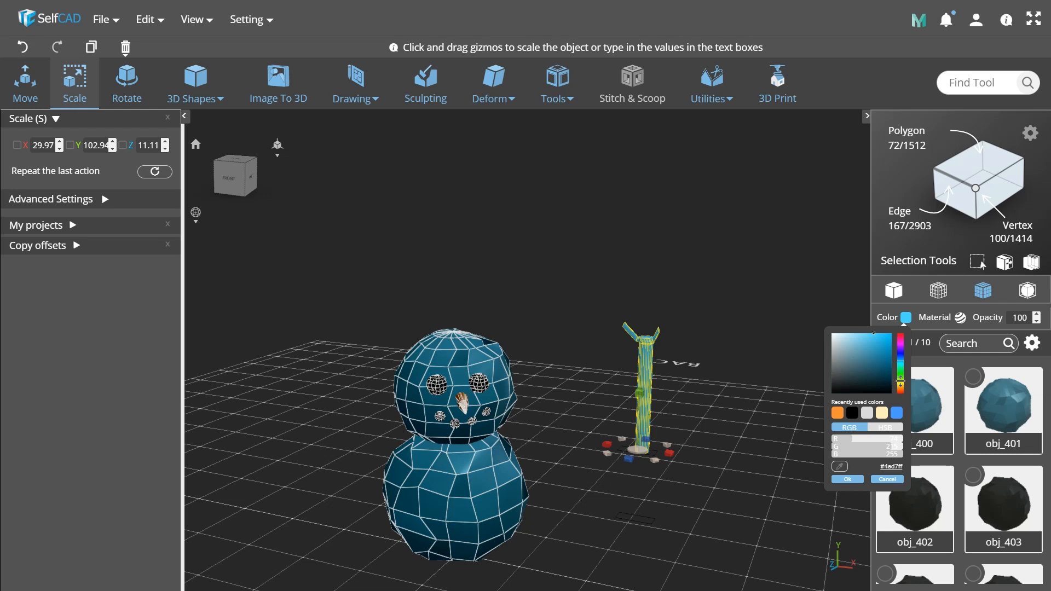
left_click_drag(901, 382, 901, 387)
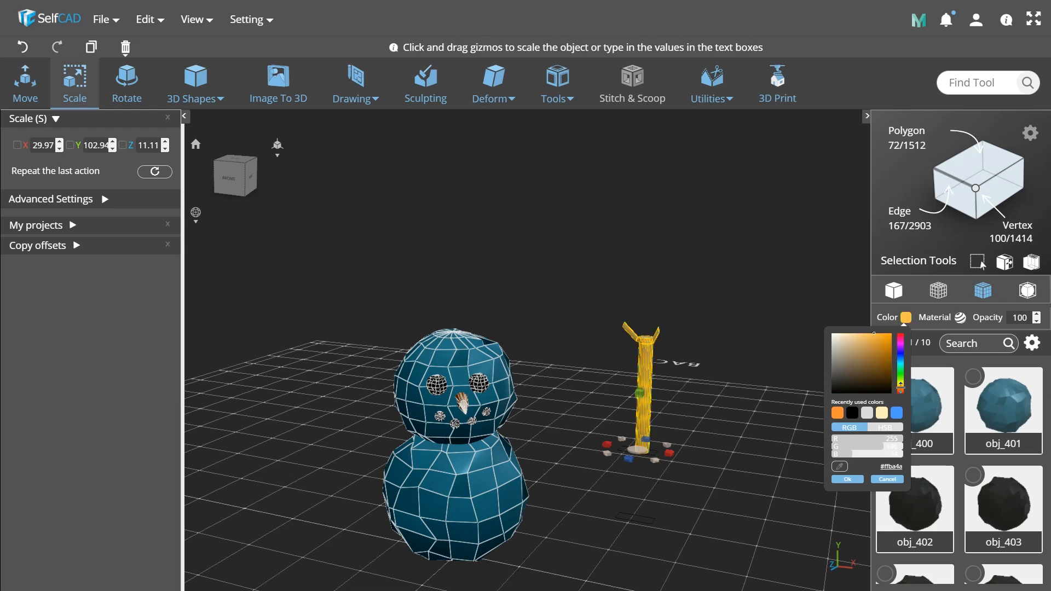
left_click(856, 480)
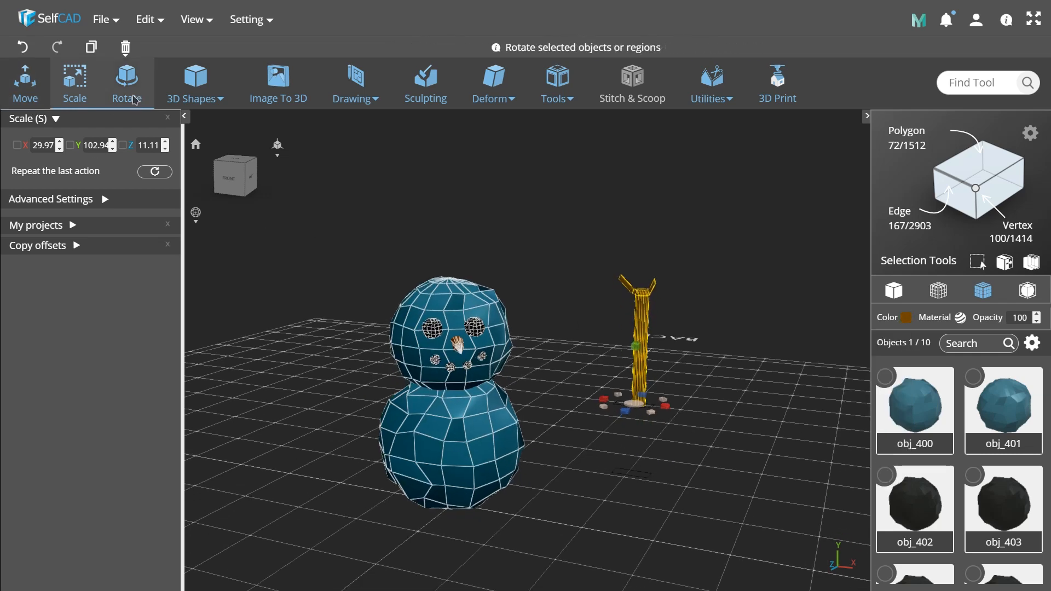
Step: Rotate the brown arm to lean outward and move it beside the snowman near the neck
left_click(132, 98)
left_click_drag(643, 277, 514, 302)
key("m")
left_click_drag(614, 369, 386, 371)
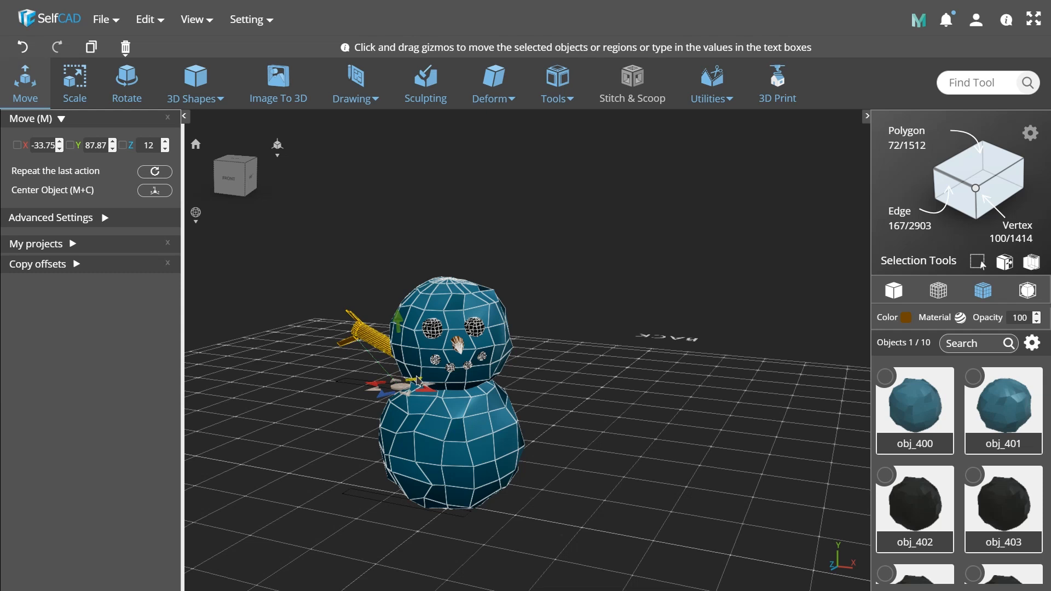
left_click_drag(419, 434, 451, 451)
Step: Adjust the arm's rotation and lower it onto the body's side at about X -35.2, Y 46.87, Z 42.3
left_click(127, 83)
left_click_drag(408, 248, 329, 354)
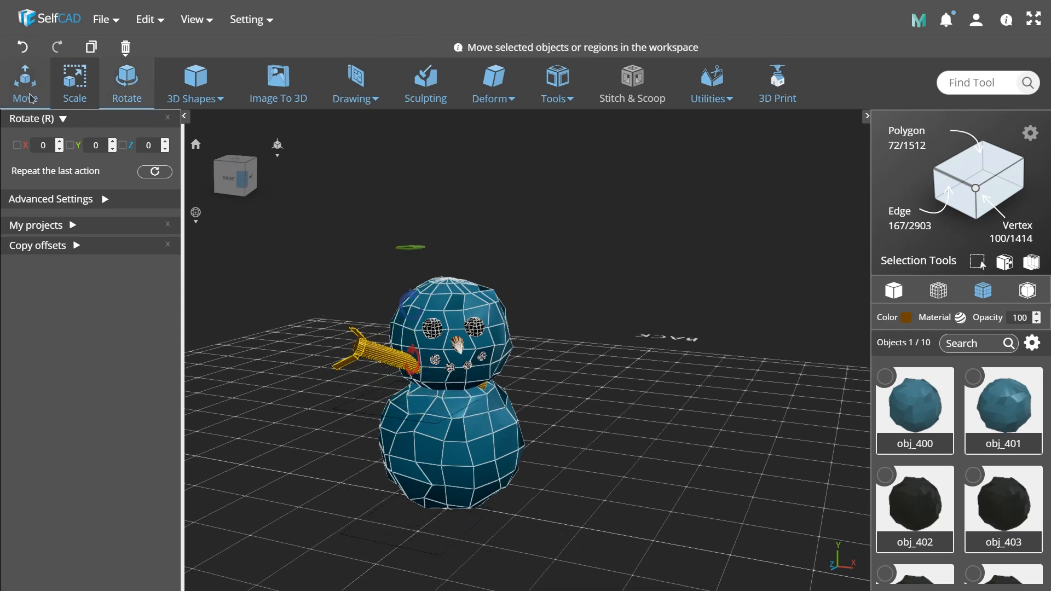
key("m")
left_click_drag(413, 331, 400, 389)
left_click_drag(387, 466, 404, 450)
left_click_drag(492, 424, 405, 406)
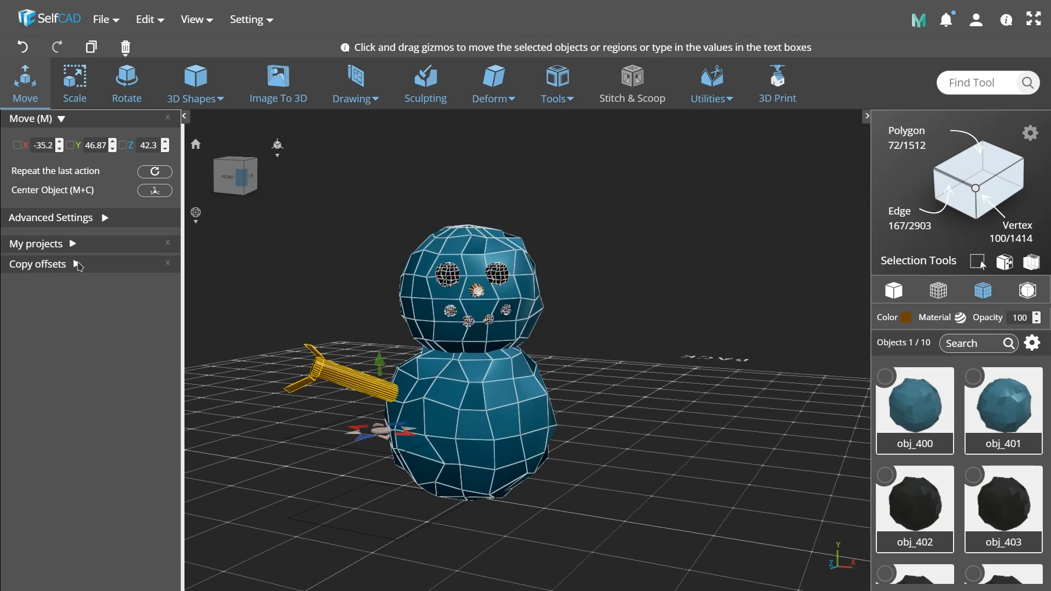
Step: Make one copy of the arm and move it to the opposite side of the body
left_click(79, 266)
left_click(50, 278)
left_click_drag(409, 435, 582, 404)
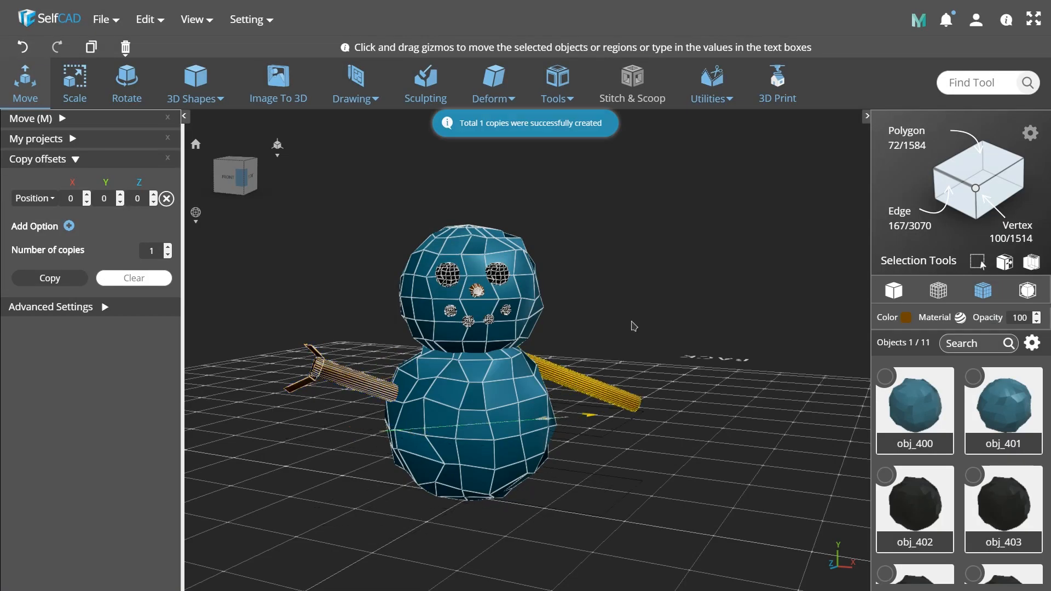
Step: Mirror the copied arm so its twigs point outward from the body
left_click(712, 83)
left_click(716, 202)
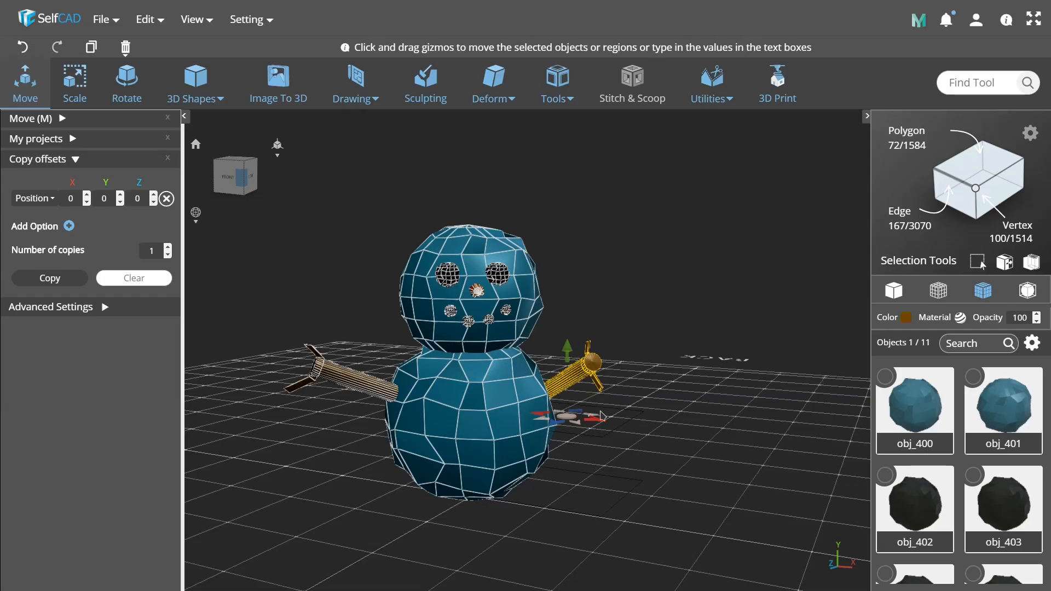
left_click_drag(619, 306, 534, 350)
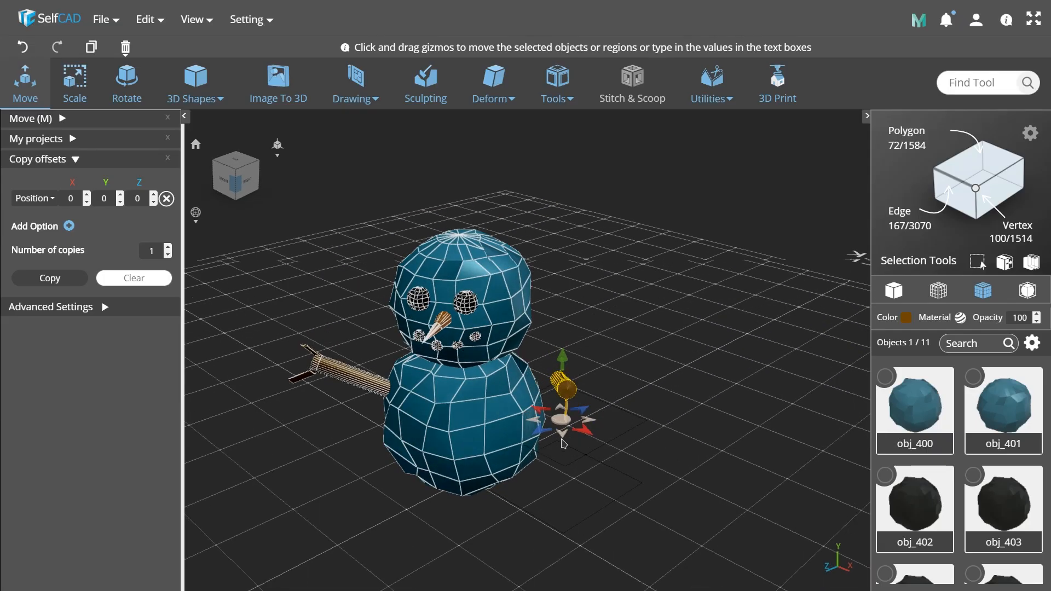
Step: Turn the mirrored arm with the Rotate tool and shift its position beside the body
left_click(108, 86)
left_click_drag(575, 271, 501, 282)
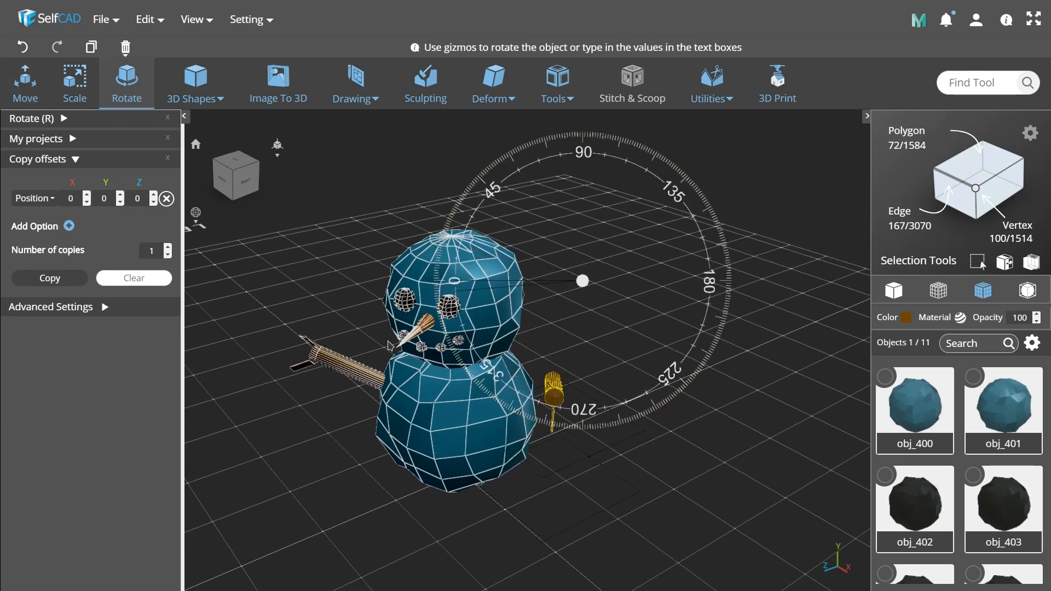
left_click_drag(549, 399, 486, 461)
left_click(26, 98)
left_click_drag(585, 371, 613, 371)
Step: Rotate the mirrored arm again so it extends sideways and slightly upward from the body
left_click(123, 99)
left_click_drag(663, 432, 602, 388)
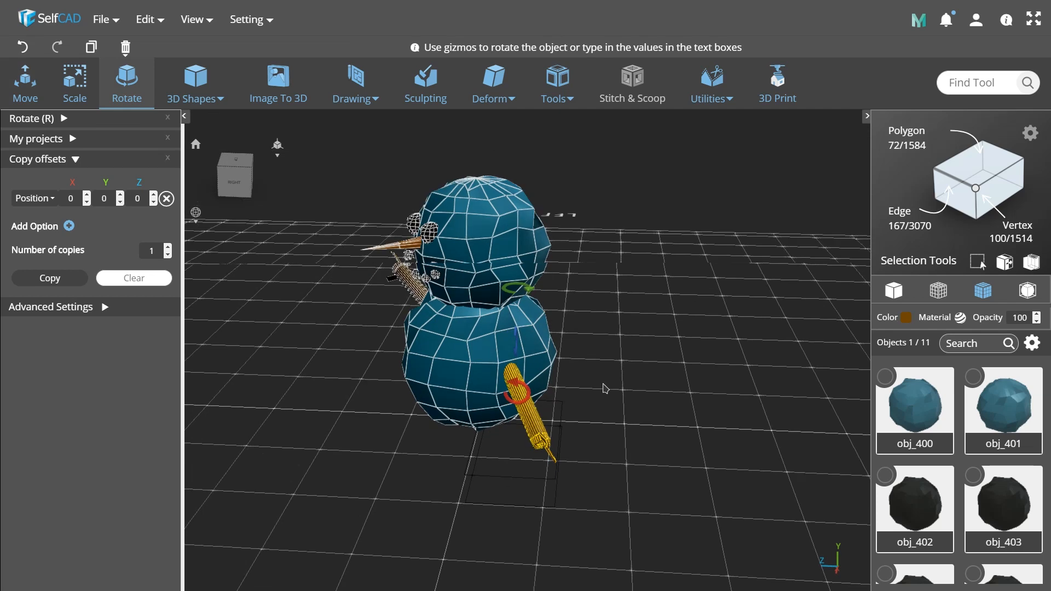
left_click_drag(493, 310, 491, 283)
left_click_drag(514, 447, 598, 415)
Step: Raise the mirrored arm to the upper body and nudge it into place against the surface
left_click(39, 88)
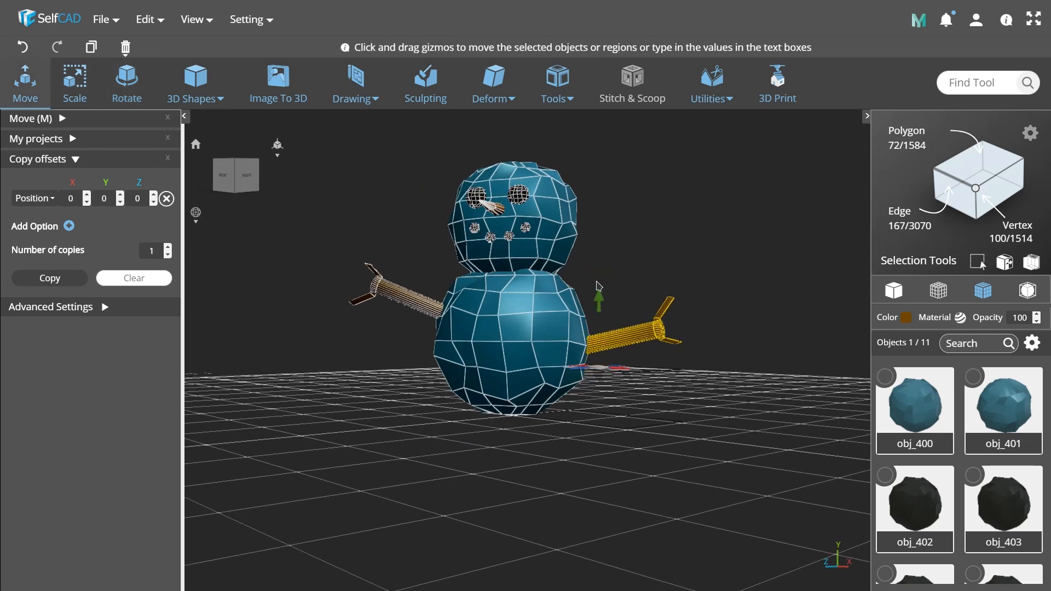
left_click_drag(597, 290, 597, 269)
left_click_drag(644, 392, 683, 405)
left_click_drag(575, 331, 596, 337)
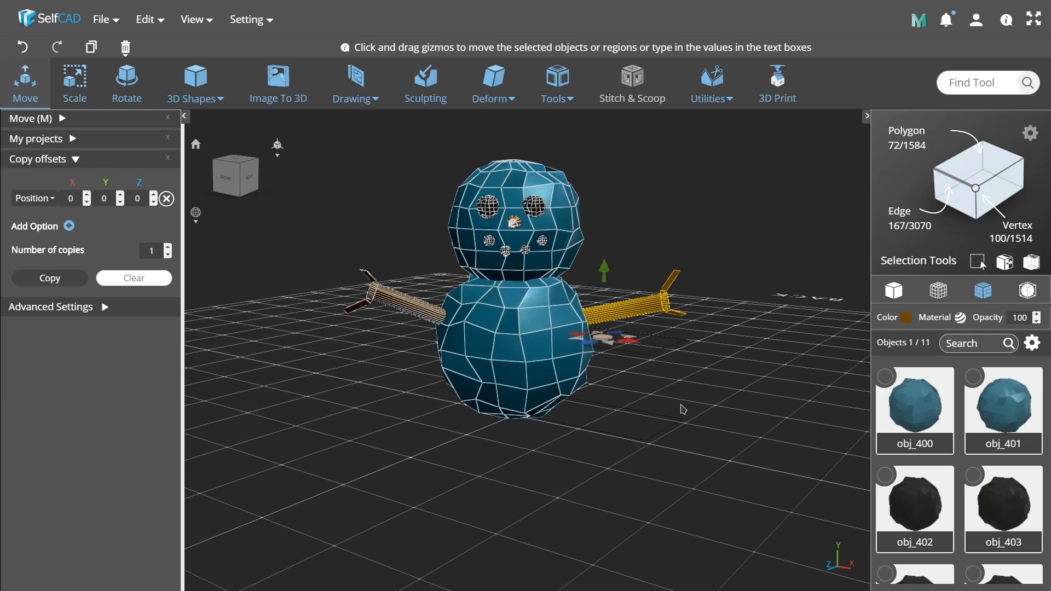
left_click(656, 409)
Step: Color both the snowman's body and head spheres white
left_click(886, 377)
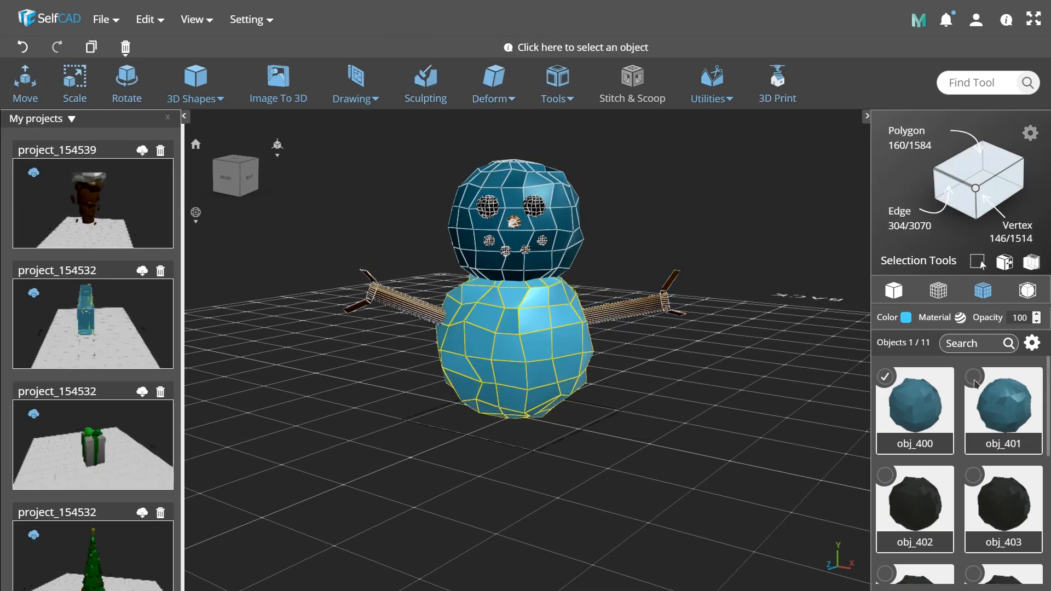
left_click(973, 376)
left_click(906, 319)
left_click_drag(832, 338, 788, 298)
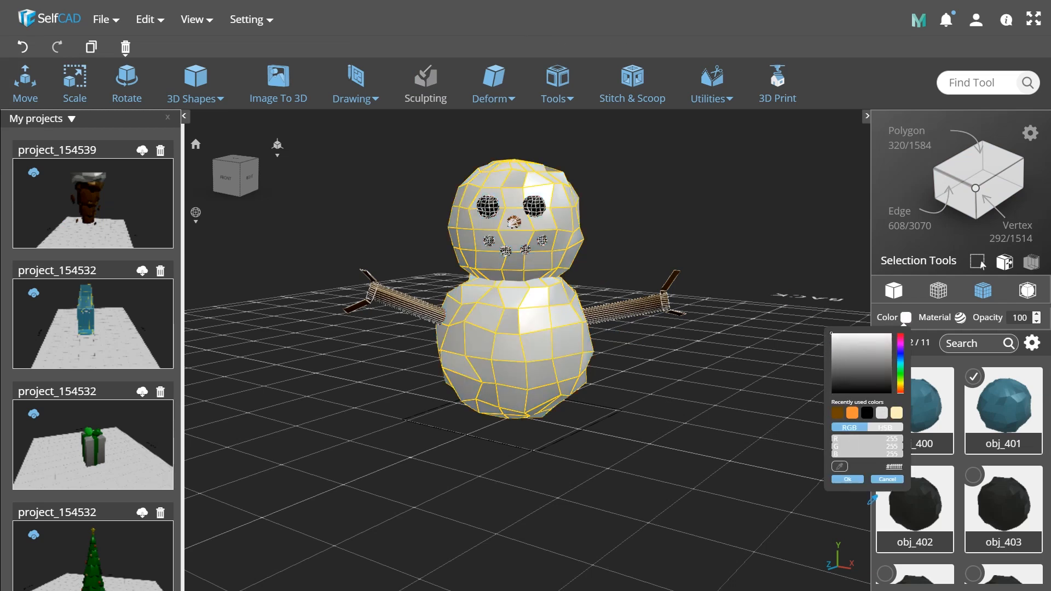
left_click(850, 480)
left_click(585, 420)
left_click_drag(584, 420, 611, 417)
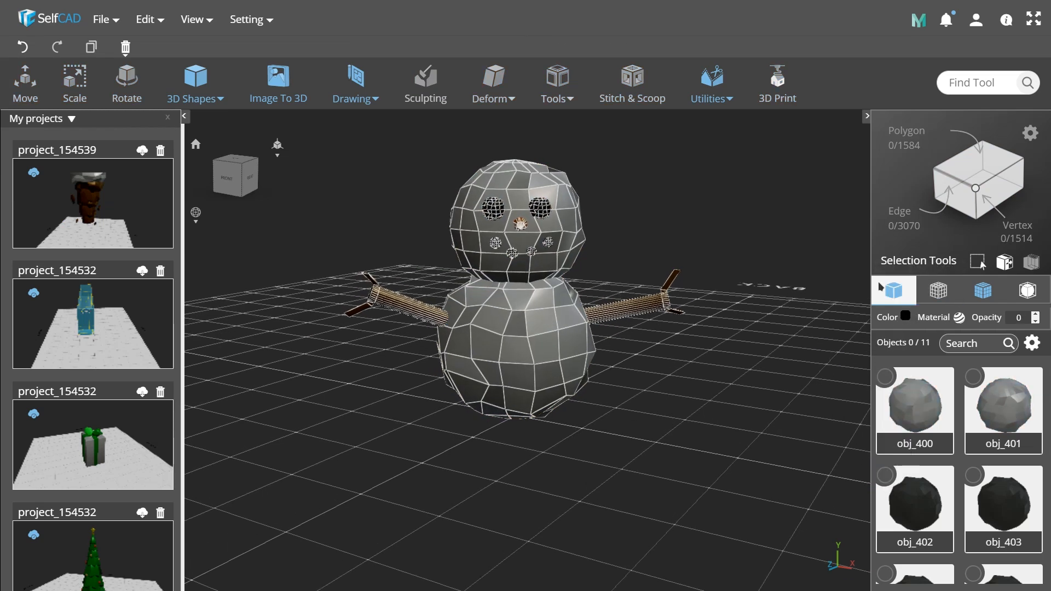
Step: Switch to whole-object selection, hide both side panels and examine the finished snowman up close
left_click(891, 291)
left_click(867, 115)
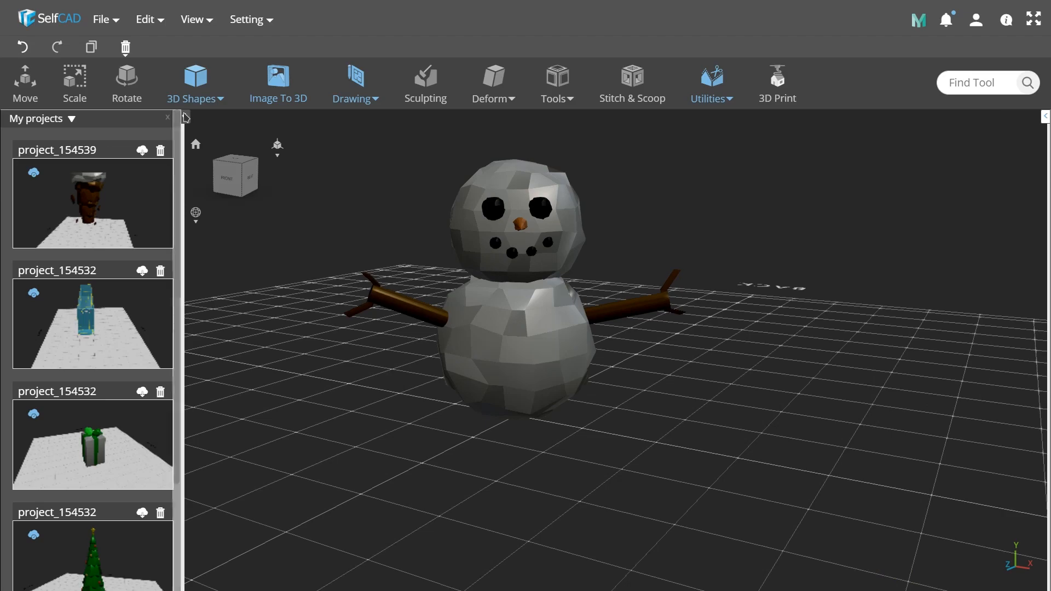
left_click(184, 115)
scroll(609, 310, "up", 3)
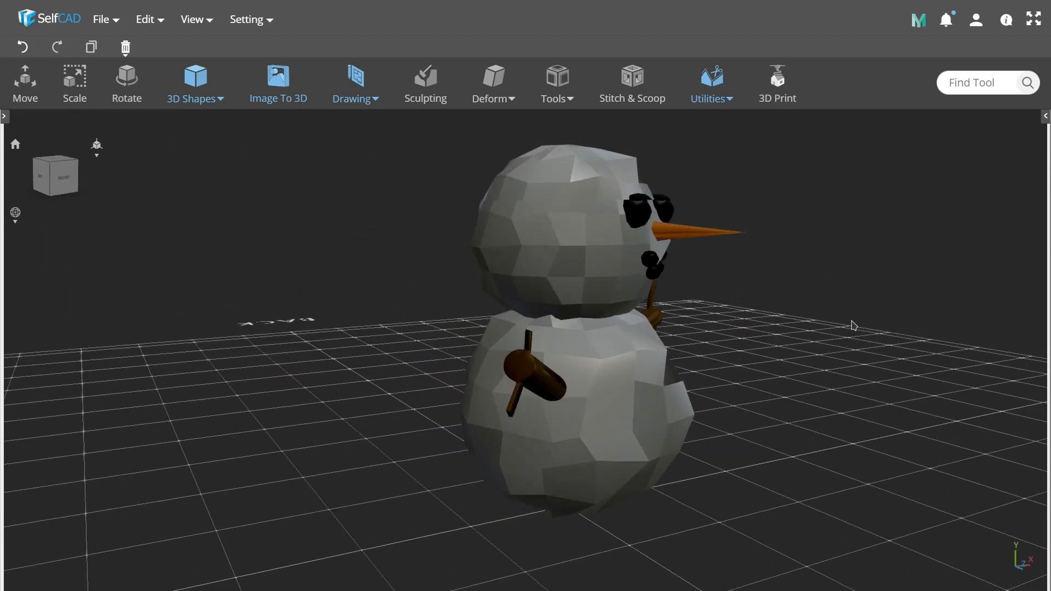